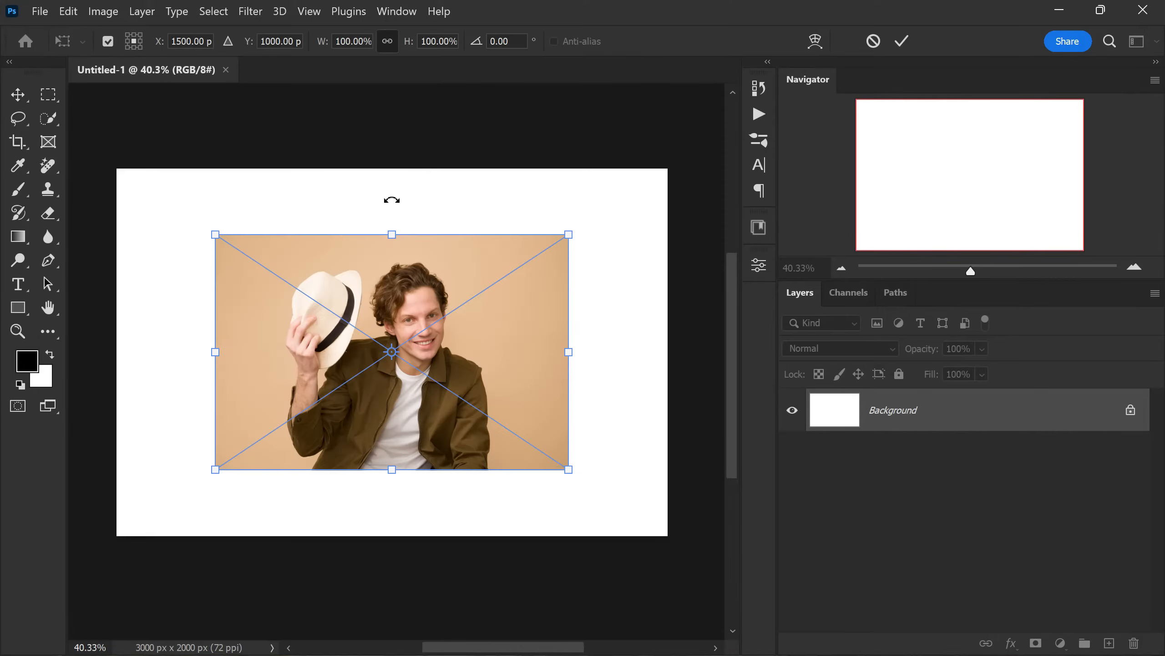
- Scale the placed photo proportionally to 156.01% so it fills the whole canvas, and commit the placement
{"action": "left_click_drag", "start_coordinate": [392, 472], "coordinate": [413, 535]}
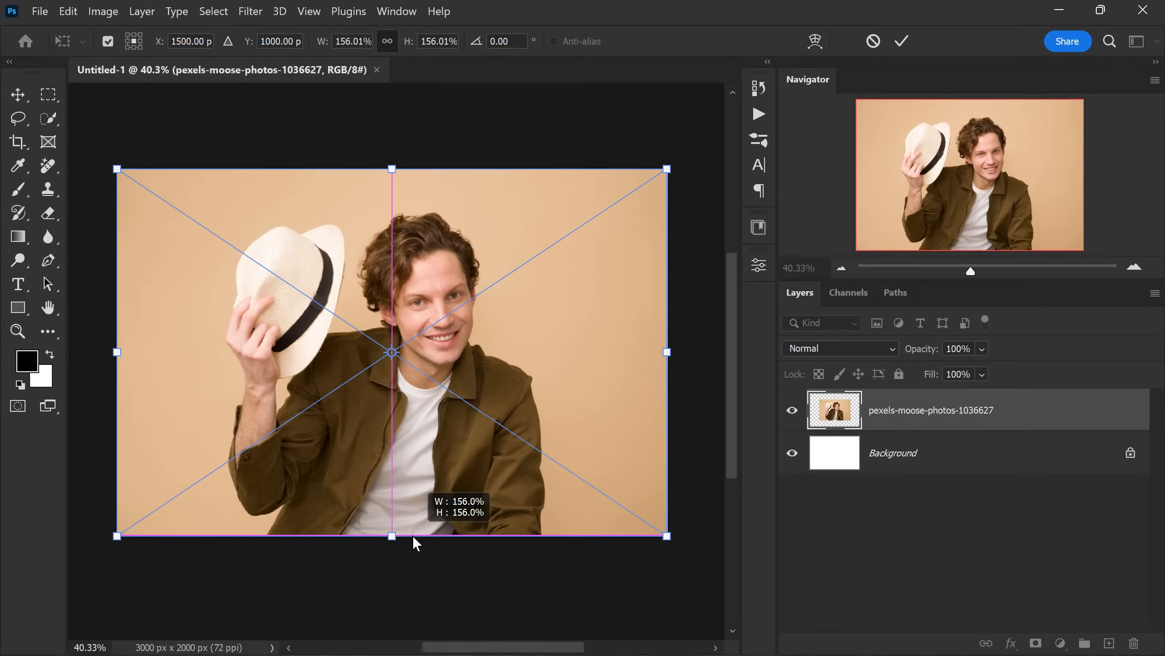
{"action": "left_click", "coordinate": [902, 41]}
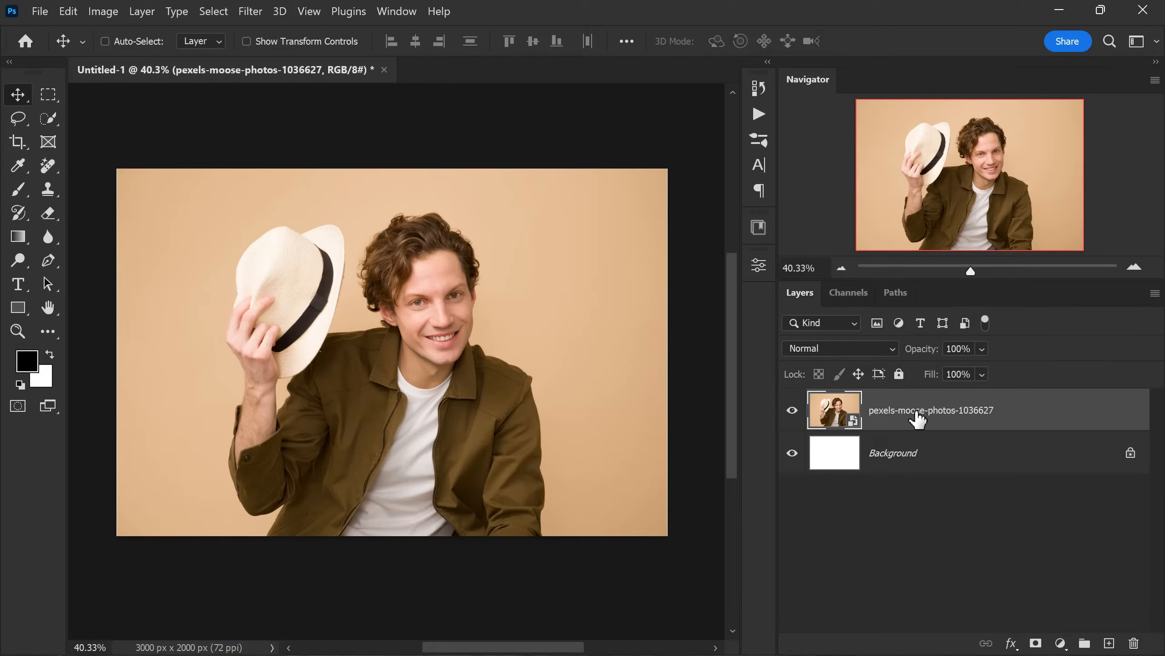
- Set the photo layer's blend mode to Multiply and its opacity to 80%
{"action": "left_click", "coordinate": [873, 350]}
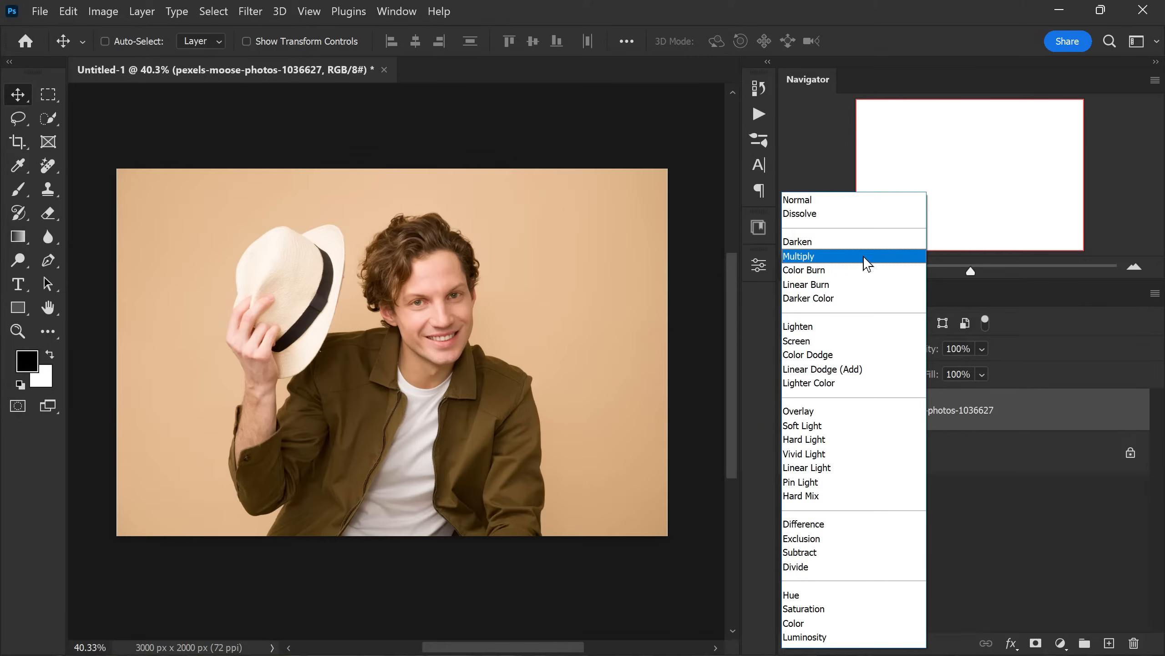
{"action": "left_click", "coordinate": [865, 258]}
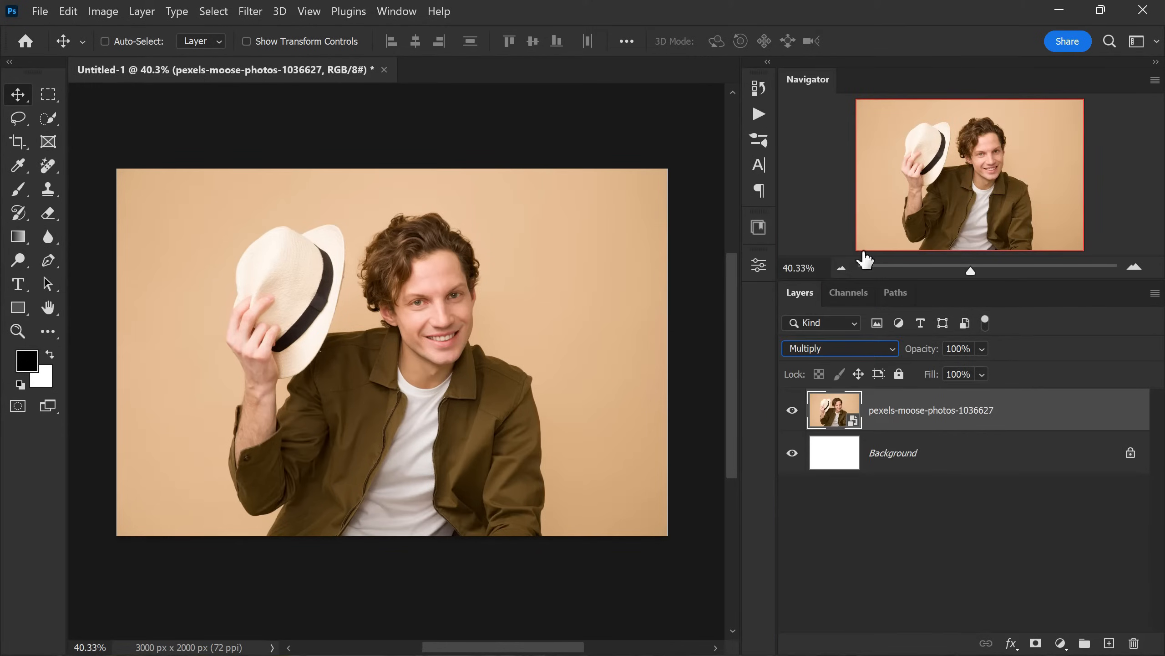
{"action": "mouse_move", "coordinate": [922, 354]}
{"action": "left_mouse_down"}
{"action": "mouse_move", "coordinate": [896, 351]}
{"action": "mouse_move", "coordinate": [916, 354]}
{"action": "left_mouse_up"}
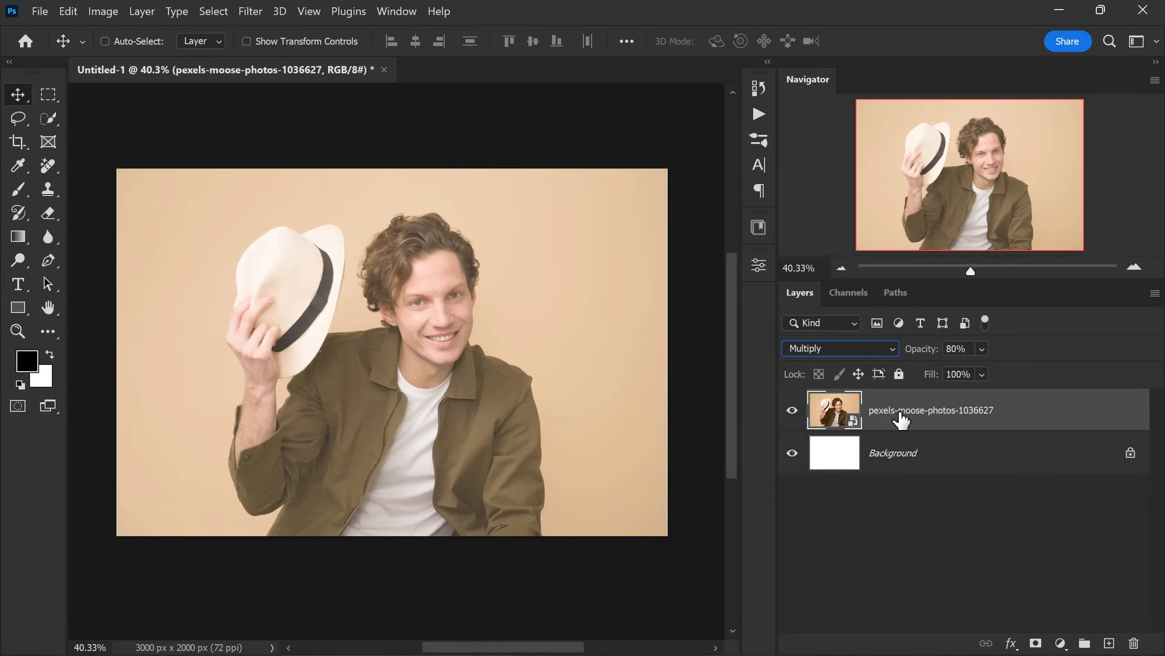
- Duplicate the photo layer and hide the copy, leaving the original photo layer selected
{"action": "left_click", "coordinate": [1002, 487]}
{"action": "left_click", "coordinate": [973, 413]}
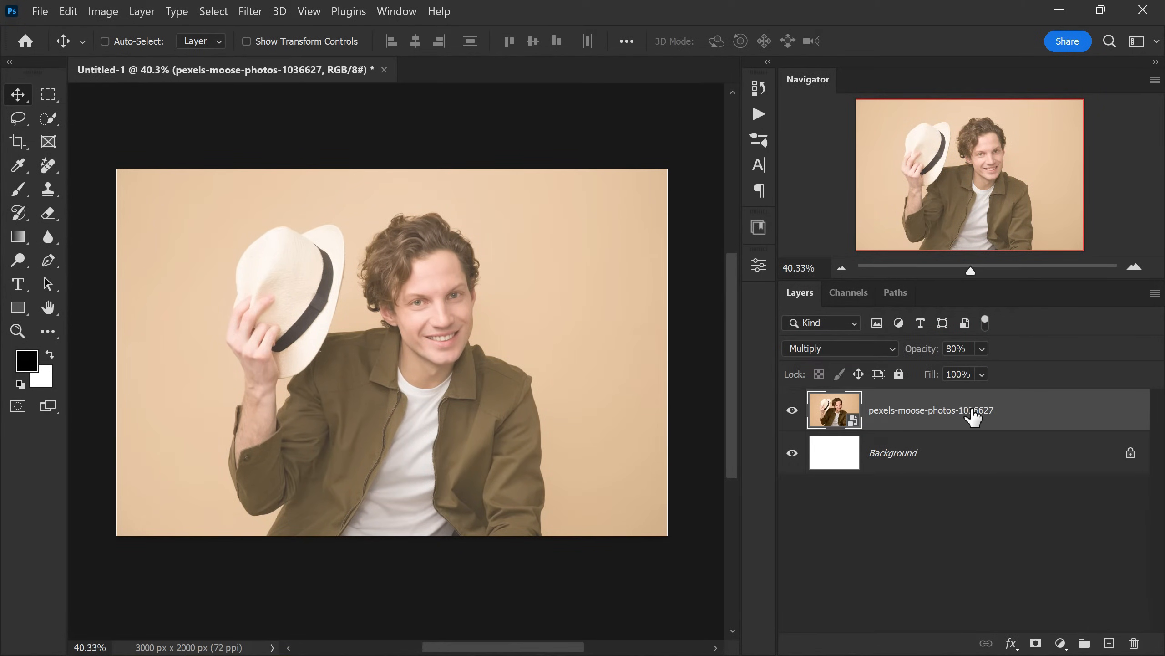
{"action": "key", "text": "ctrl+j"}
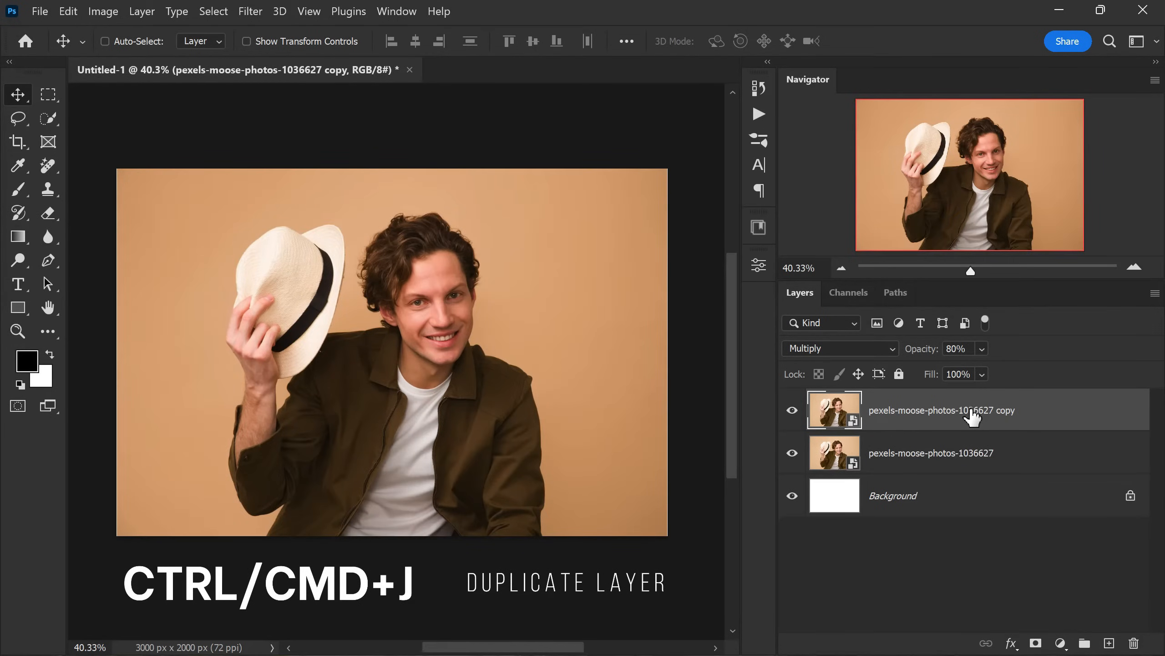
{"action": "left_click", "coordinate": [793, 411]}
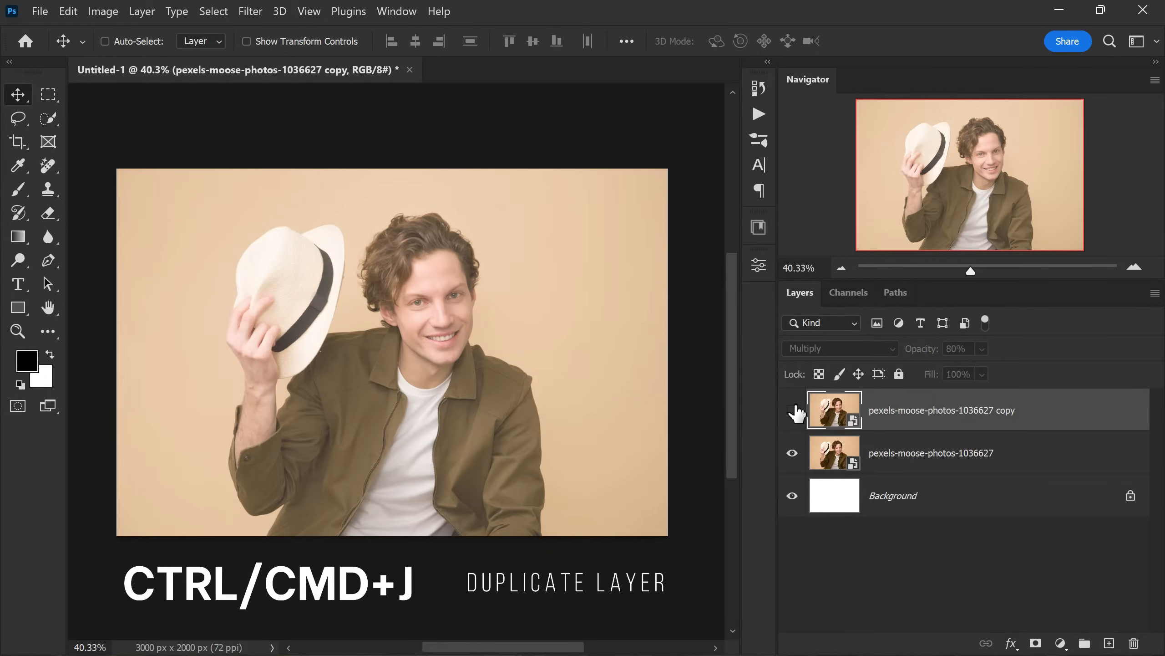
{"action": "left_click", "coordinate": [906, 455]}
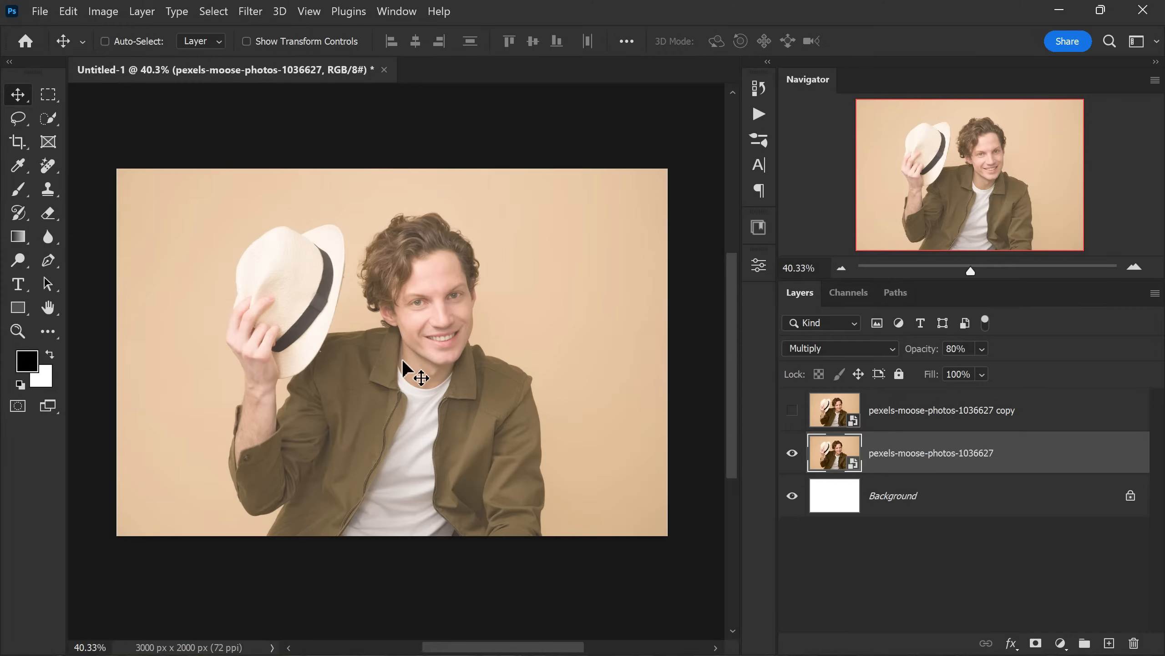
- Set up a Photocopy effect for the original photo layer in the Filter Gallery with Detail 4 and Darkness 20
{"action": "left_click", "coordinate": [253, 17]}
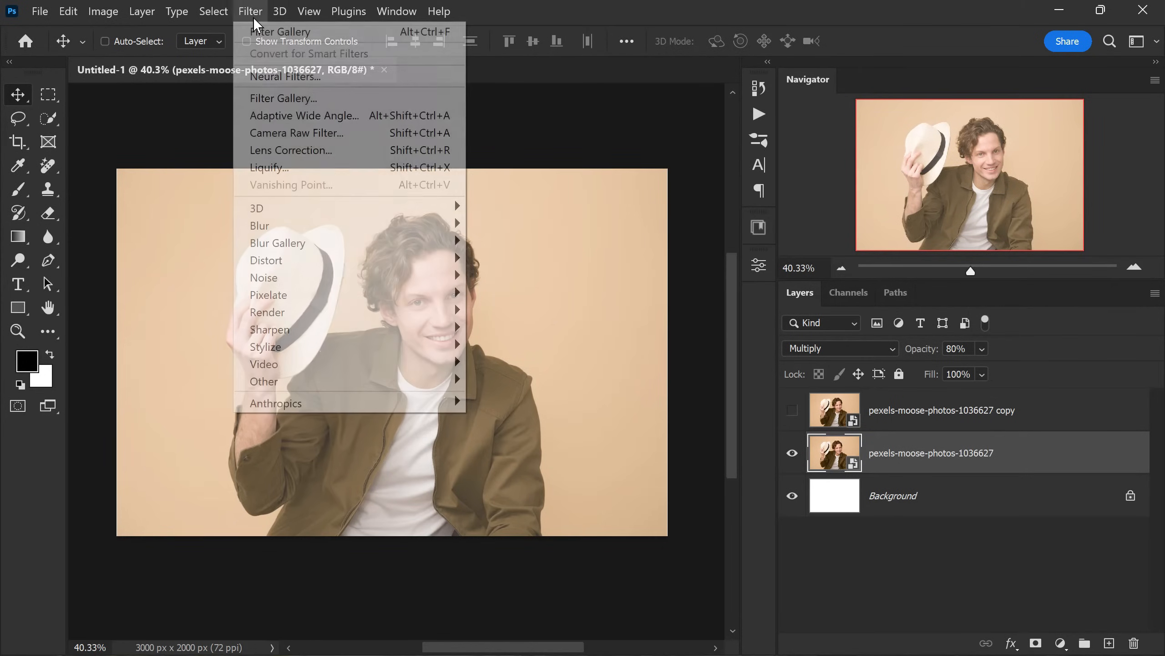
{"action": "left_click", "coordinate": [370, 98]}
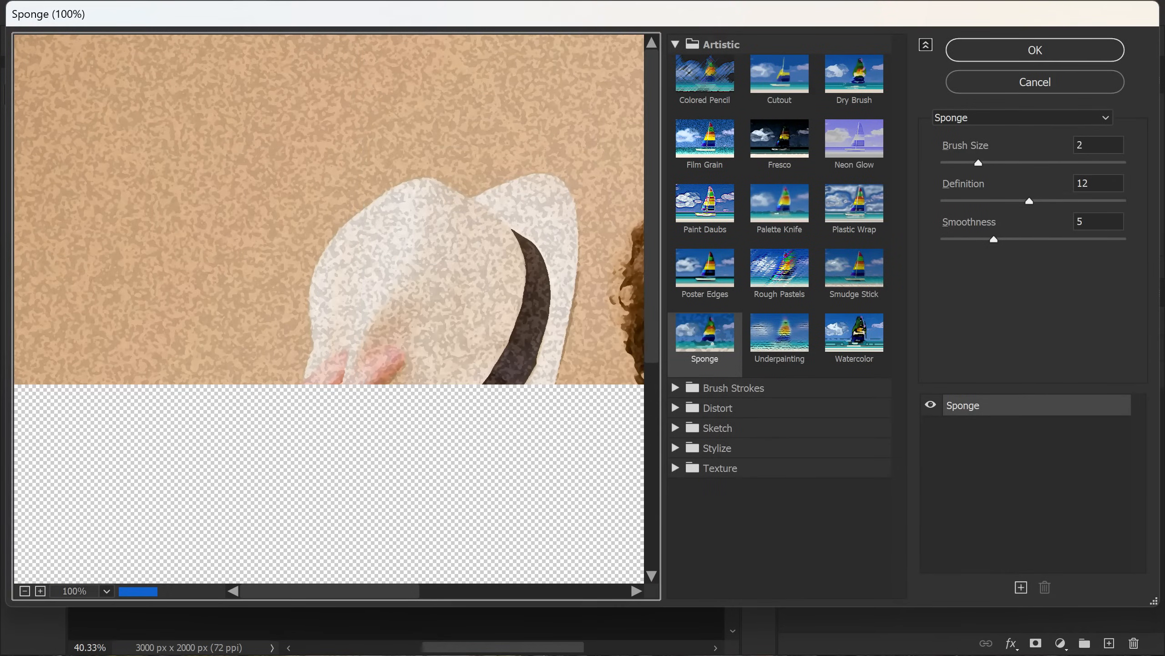
{"action": "left_click", "coordinate": [24, 591]}
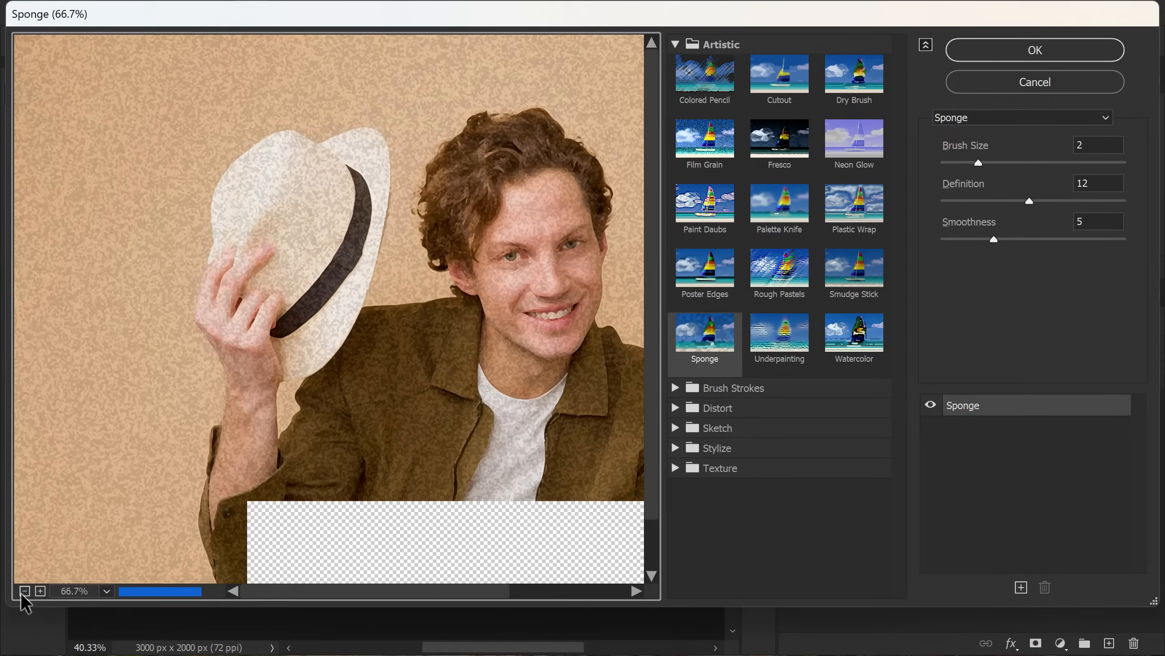
{"action": "left_click", "coordinate": [24, 591]}
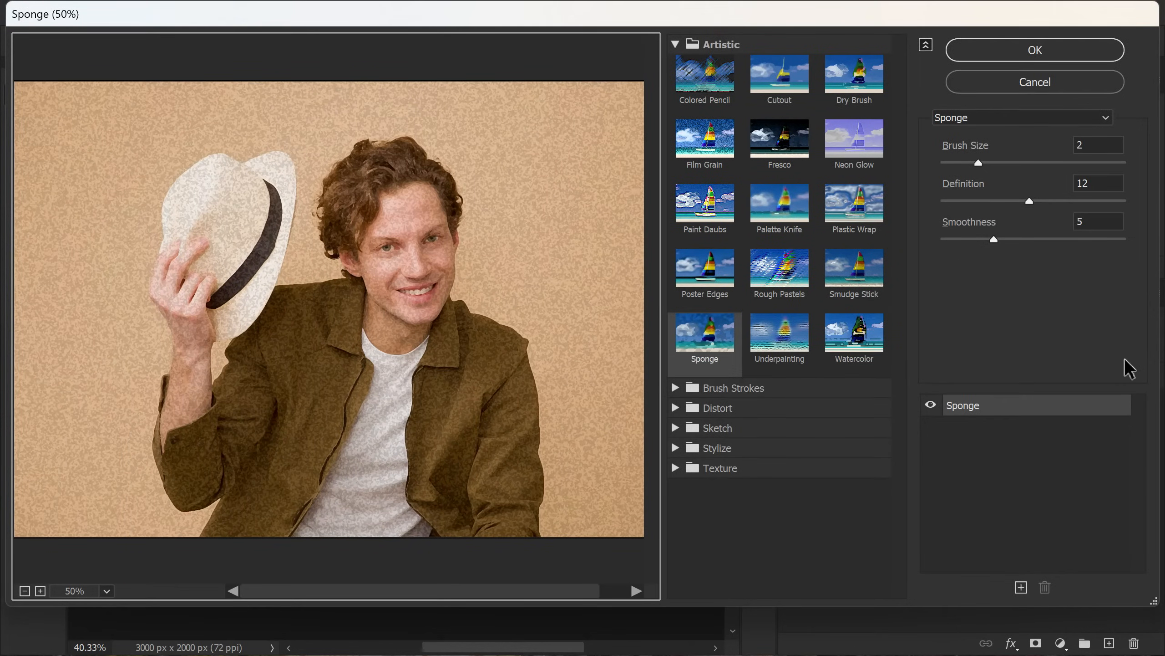
{"action": "left_click", "coordinate": [1061, 118]}
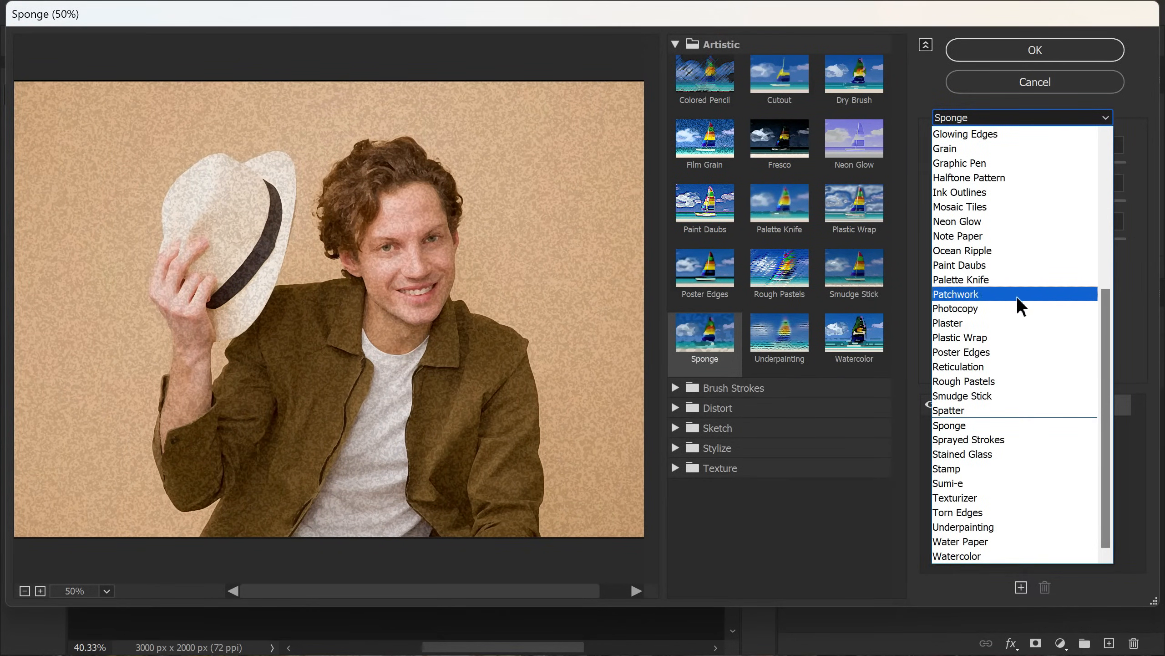
{"action": "left_click", "coordinate": [1012, 309]}
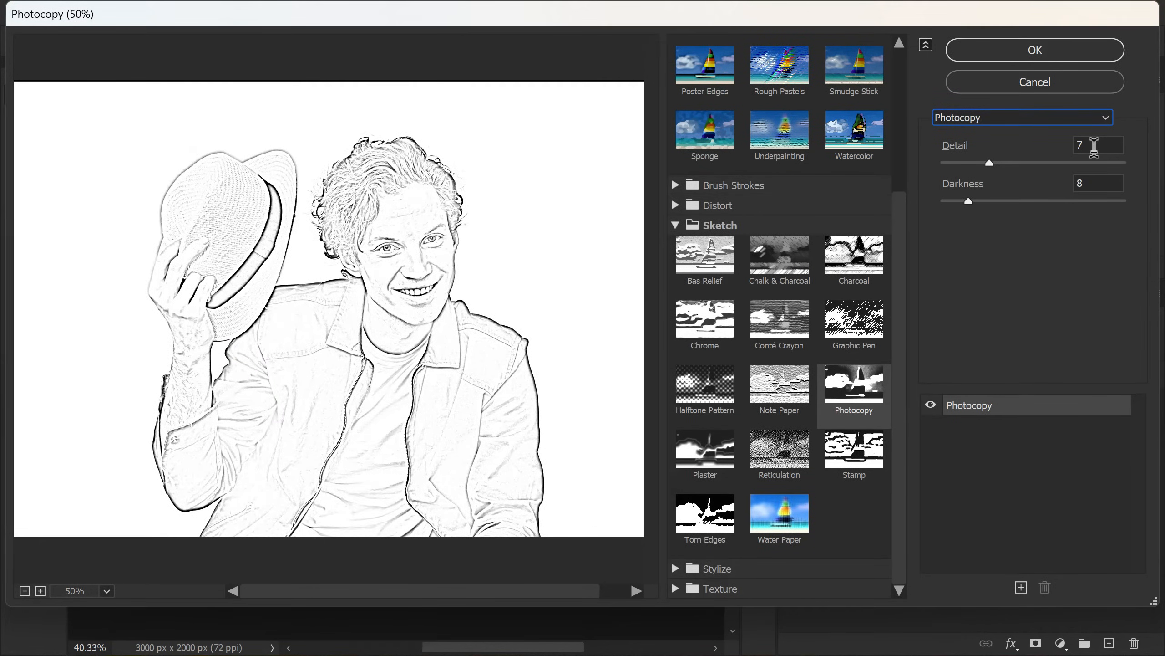
{"action": "key", "text": "alt"}
{"action": "left_click_drag", "start_coordinate": [987, 161], "coordinate": [1016, 205]}
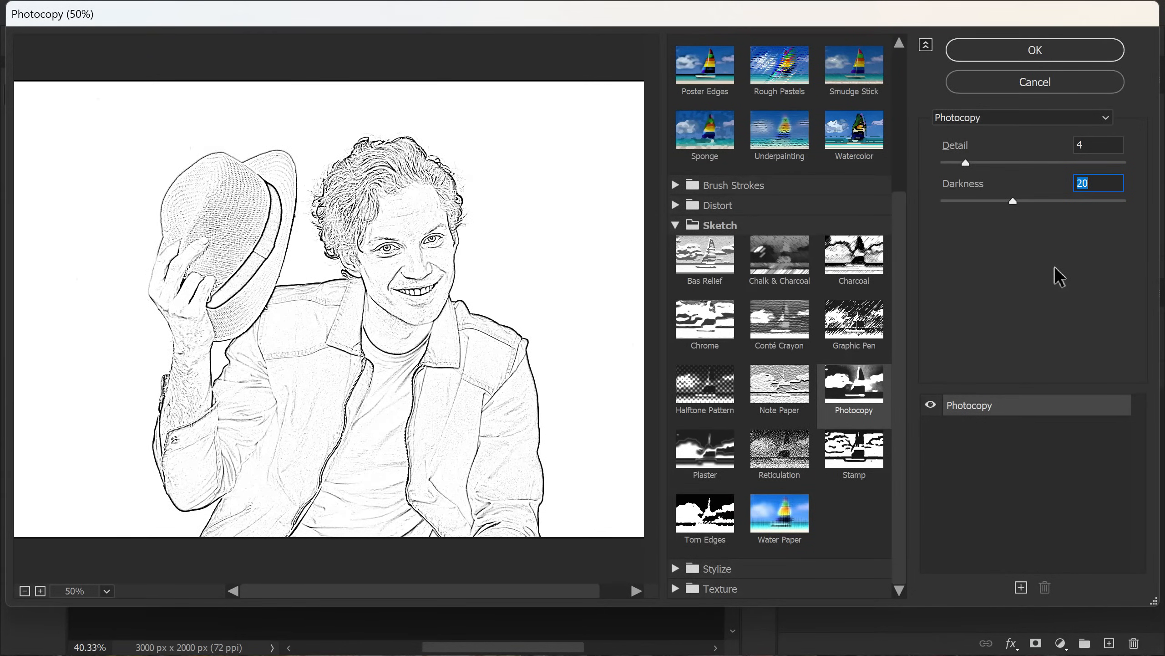
- Stack a Poster Edges effect with edge thickness 1, edge intensity 0 and posterization 2, apply the gallery, and compare the layer with and without it
{"action": "left_click", "coordinate": [1021, 588]}
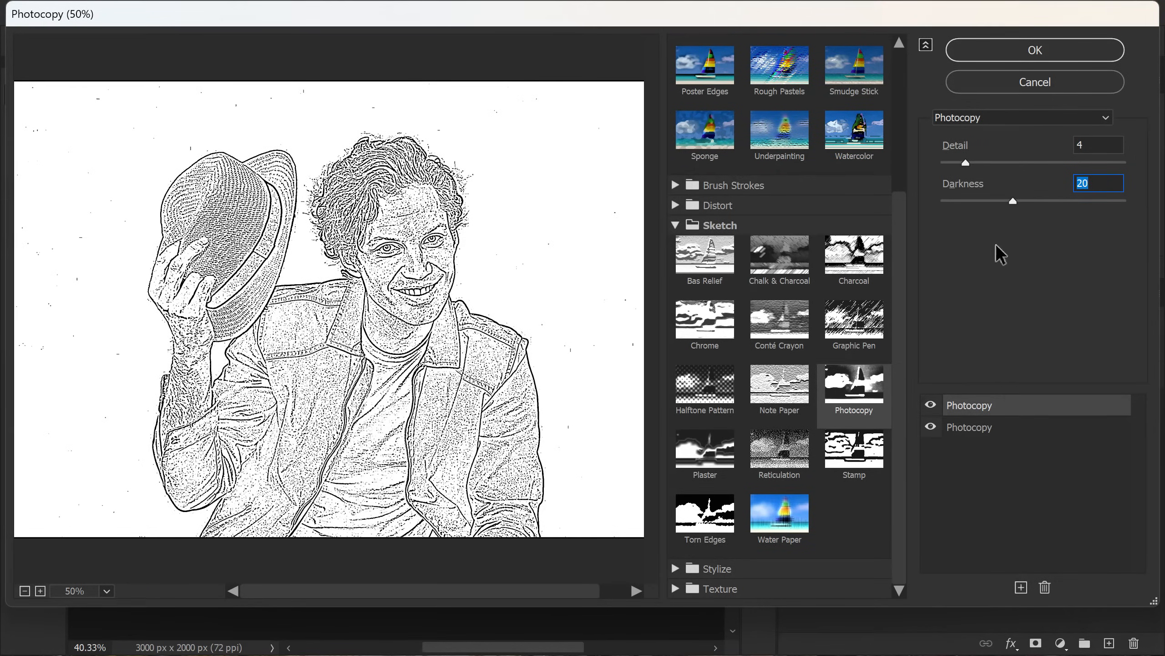
{"action": "left_click", "coordinate": [971, 117]}
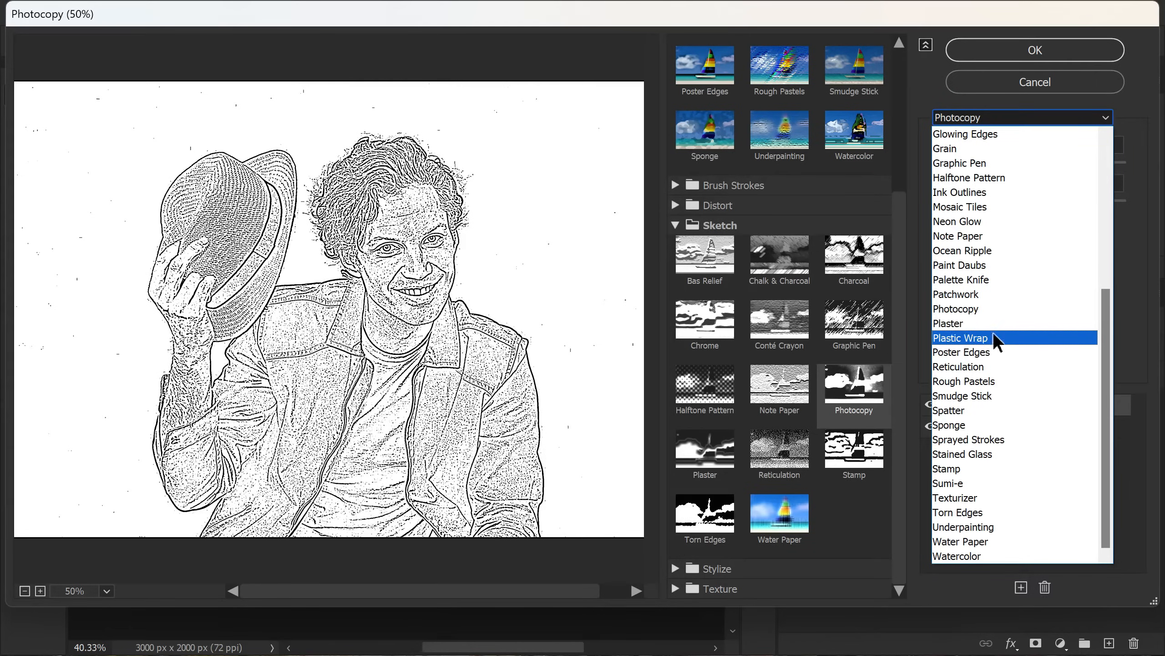
{"action": "left_click", "coordinate": [991, 356]}
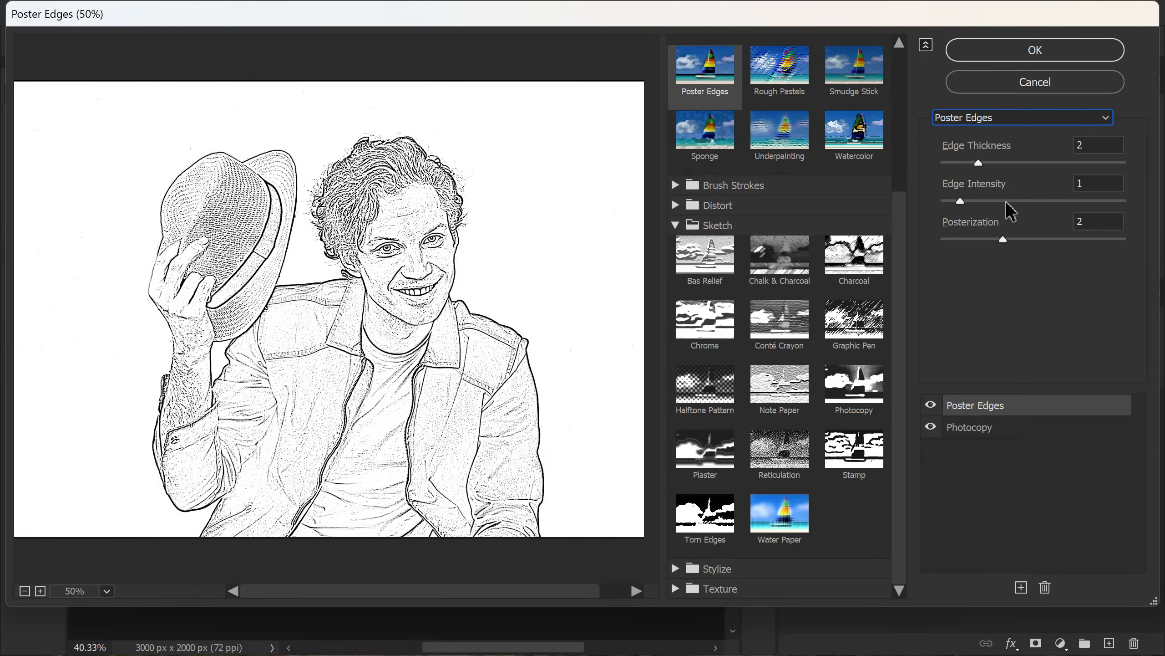
{"action": "key", "text": "alt"}
{"action": "left_click_drag", "start_coordinate": [977, 163], "coordinate": [963, 160]}
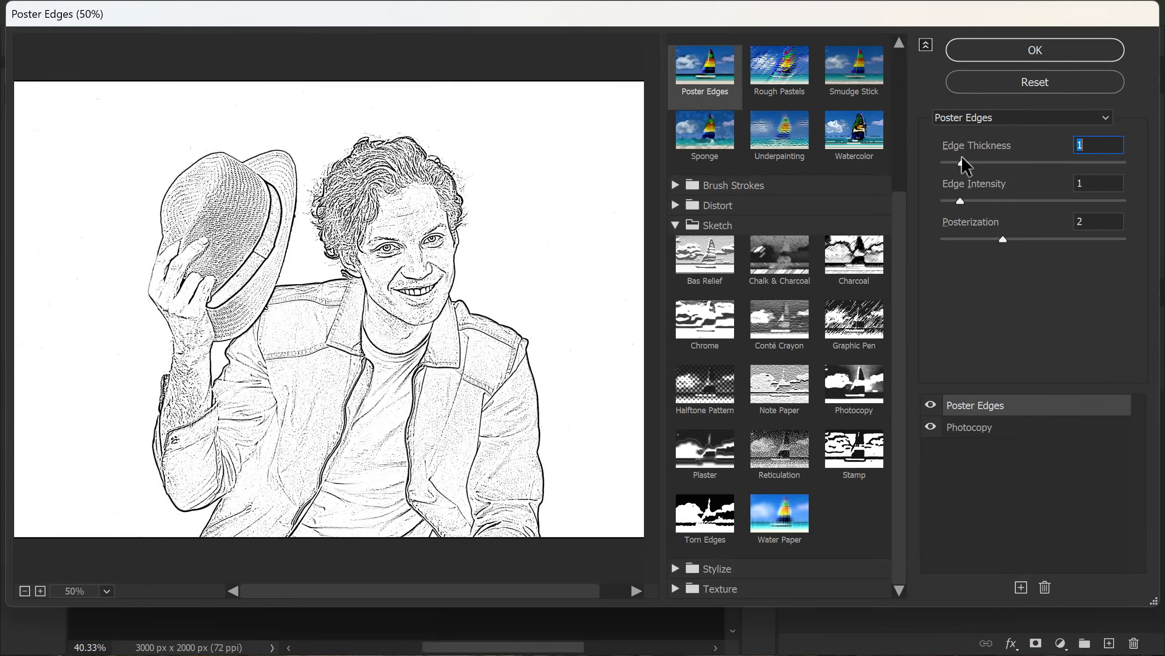
{"action": "left_click_drag", "start_coordinate": [962, 200], "coordinate": [945, 203]}
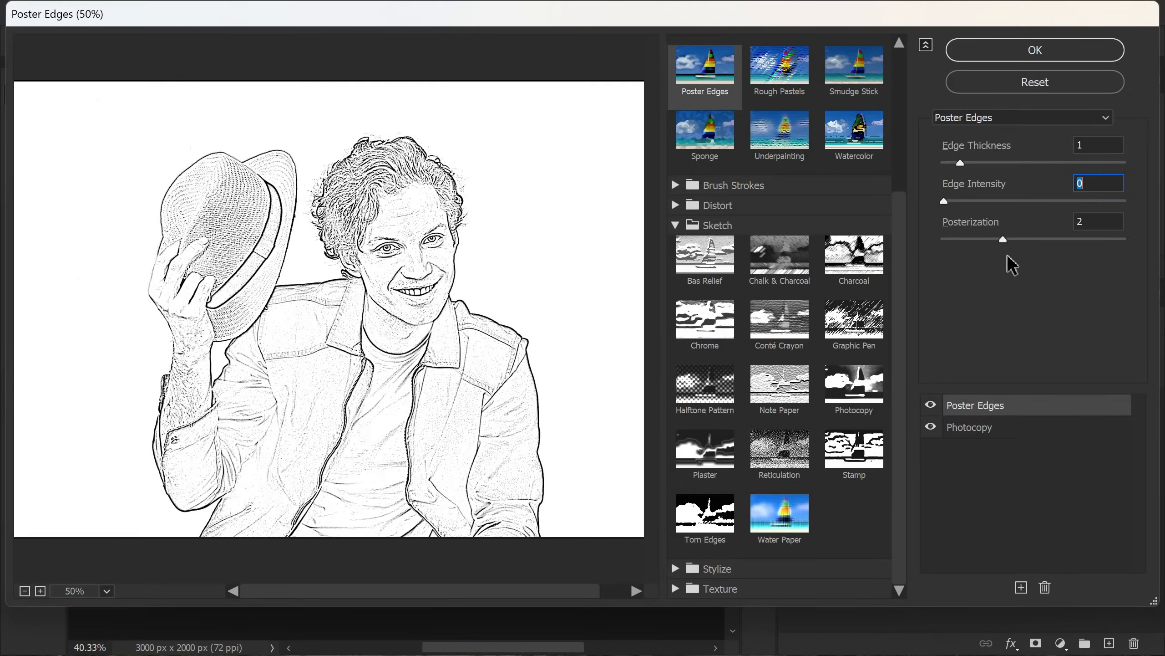
{"action": "key", "text": "alt"}
{"action": "left_click", "coordinate": [996, 53]}
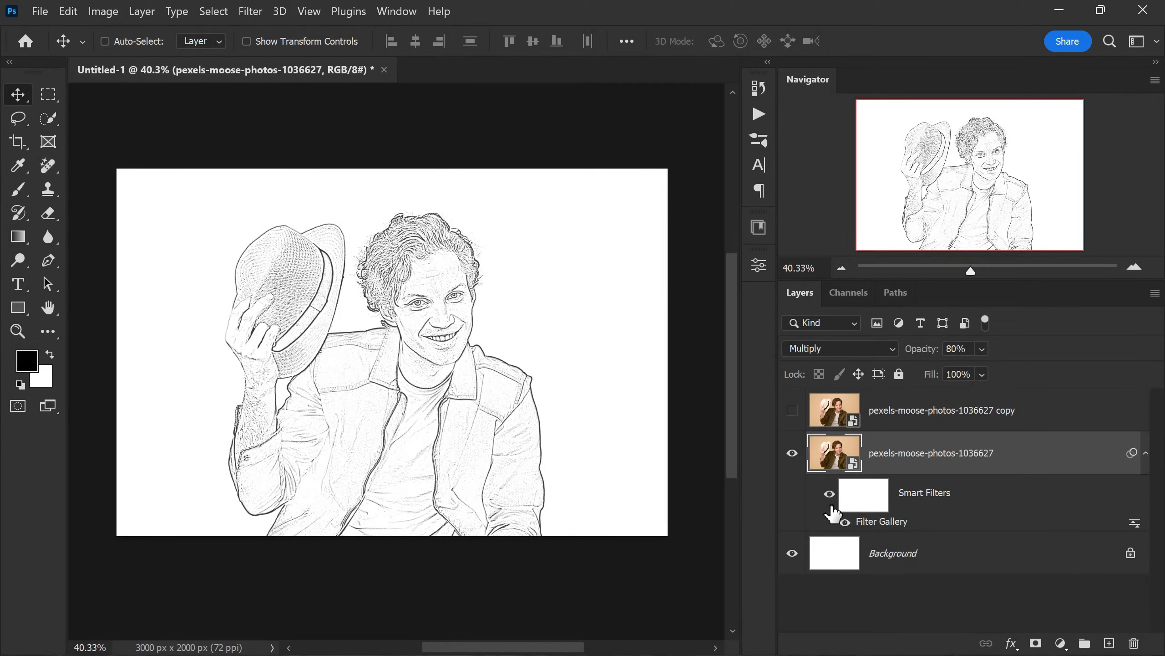
{"action": "left_click", "coordinate": [845, 523]}
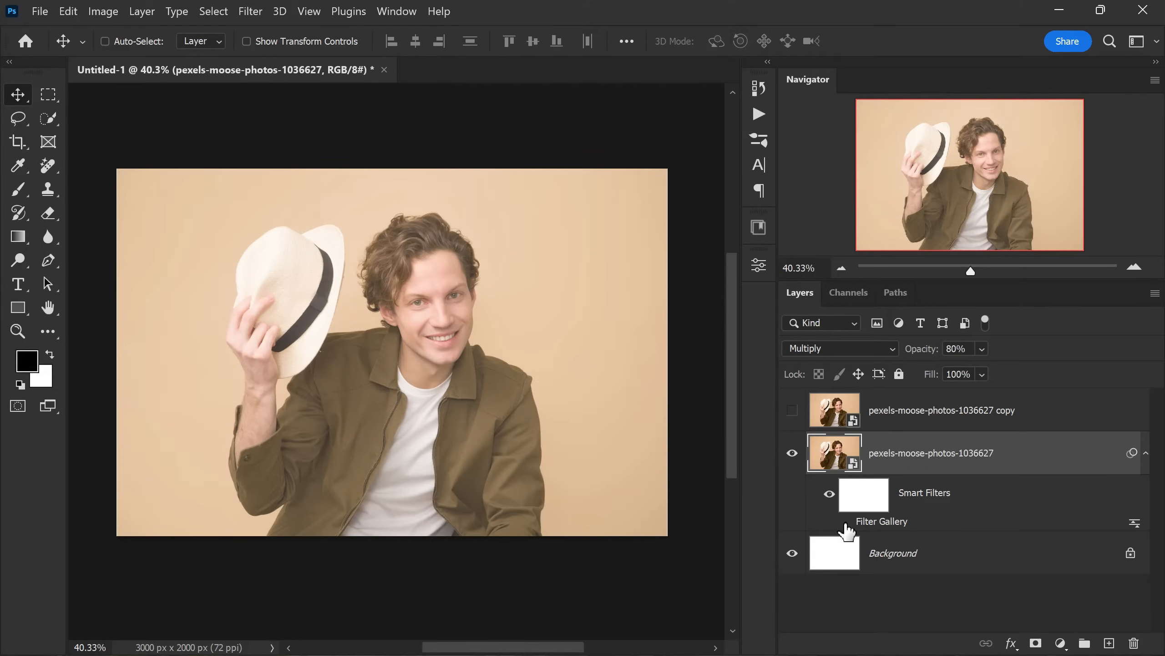
{"action": "left_click", "coordinate": [846, 525]}
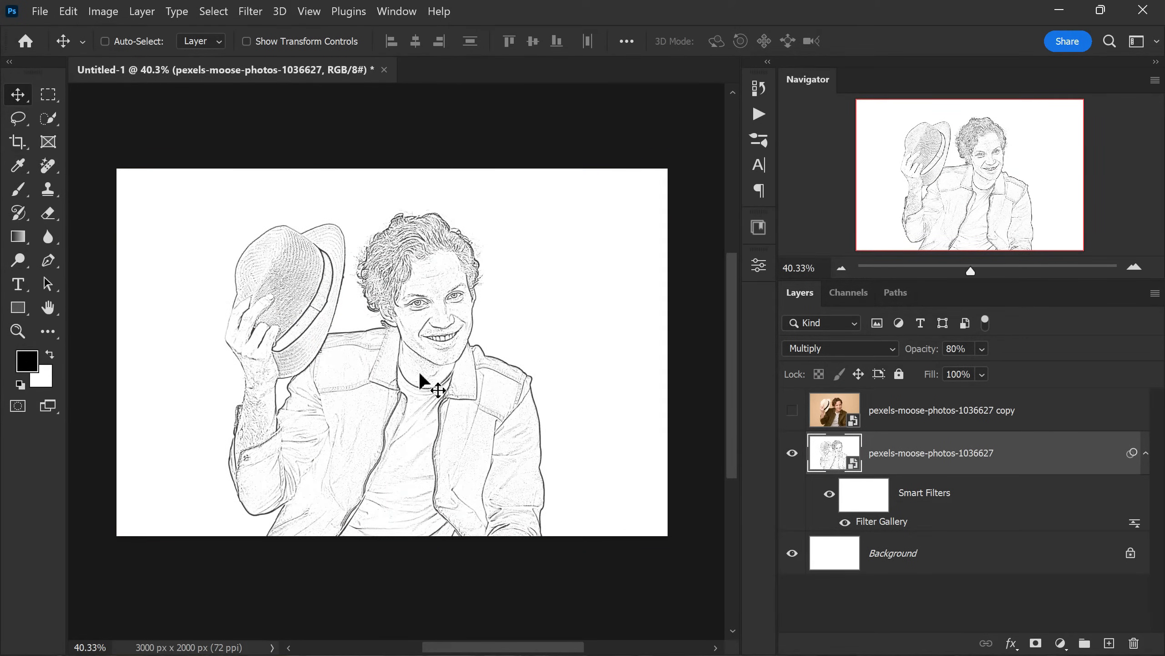
- Apply an Oil Paint filter with stylization 4.0, cleanliness 7.0, scale 0.1, bristle detail 0.0 and lighting off to the sketch layer
{"action": "scroll", "coordinate": [450, 370], "scroll_direction": "up", "scroll_amount": 3}
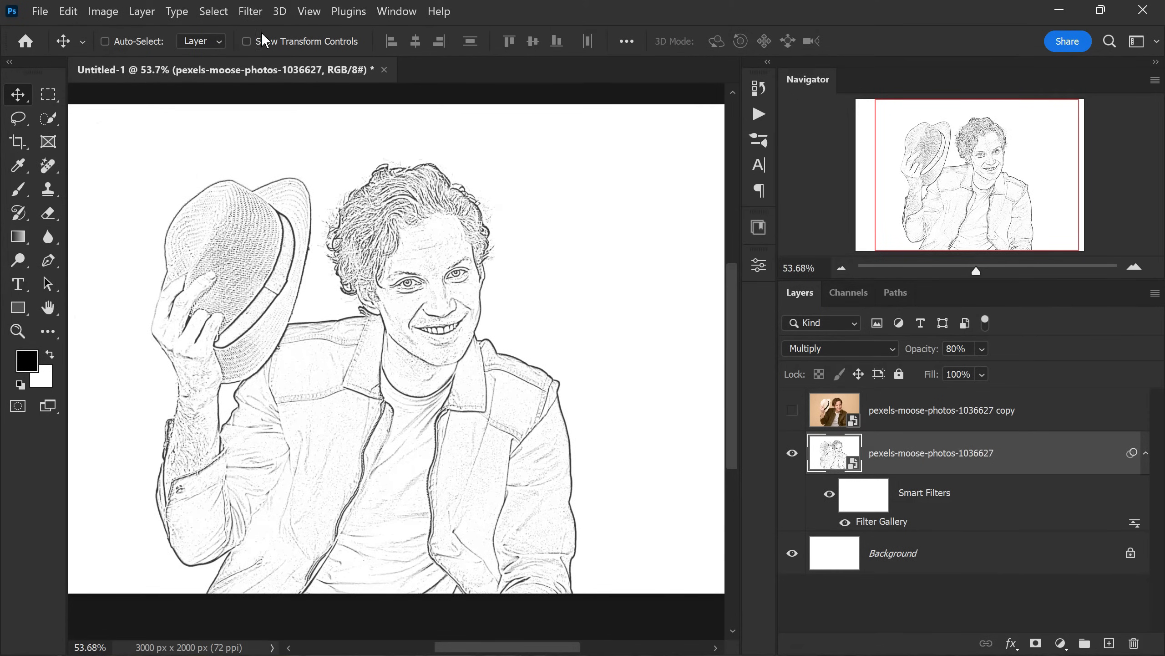
{"action": "left_click", "coordinate": [259, 17]}
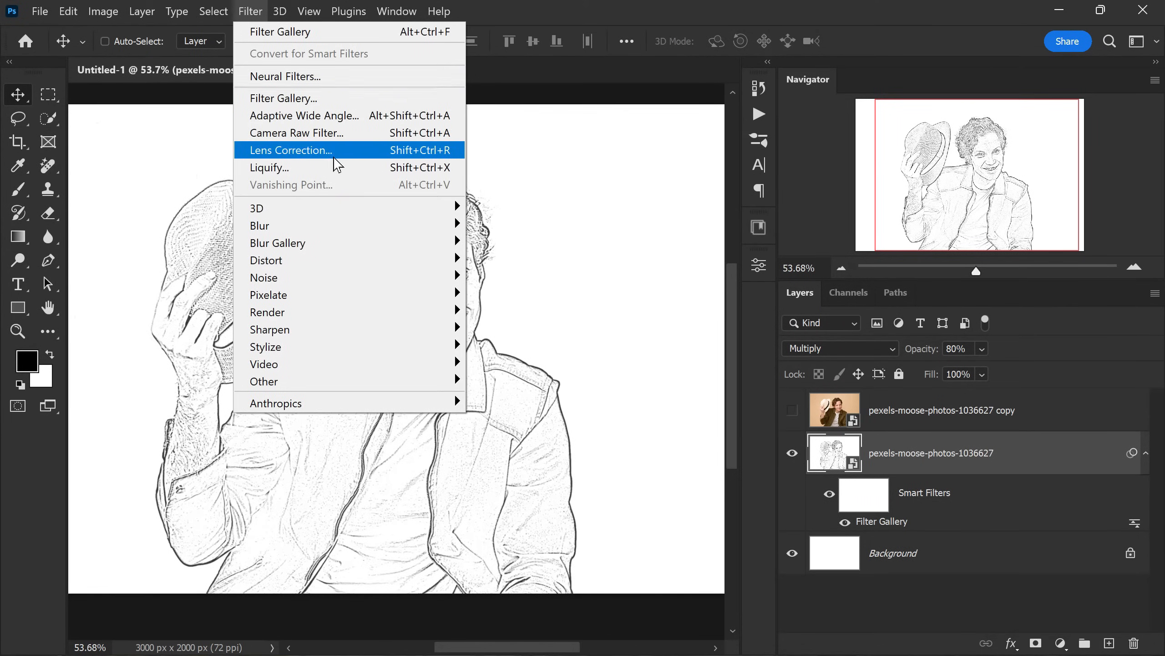
{"action": "mouse_move", "coordinate": [447, 345]}
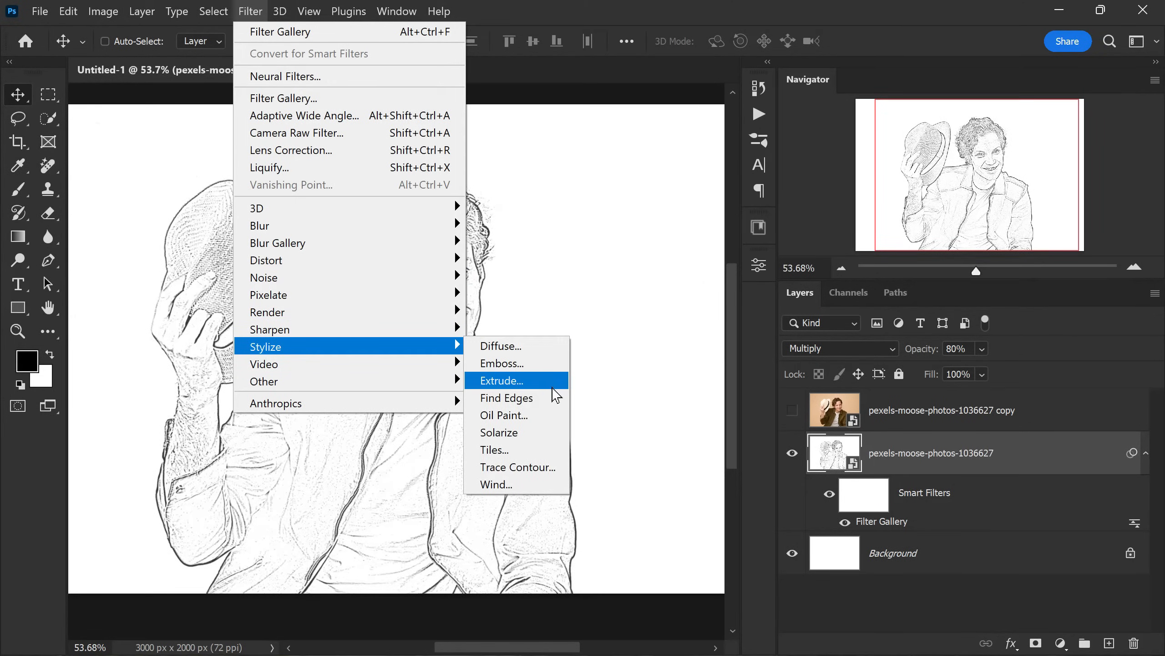
{"action": "left_click", "coordinate": [563, 415]}
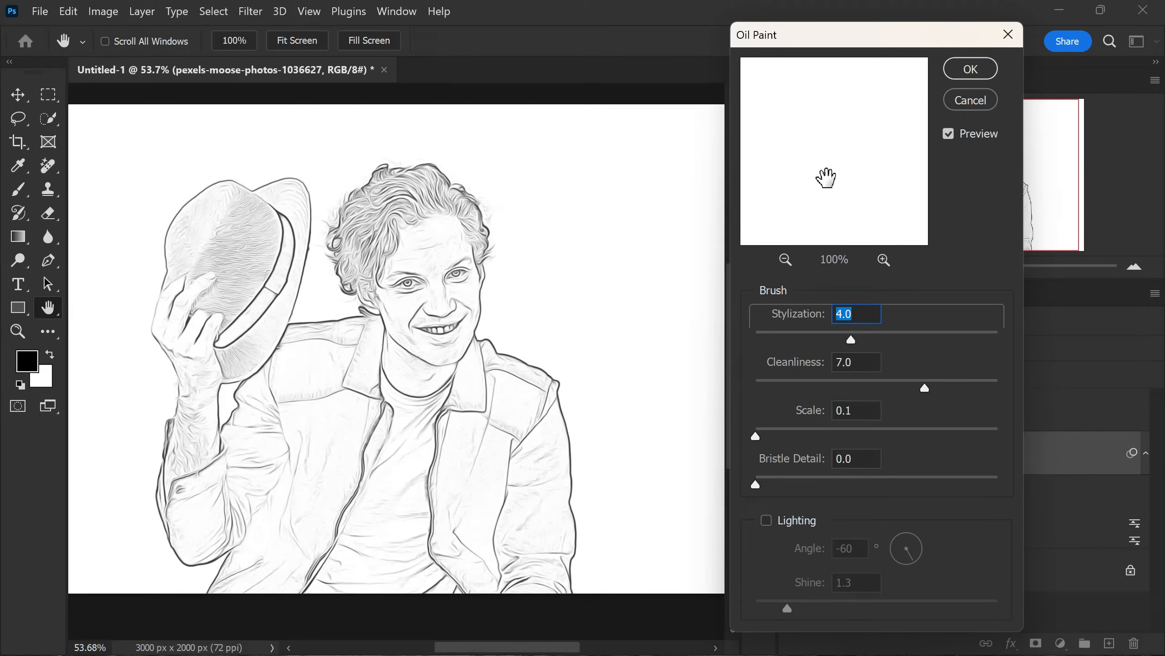
{"action": "left_click", "coordinate": [854, 314]}
{"action": "key", "text": "Tab"}
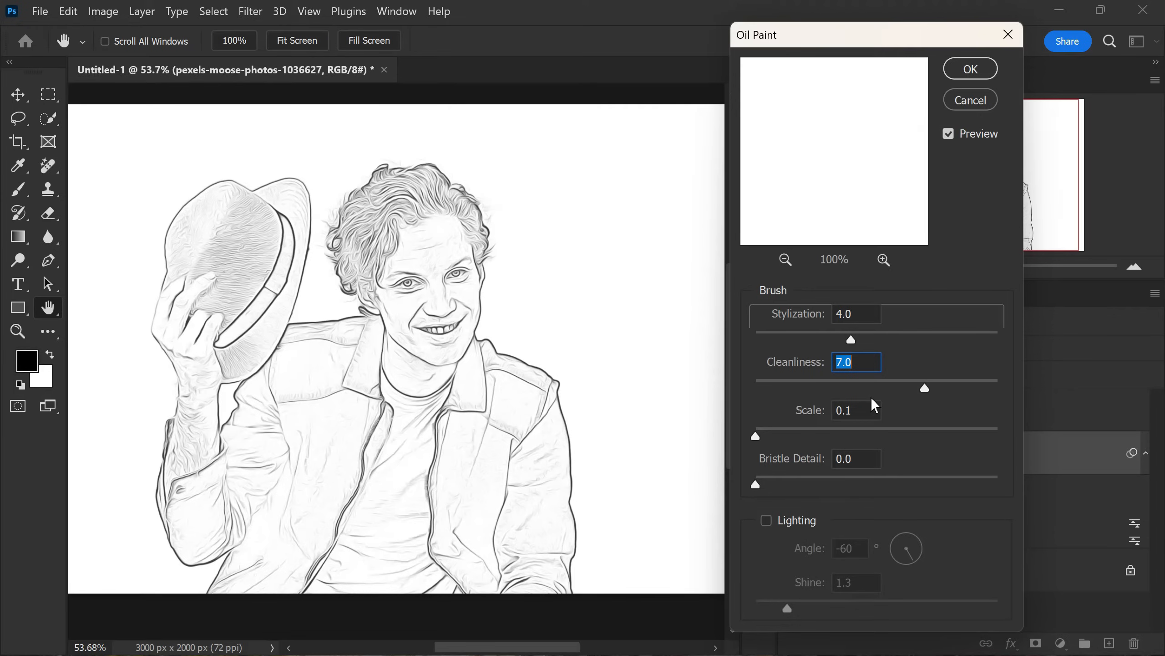
{"action": "key", "text": "Tab"}
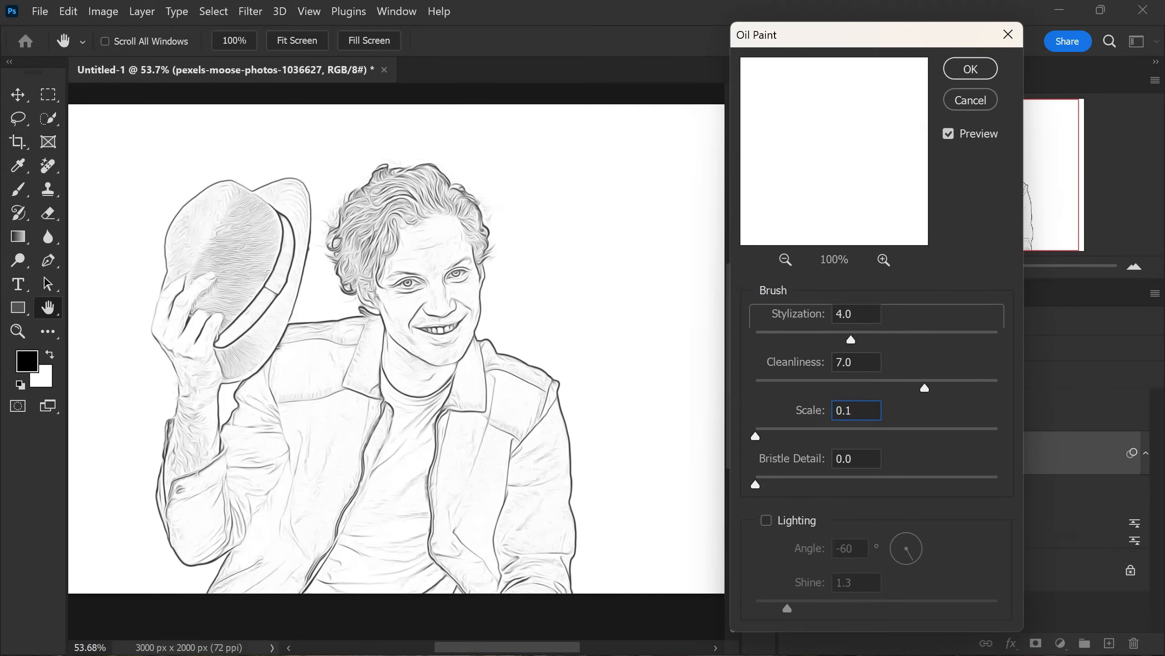
{"action": "key", "text": "Tab"}
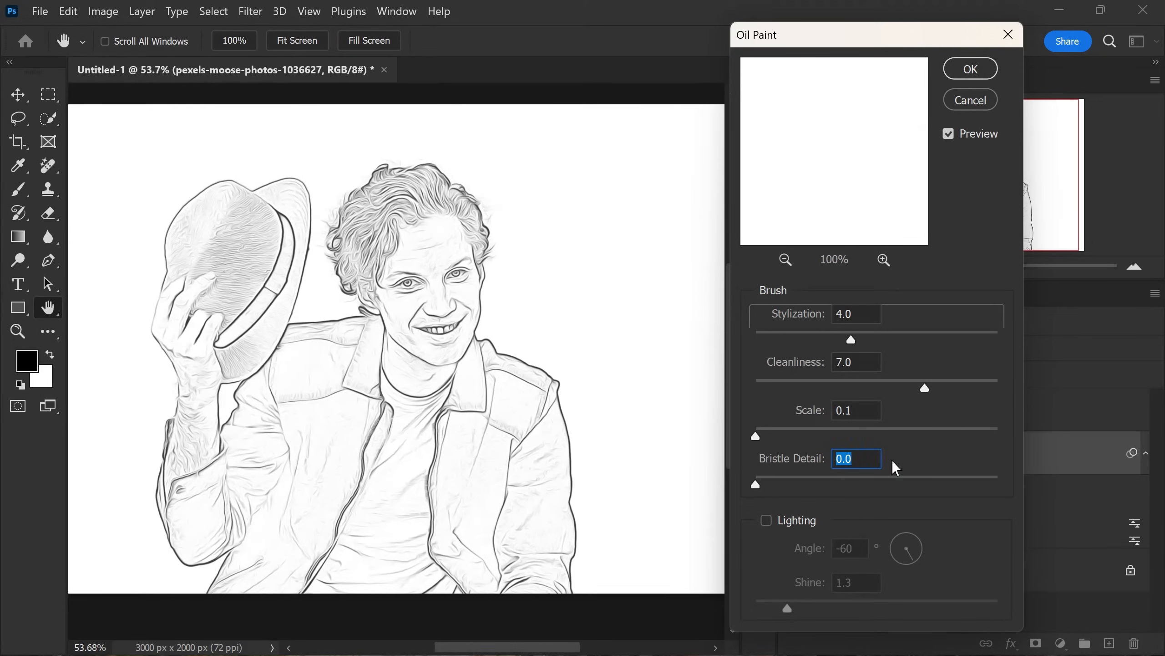
{"action": "left_click", "coordinate": [957, 72]}
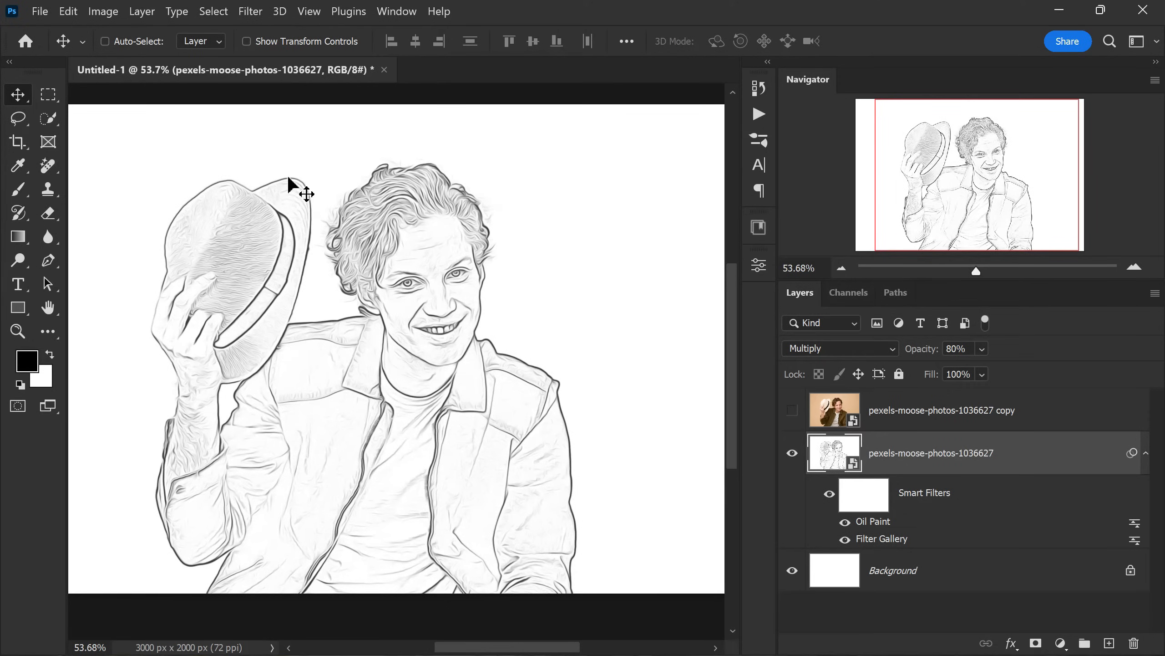
- Sharpen the sketch layer with an Unsharp Mask of amount 150%, radius 2.0 pixels and threshold 0
{"action": "left_click", "coordinate": [250, 11]}
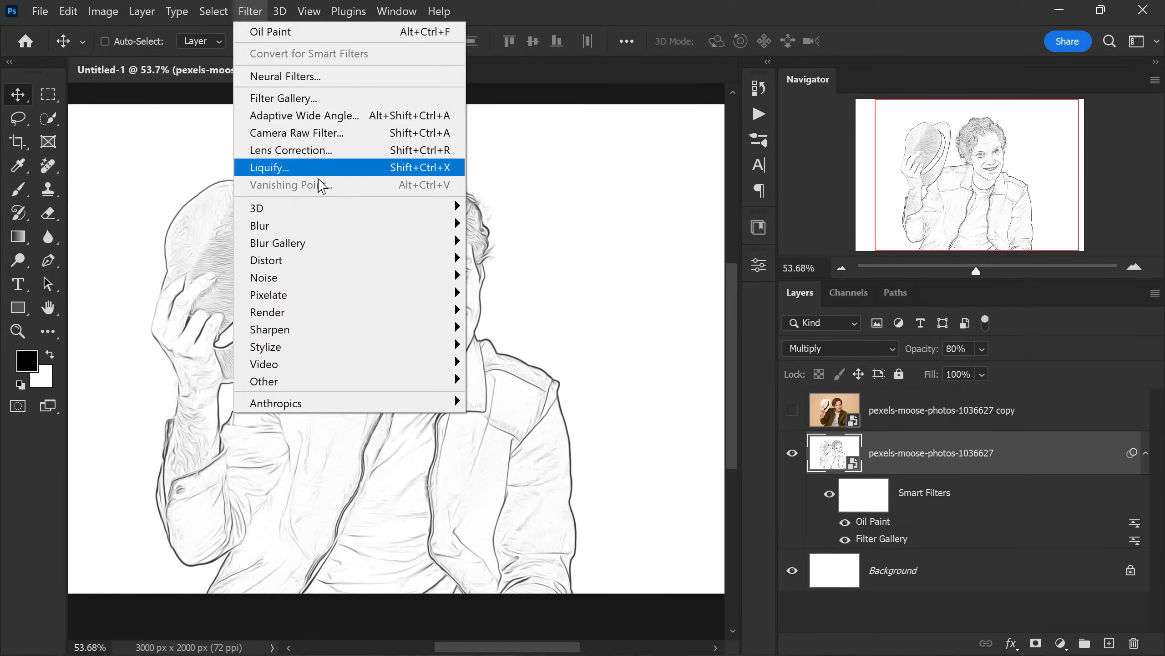
{"action": "mouse_move", "coordinate": [405, 336]}
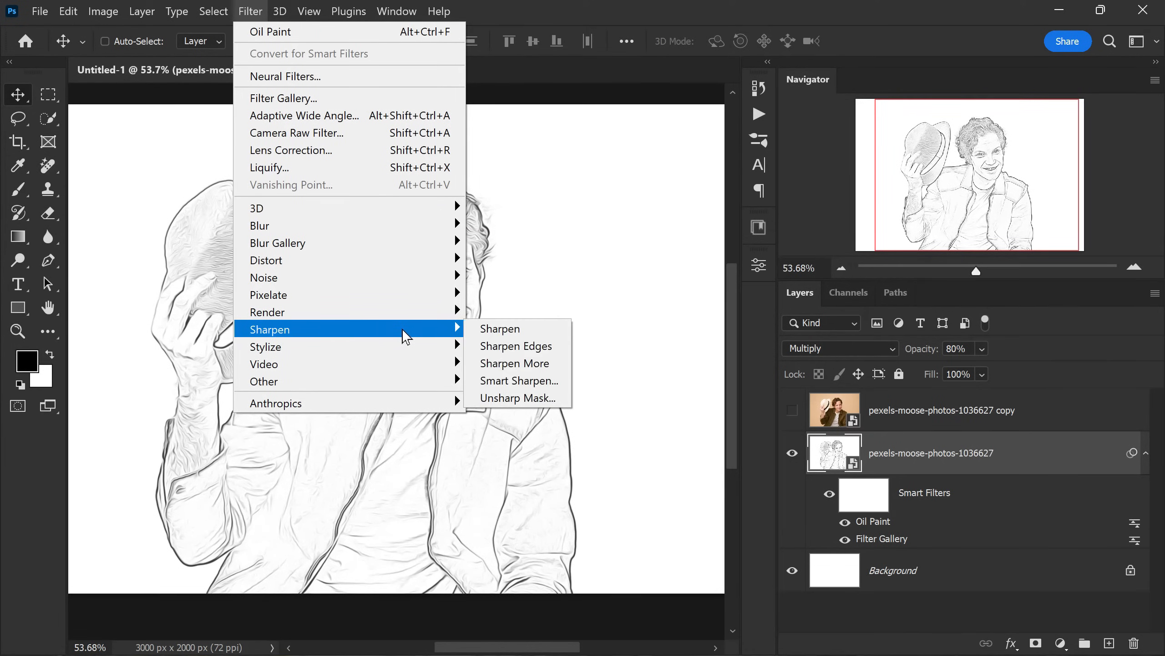
{"action": "left_click", "coordinate": [568, 407]}
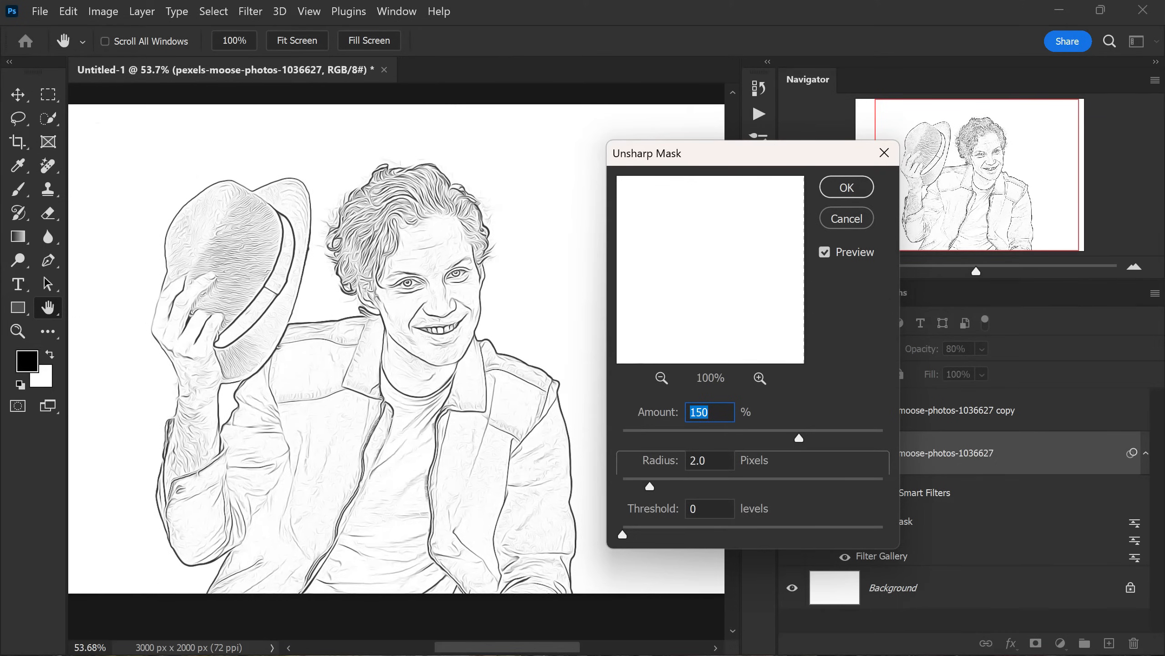
{"action": "left_click", "coordinate": [709, 412]}
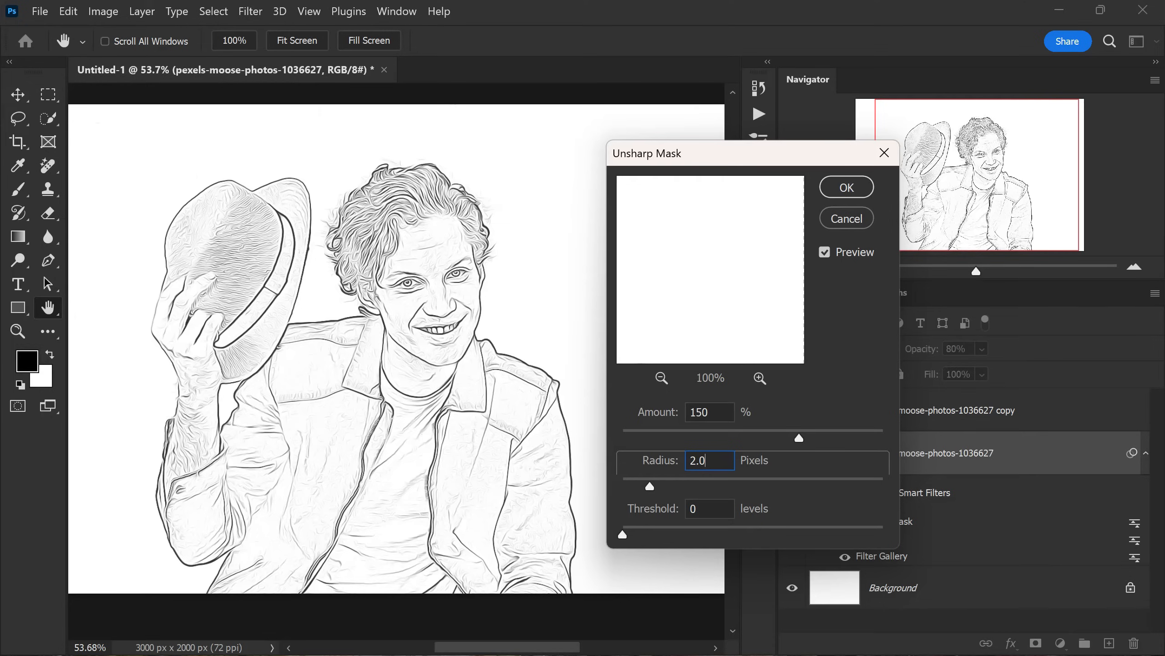
{"action": "left_click", "coordinate": [697, 508]}
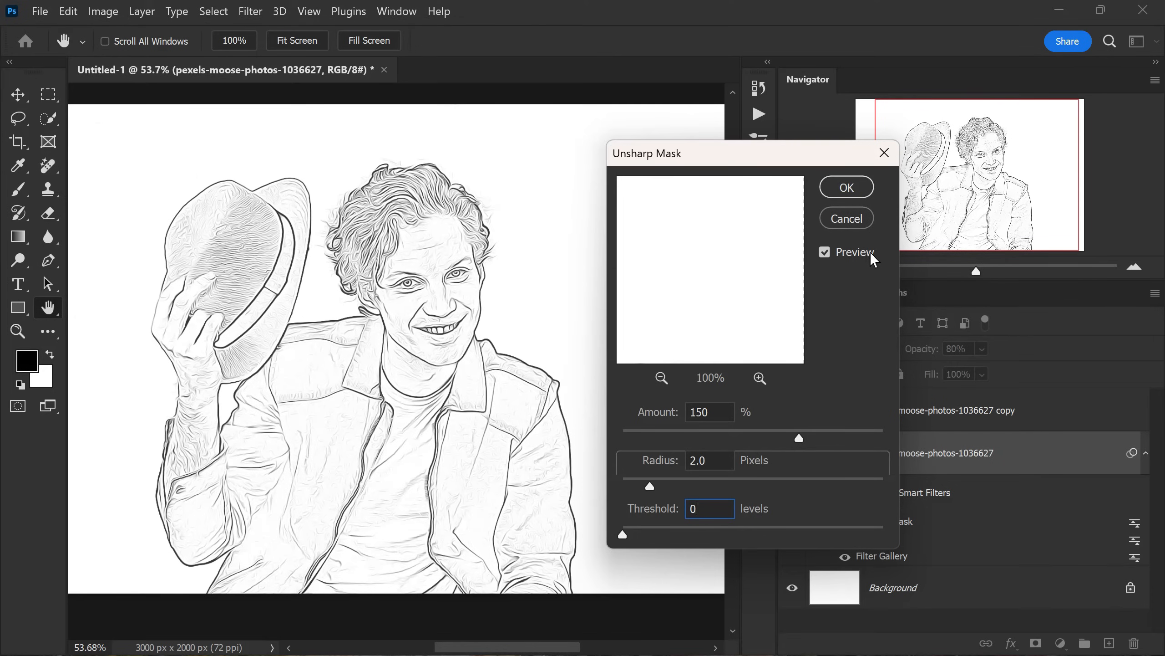
{"action": "left_click", "coordinate": [824, 252]}
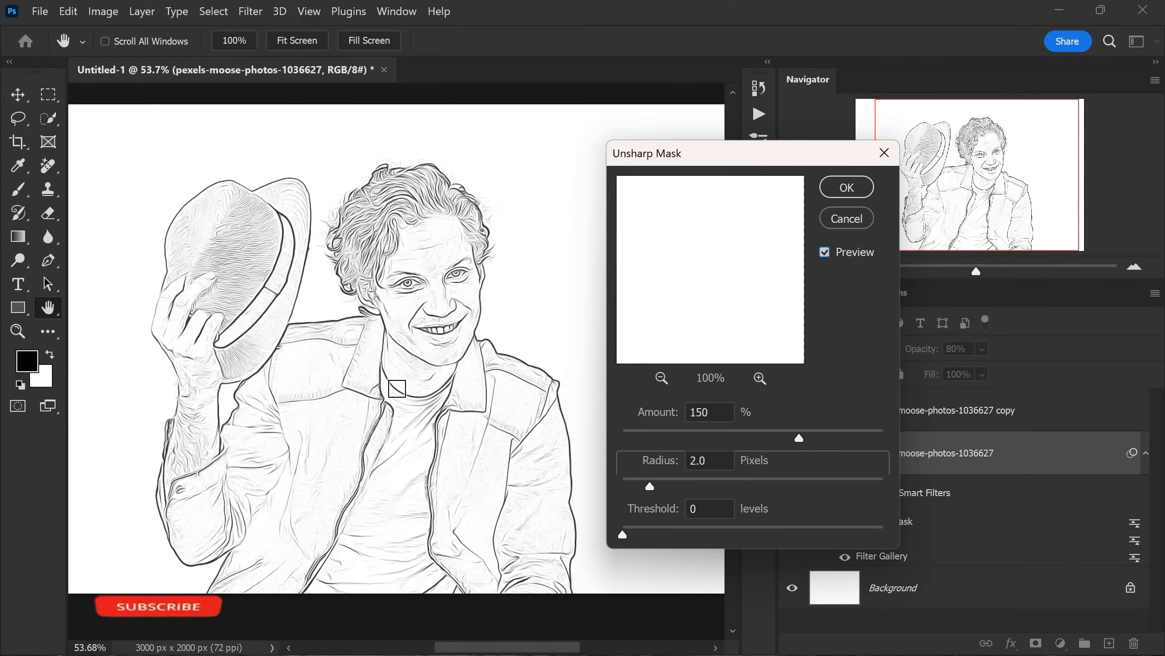
{"action": "left_click", "coordinate": [830, 193]}
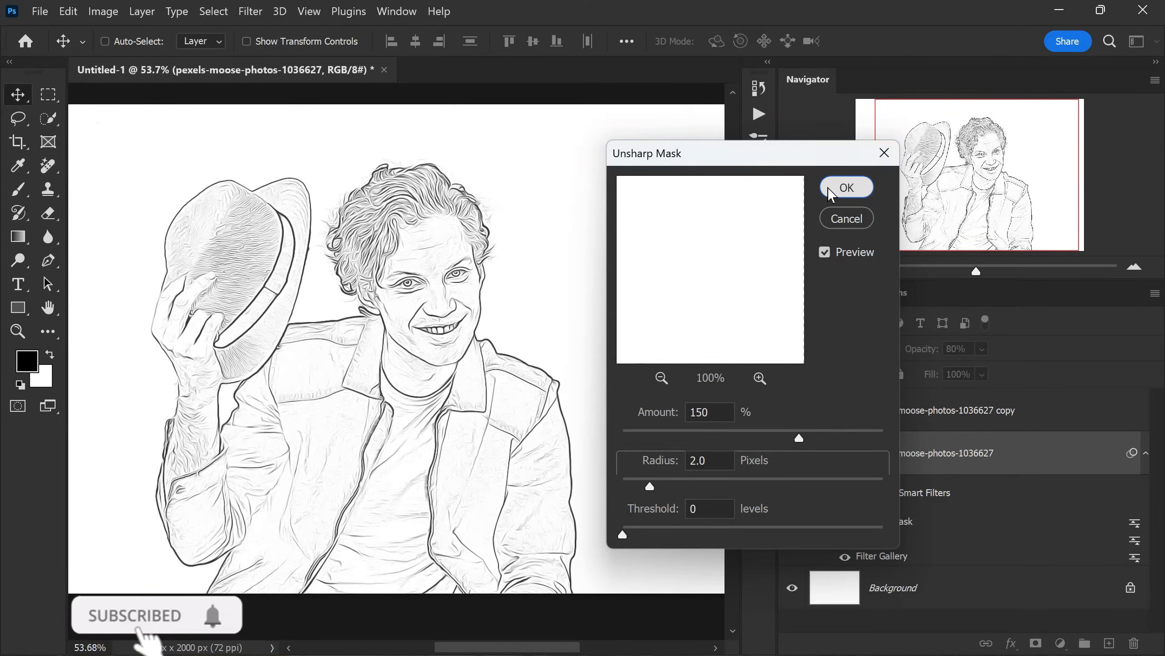
{"action": "scroll", "coordinate": [569, 327], "scroll_direction": "down", "scroll_amount": 2}
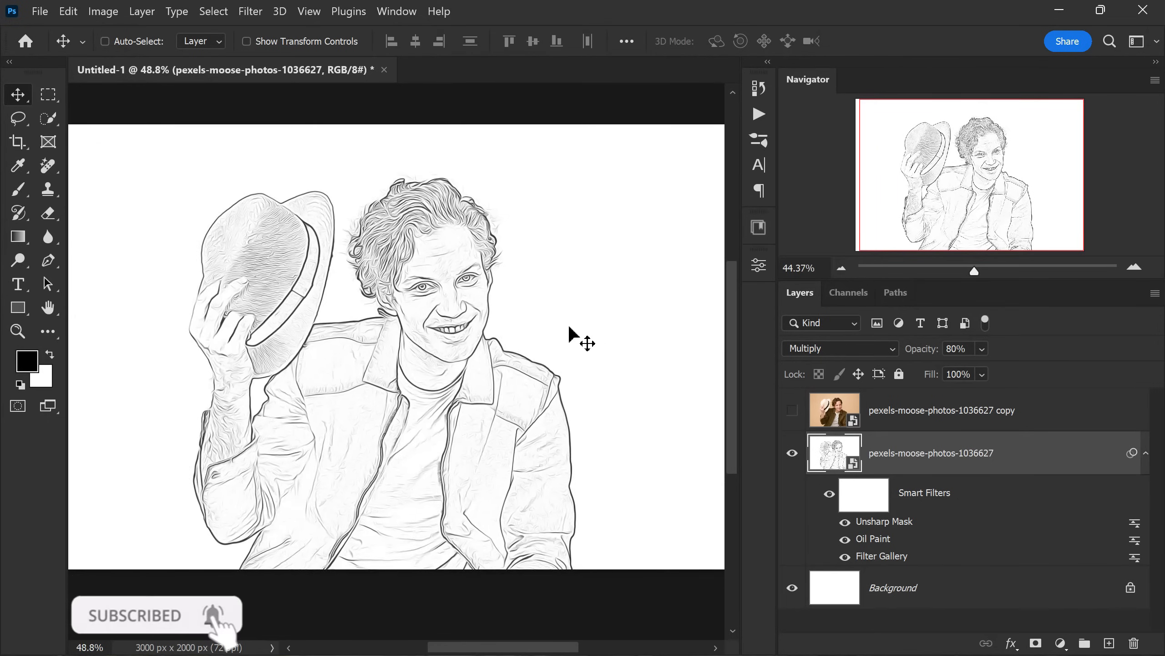
- Start another Filter Gallery on the sketch layer with the Poster Edges effect deleted and the Photocopy effect replaced by Water Paper
{"action": "scroll", "coordinate": [499, 336], "scroll_direction": "up", "scroll_amount": 2}
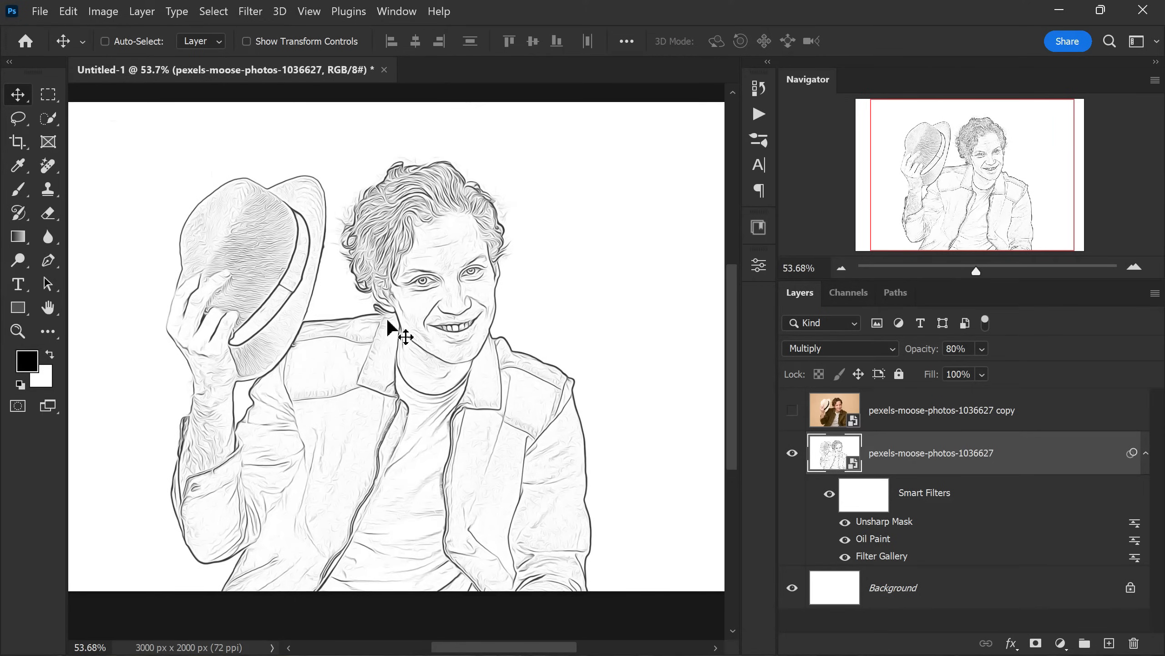
{"action": "left_click", "coordinate": [258, 11]}
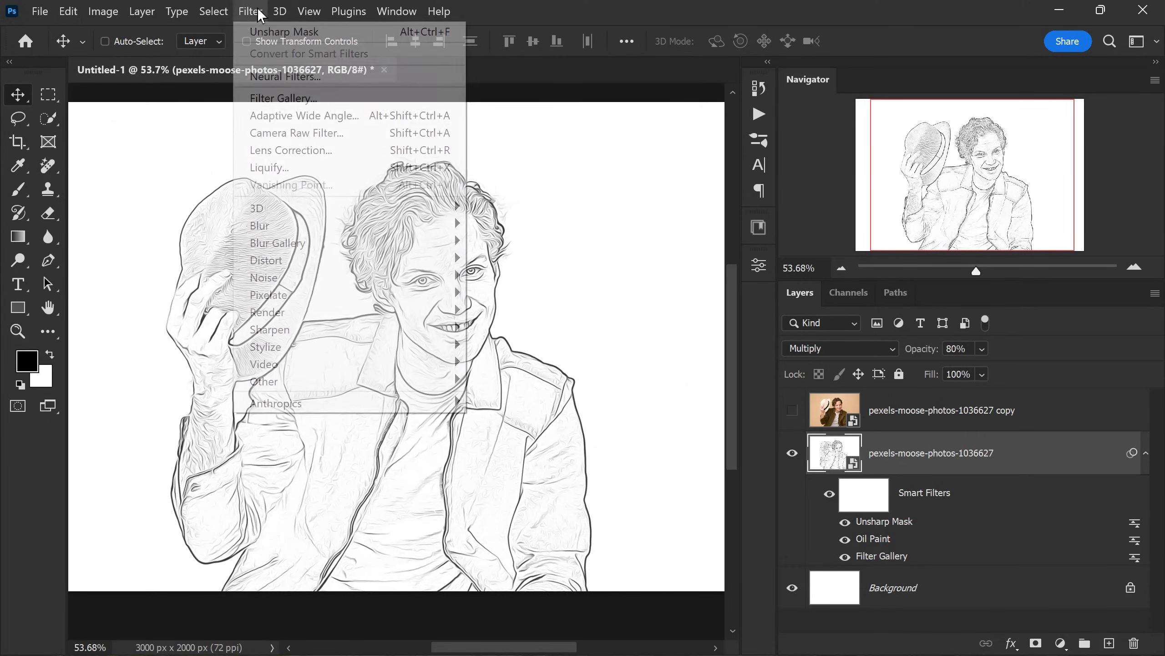
{"action": "left_click", "coordinate": [362, 100]}
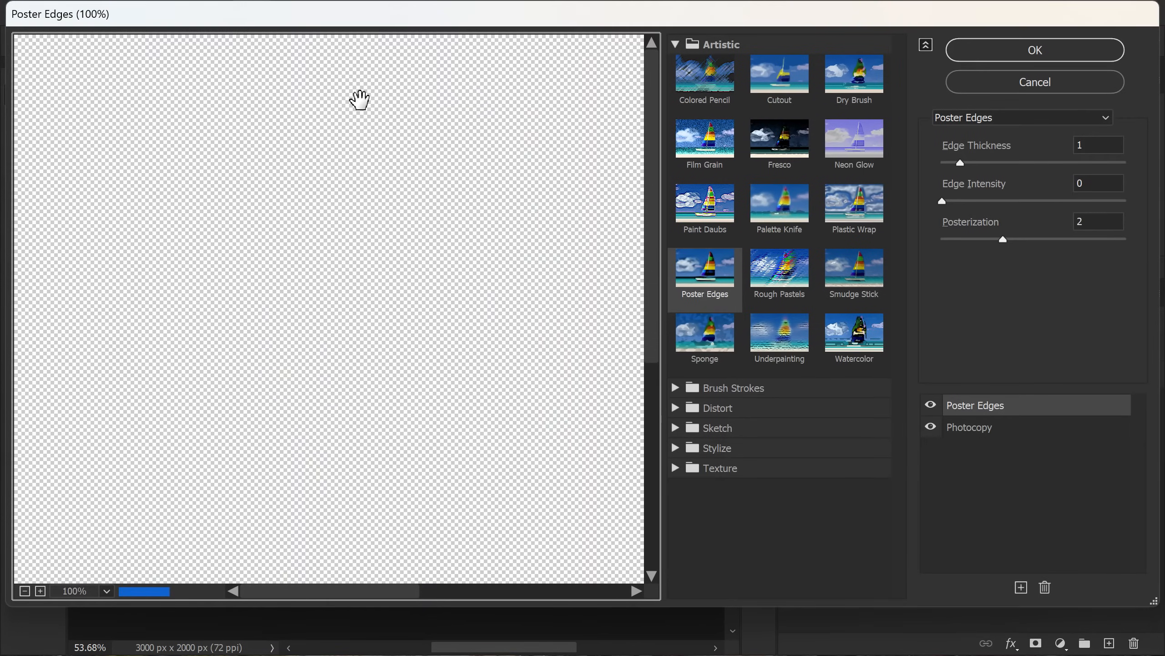
{"action": "left_click", "coordinate": [24, 590]}
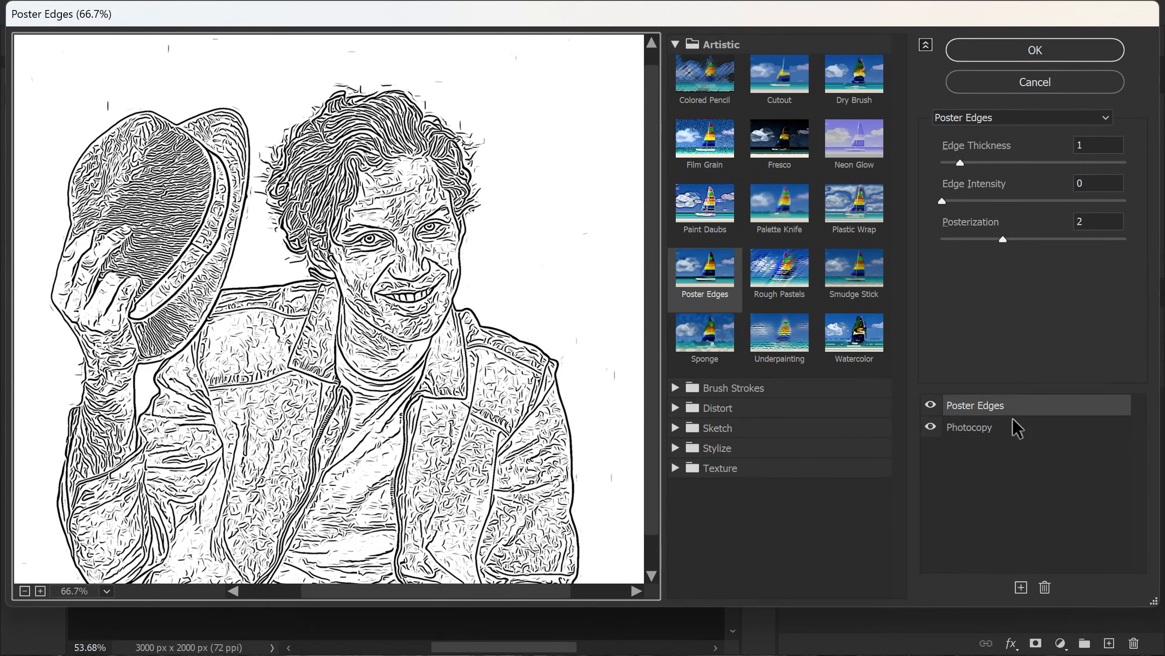
{"action": "mouse_move", "coordinate": [1015, 412]}
{"action": "left_mouse_down"}
{"action": "mouse_move", "coordinate": [1045, 532]}
{"action": "mouse_move", "coordinate": [1045, 589]}
{"action": "left_mouse_up"}
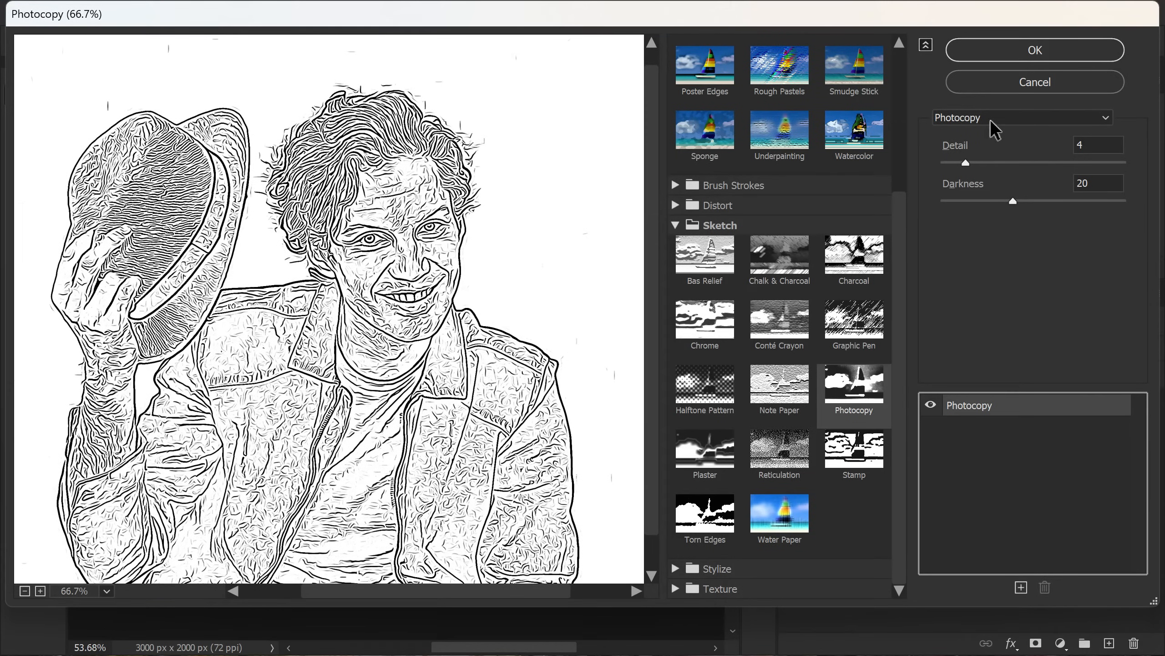
{"action": "left_click", "coordinate": [991, 118]}
{"action": "scroll", "coordinate": [1005, 193], "scroll_direction": "up", "scroll_amount": 1}
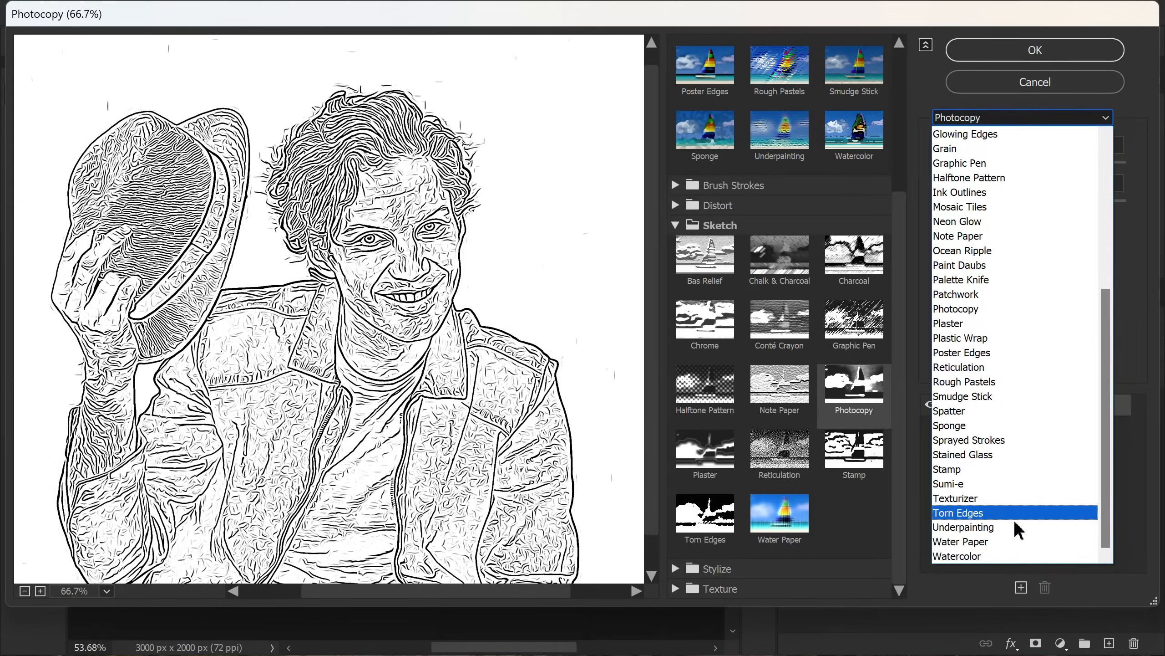
{"action": "left_click", "coordinate": [1009, 539]}
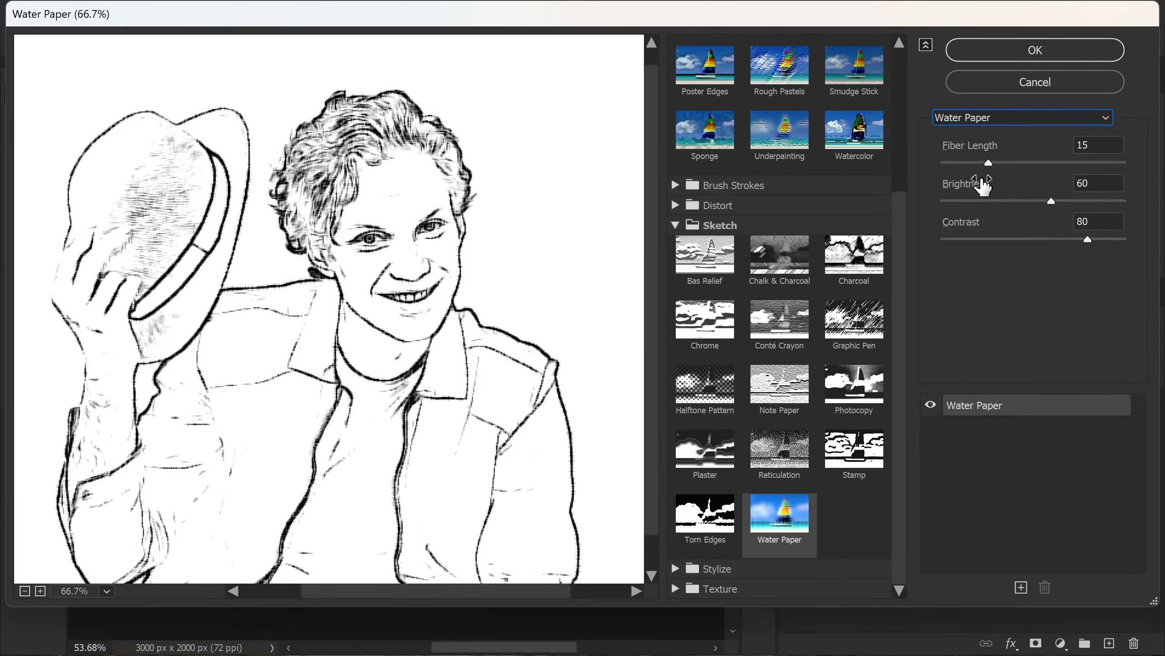
- Set Water Paper to fiber length 7, brightness 63 and contrast 66, and apply the gallery
{"action": "left_click_drag", "start_coordinate": [984, 164], "coordinate": [960, 164]}
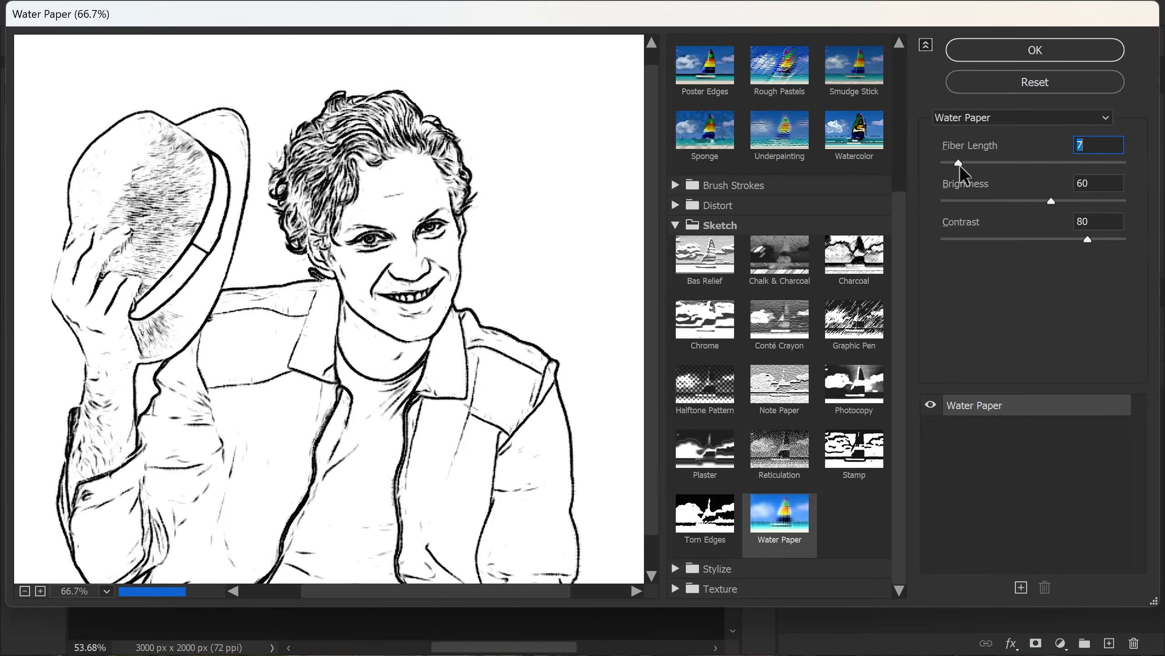
{"action": "left_click", "coordinate": [1087, 237], "text": "alt"}
{"action": "left_click_drag", "start_coordinate": [1087, 237], "coordinate": [1055, 239]}
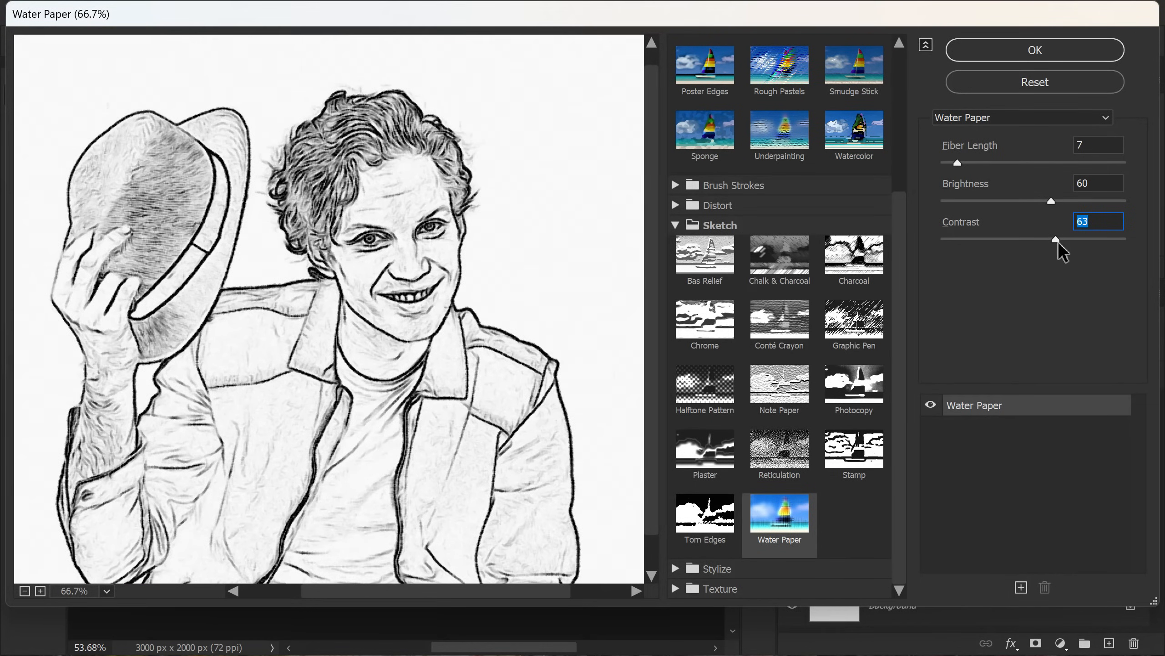
{"action": "left_click_drag", "start_coordinate": [1058, 240], "coordinate": [1062, 239]}
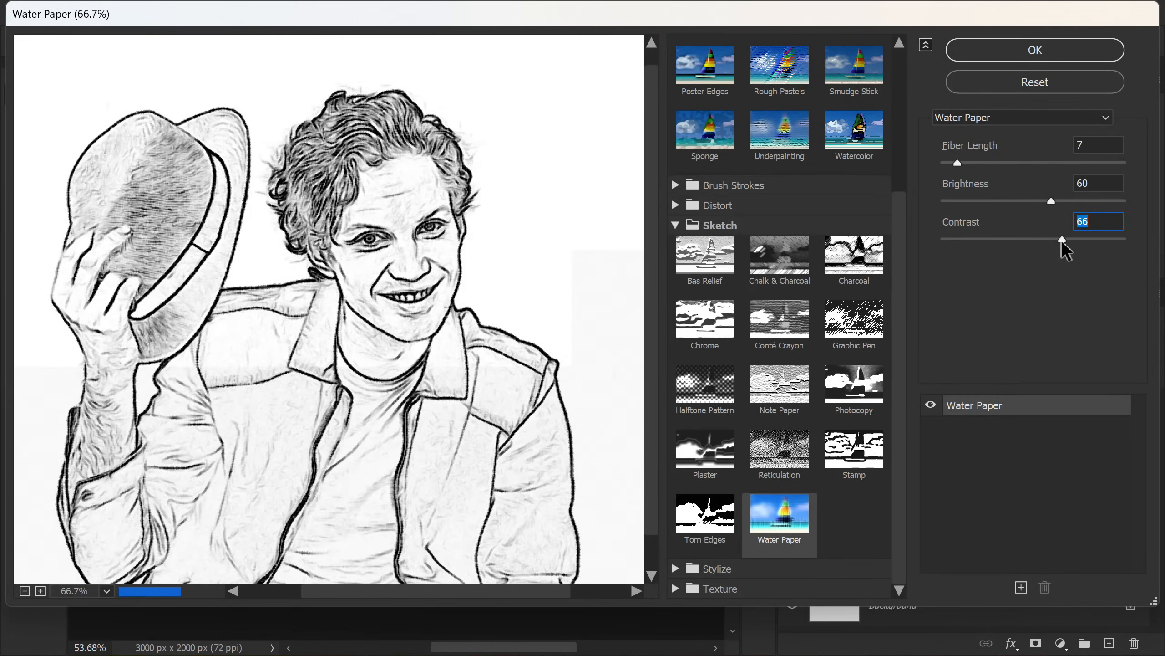
{"action": "left_click_drag", "start_coordinate": [1050, 201], "coordinate": [1056, 200]}
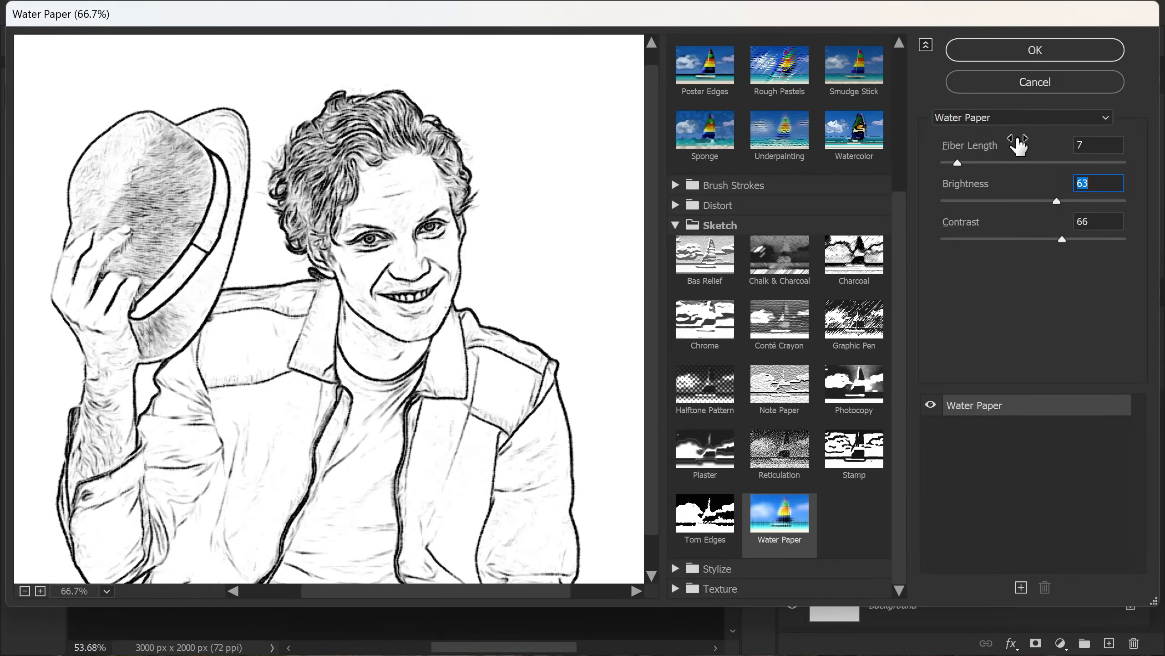
{"action": "left_click", "coordinate": [992, 52]}
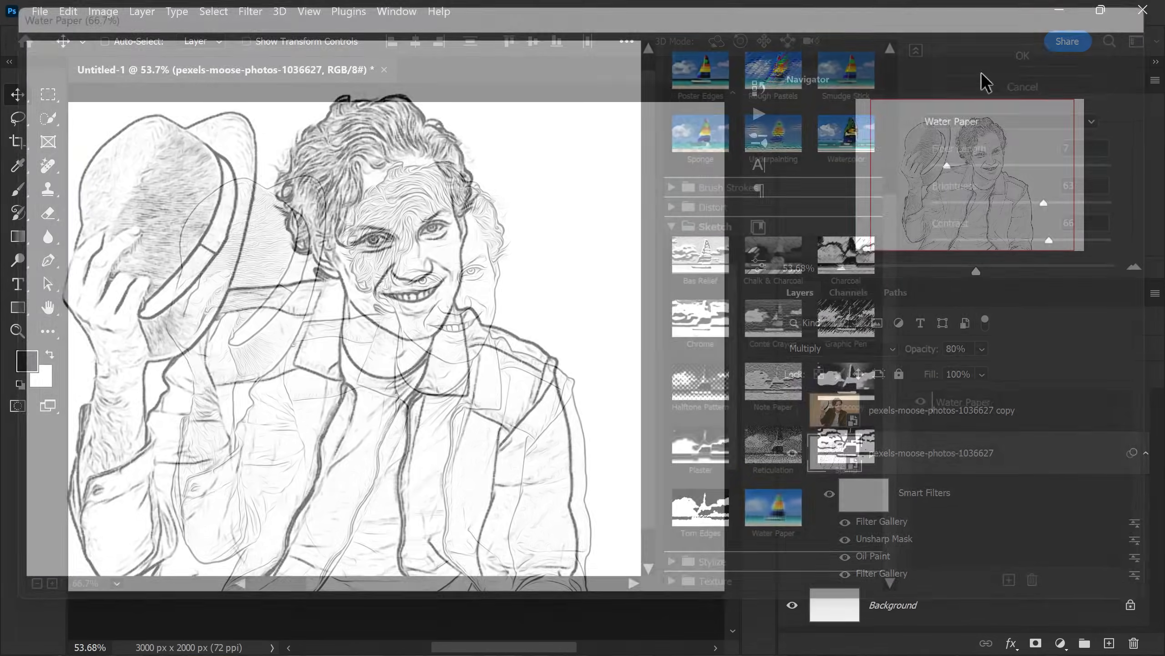
- Reduce the blending opacity of the topmost Filter Gallery smart filter to 35%
{"action": "scroll", "coordinate": [581, 304], "scroll_direction": "down", "scroll_amount": 1}
{"action": "scroll", "coordinate": [520, 317], "scroll_direction": "down", "scroll_amount": 1}
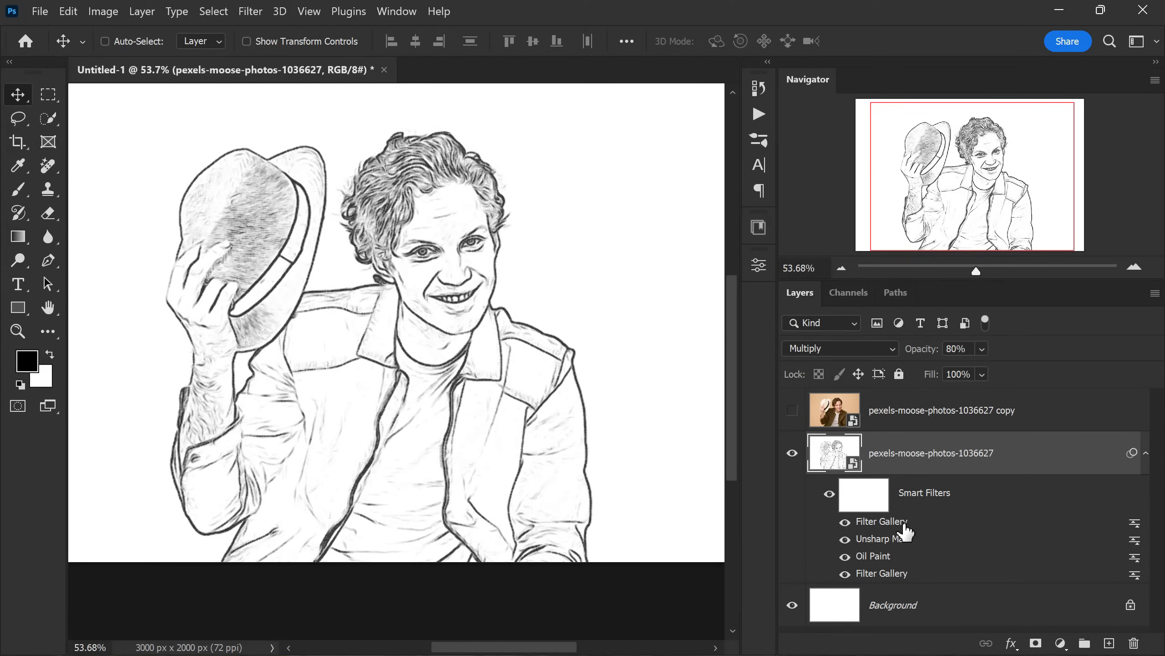
{"action": "double_click", "coordinate": [1138, 522]}
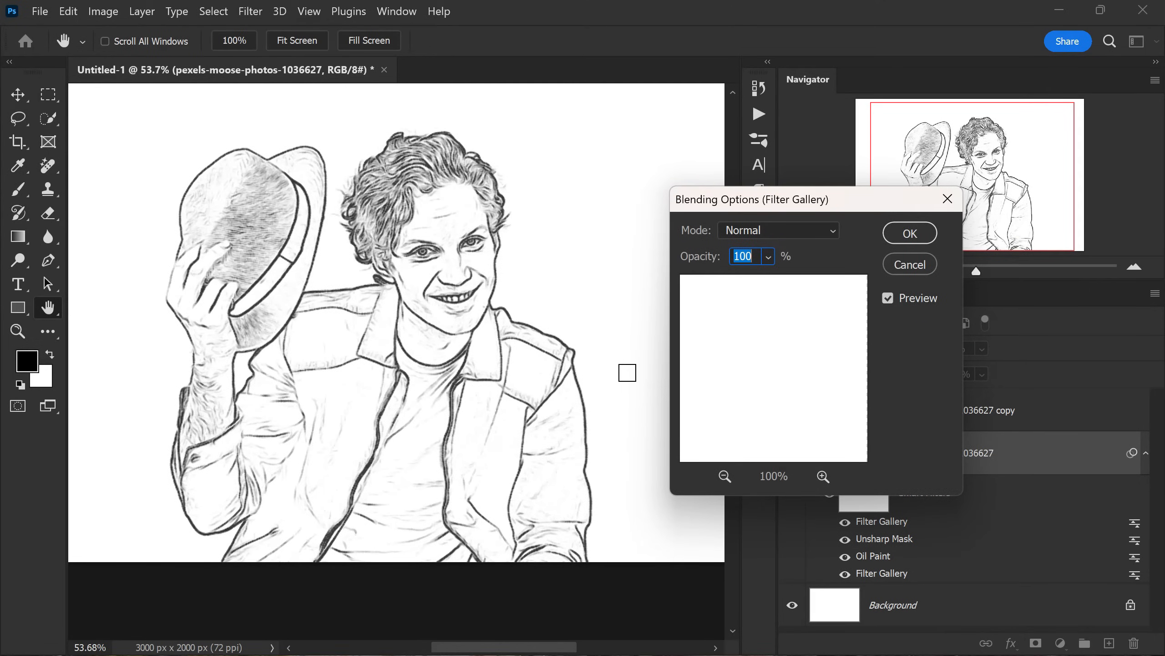
{"action": "left_click", "coordinate": [769, 257]}
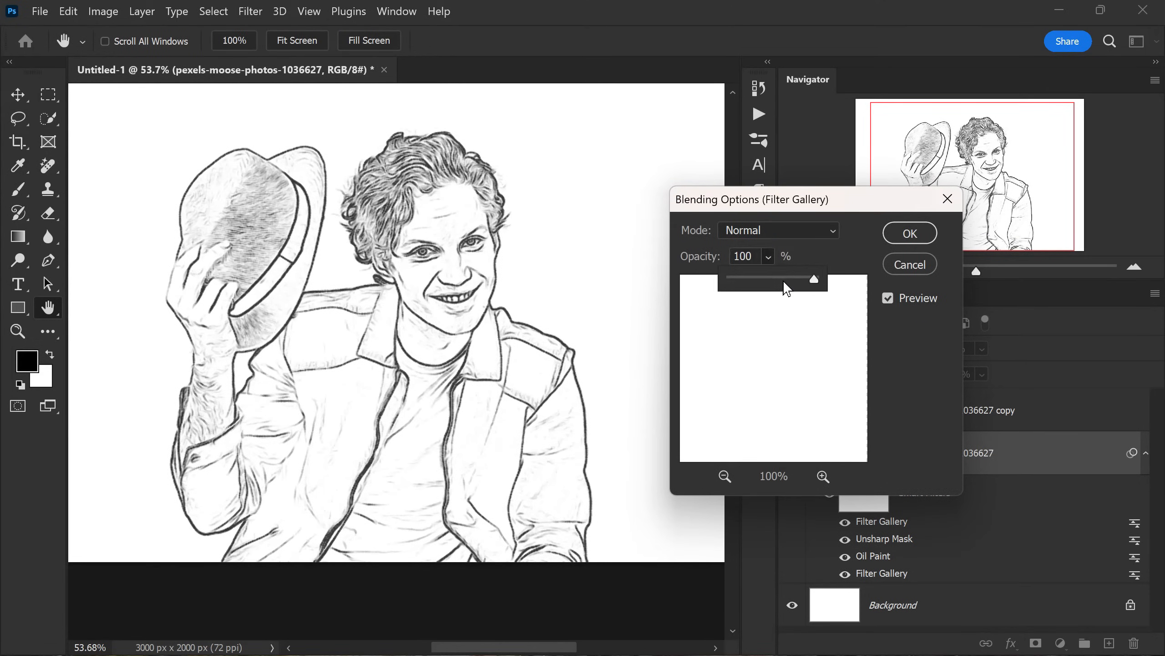
{"action": "mouse_move", "coordinate": [806, 279]}
{"action": "left_mouse_down"}
{"action": "mouse_move", "coordinate": [754, 283]}
{"action": "mouse_move", "coordinate": [764, 288]}
{"action": "left_mouse_up"}
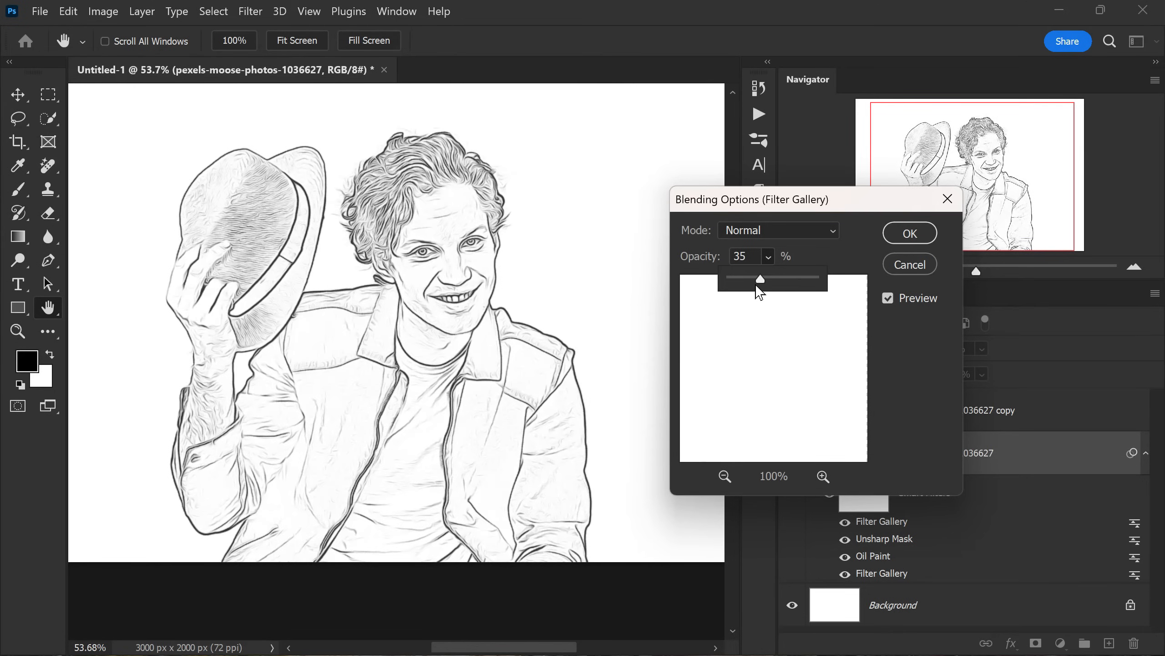
{"action": "left_click", "coordinate": [907, 232]}
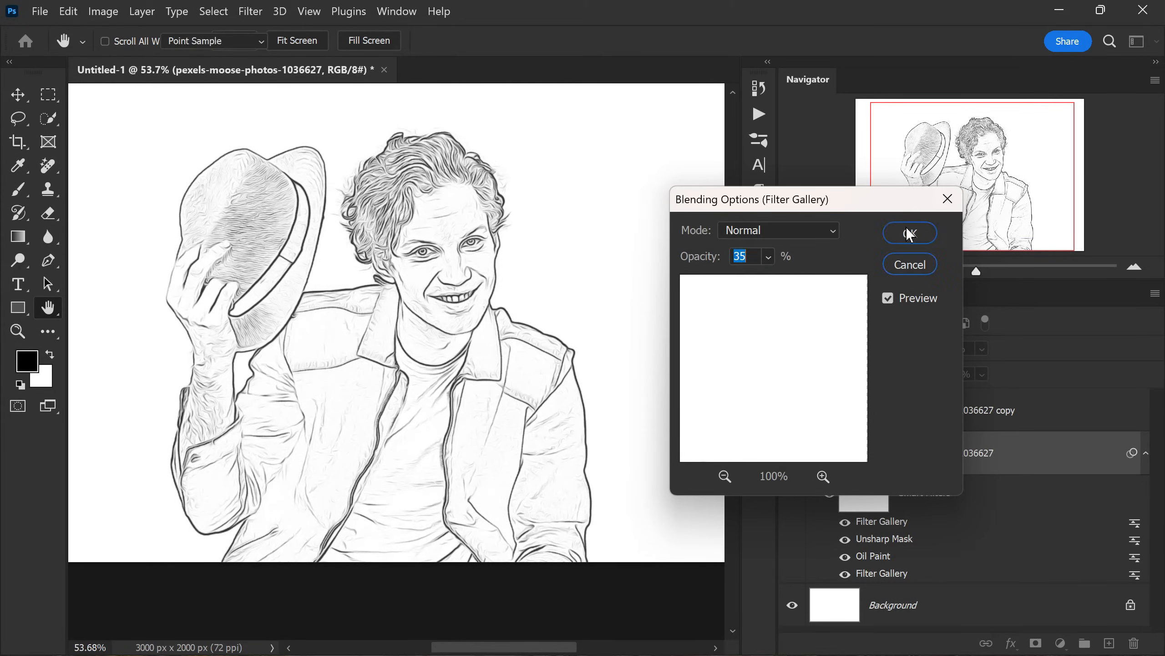
{"action": "left_click", "coordinate": [907, 232]}
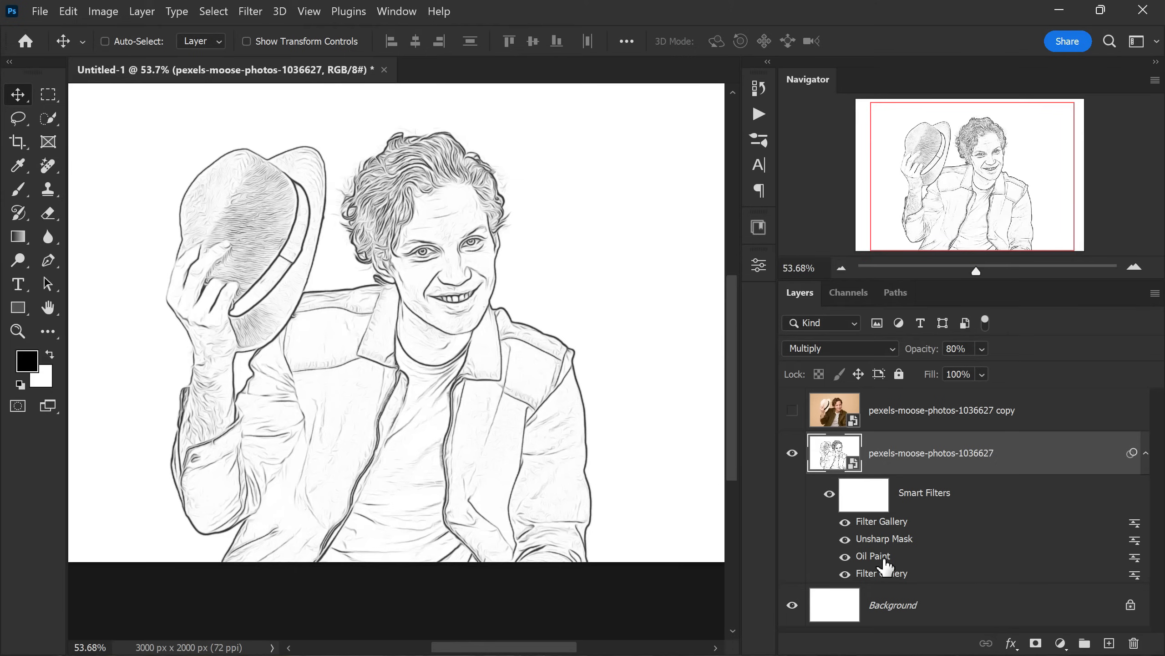
- Lower the blending opacity of the Oil Paint smart filter on the sketch layer, keeping Normal mode
{"action": "double_click", "coordinate": [1137, 570]}
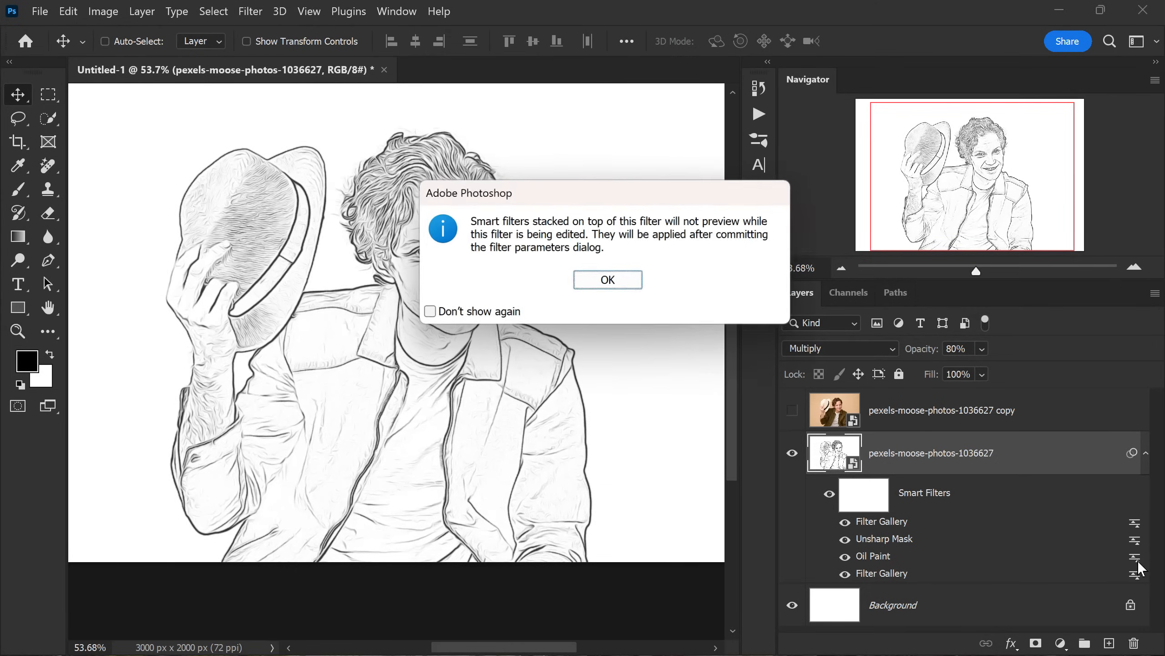
{"action": "left_click", "coordinate": [607, 281]}
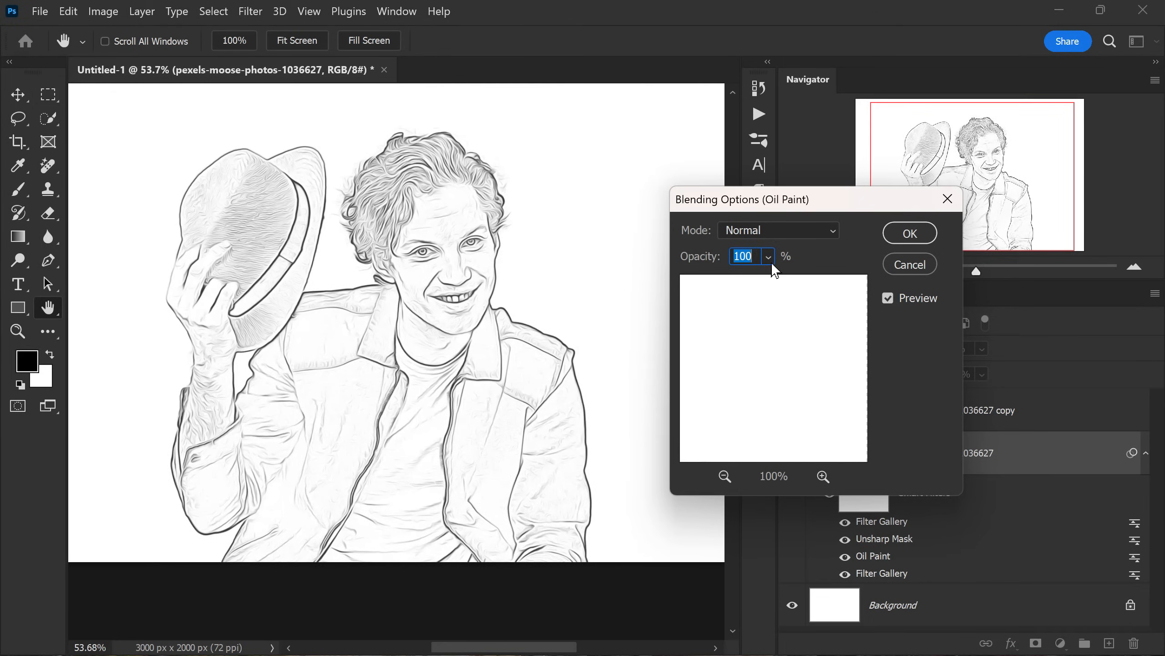
{"action": "left_click", "coordinate": [771, 262]}
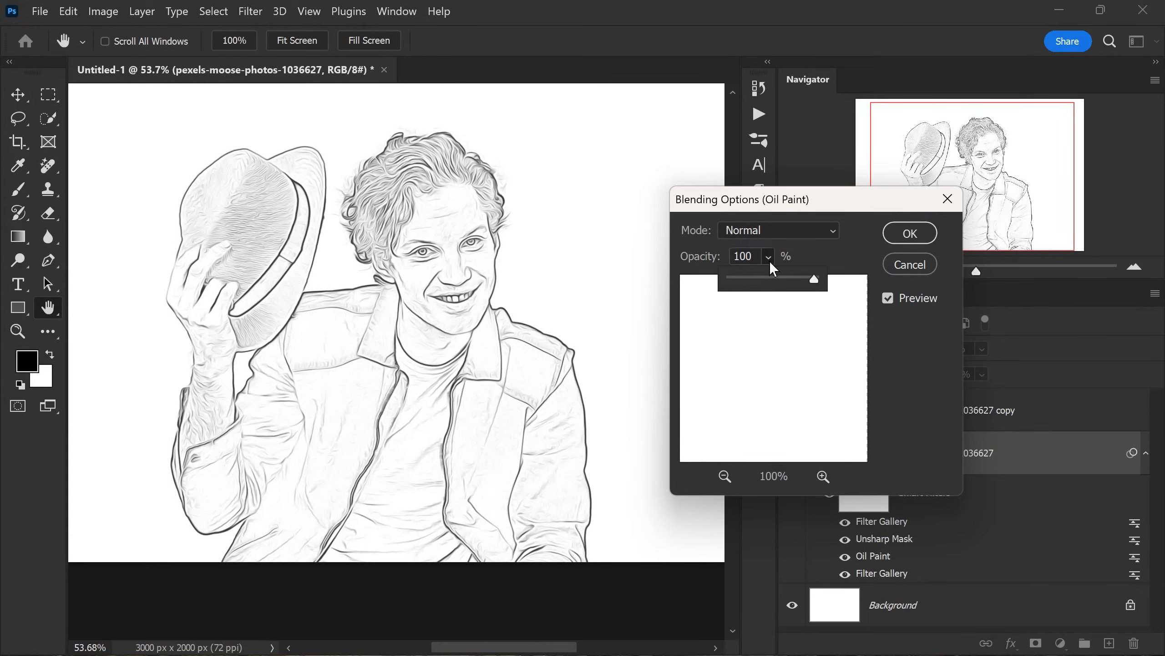
{"action": "left_click_drag", "start_coordinate": [813, 280], "coordinate": [790, 281]}
{"action": "left_click", "coordinate": [892, 232]}
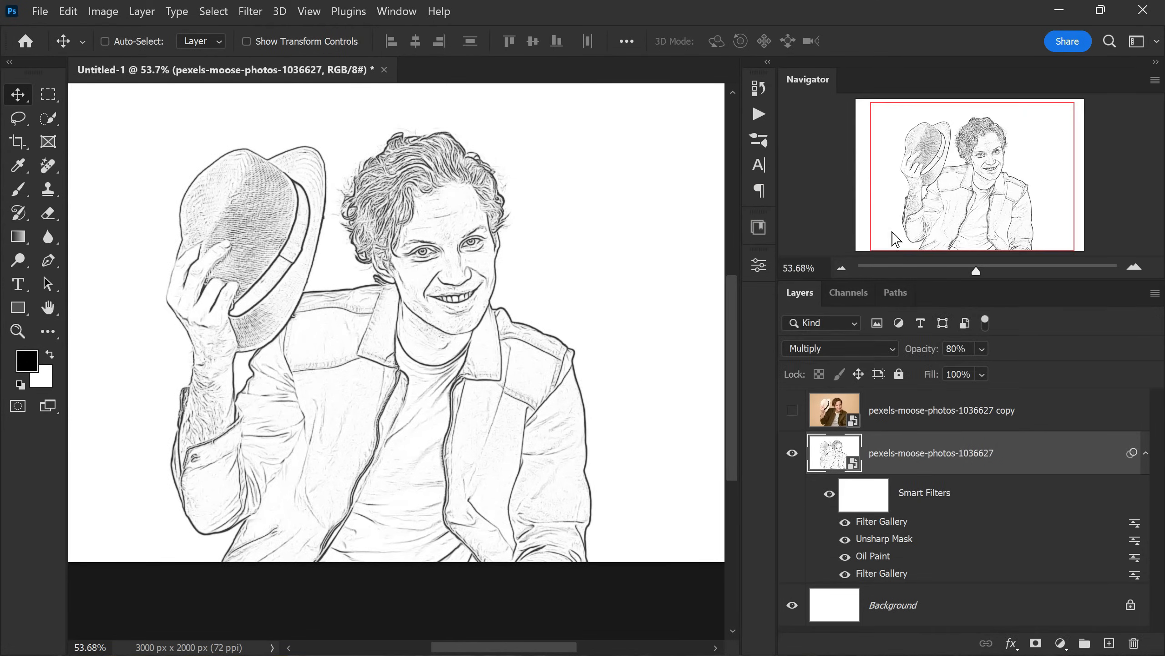
- Show the colour photo copy layer above the sketch and set its blend mode to Darken
{"action": "scroll", "coordinate": [454, 220], "scroll_direction": "up", "scroll_amount": 5}
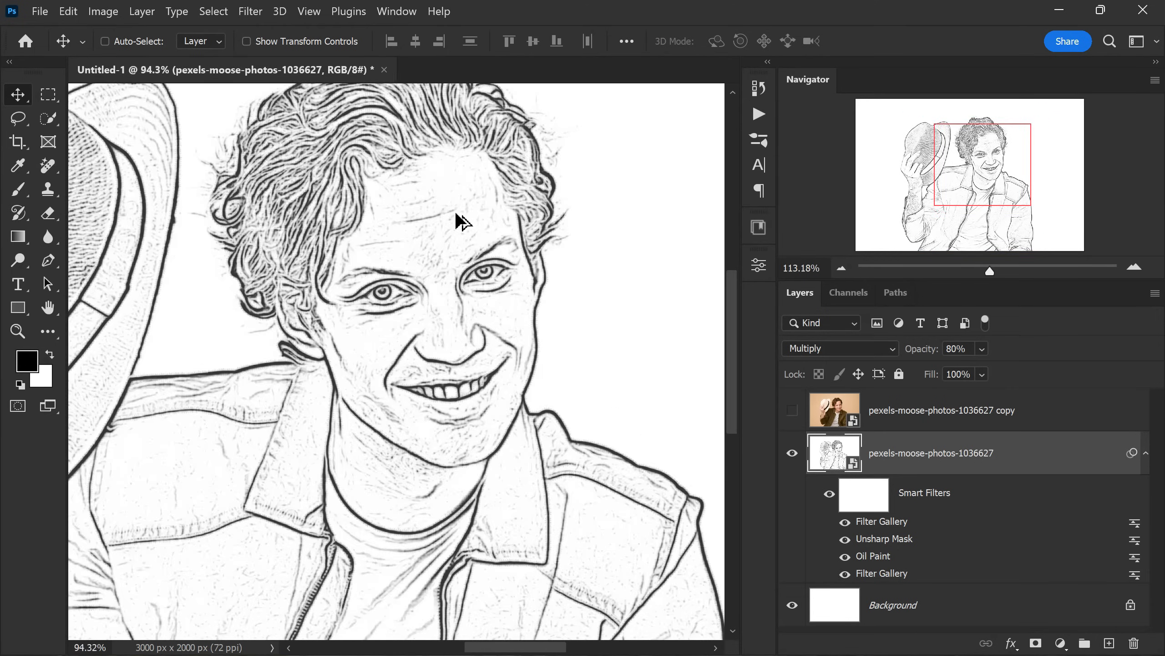
{"action": "scroll", "coordinate": [454, 221], "scroll_direction": "down", "scroll_amount": 6}
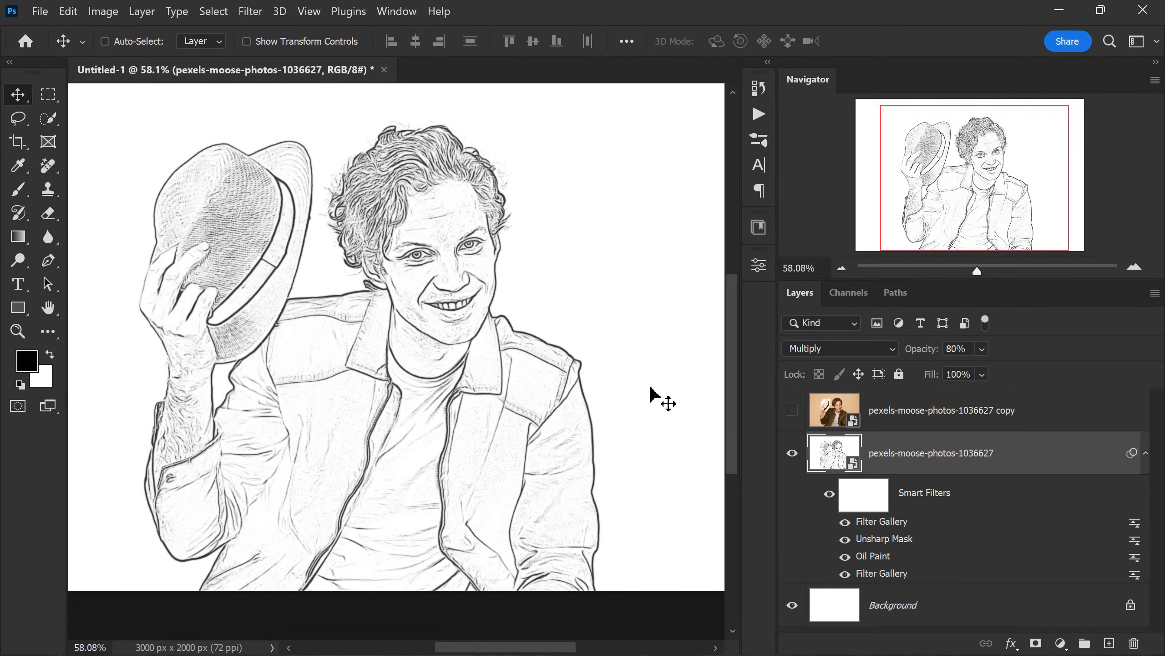
{"action": "scroll", "coordinate": [516, 306], "scroll_direction": "down", "scroll_amount": 1}
{"action": "scroll", "coordinate": [509, 302], "scroll_direction": "up", "scroll_amount": 1}
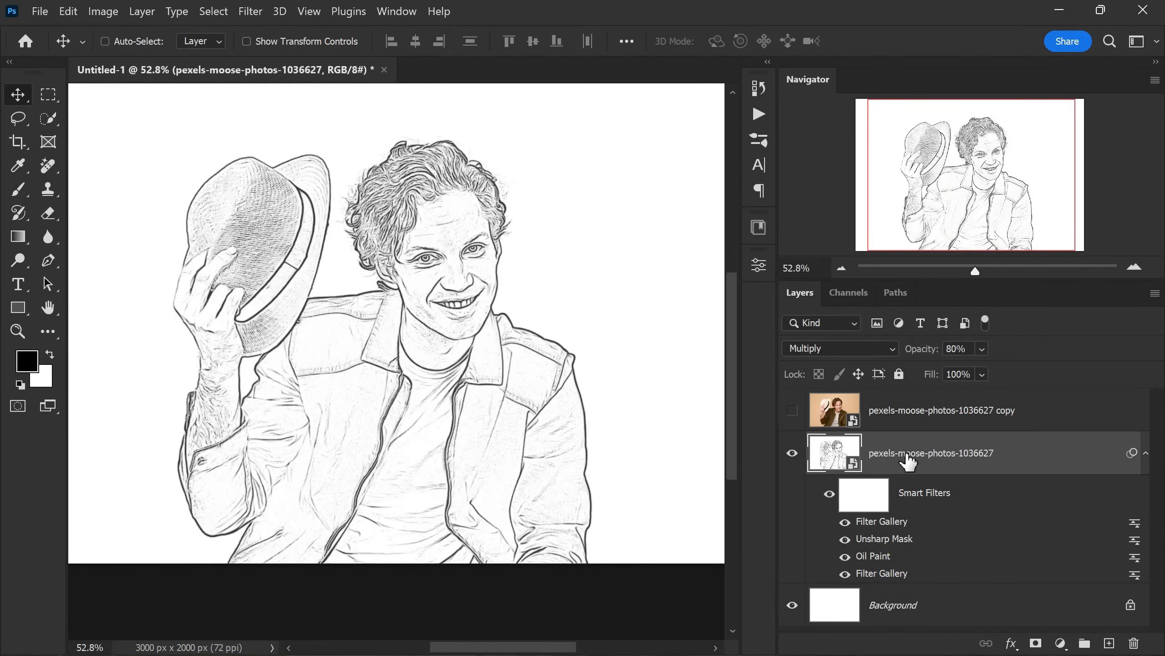
{"action": "left_click", "coordinate": [906, 415]}
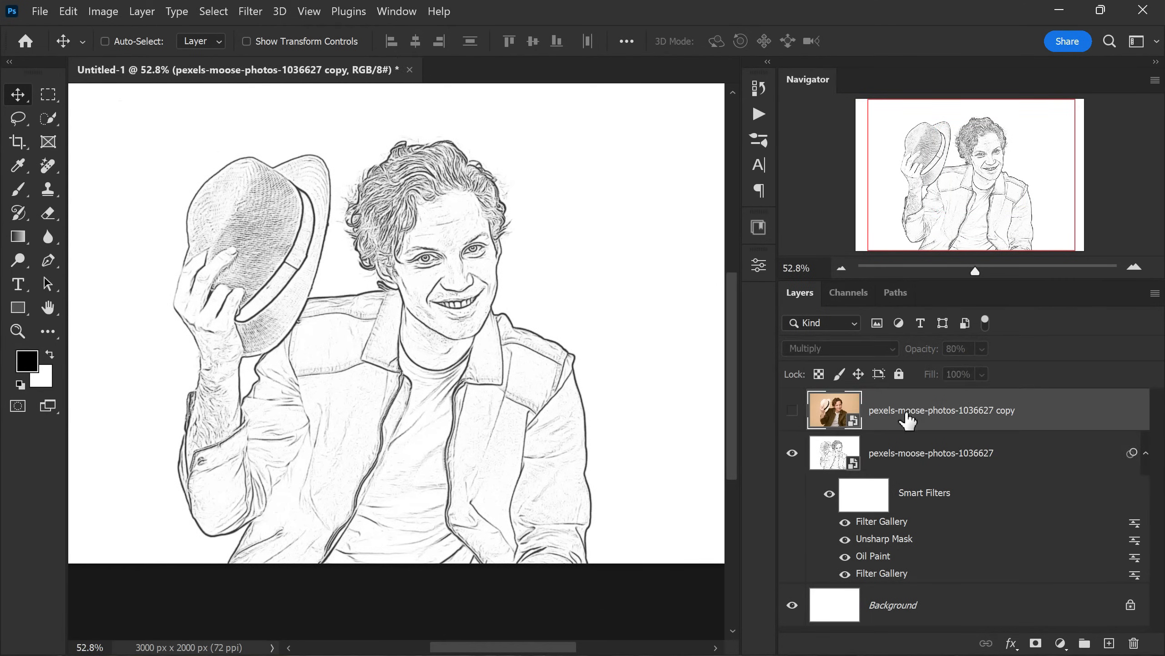
{"action": "left_click", "coordinate": [792, 410]}
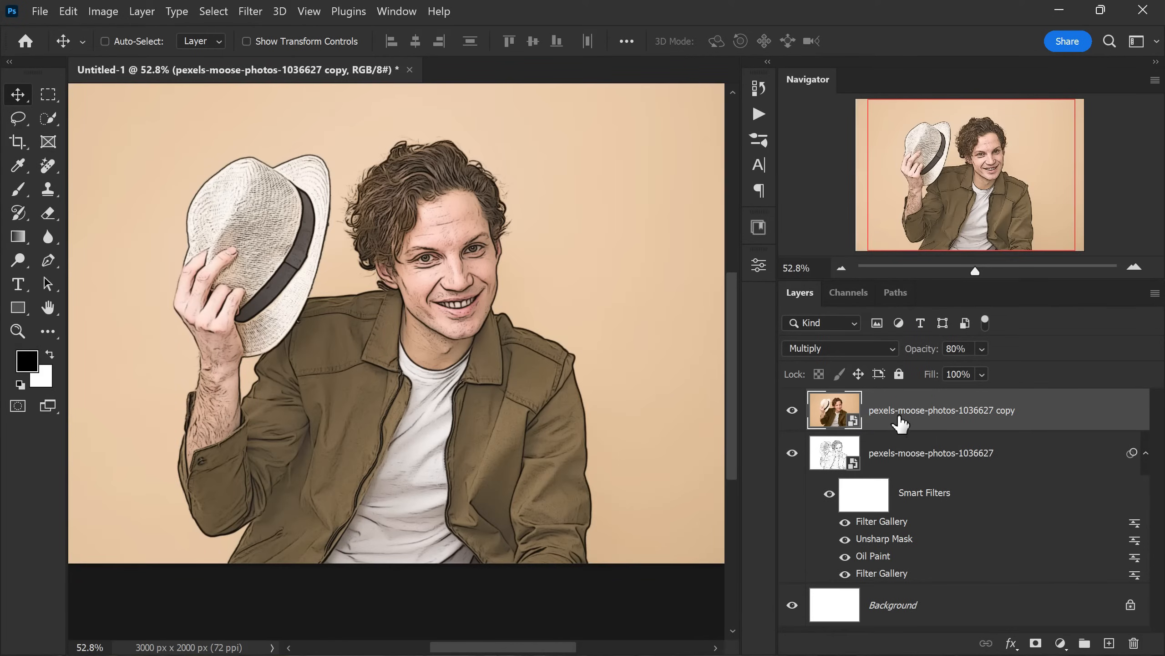
{"action": "left_click", "coordinate": [883, 345]}
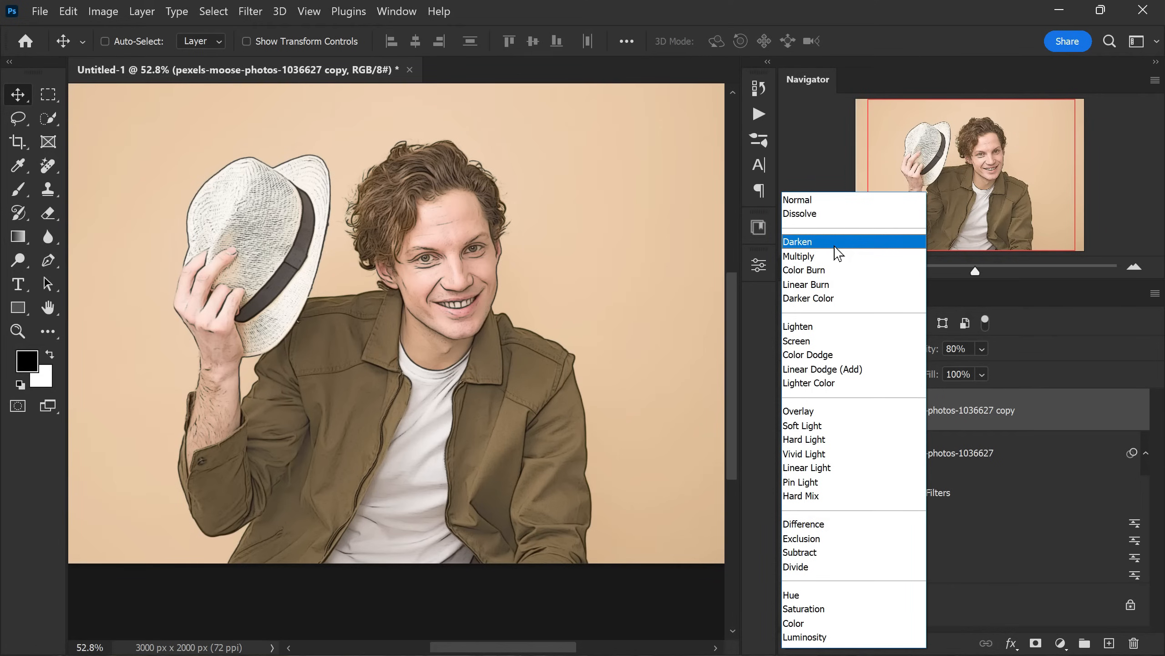
{"action": "left_click", "coordinate": [835, 246]}
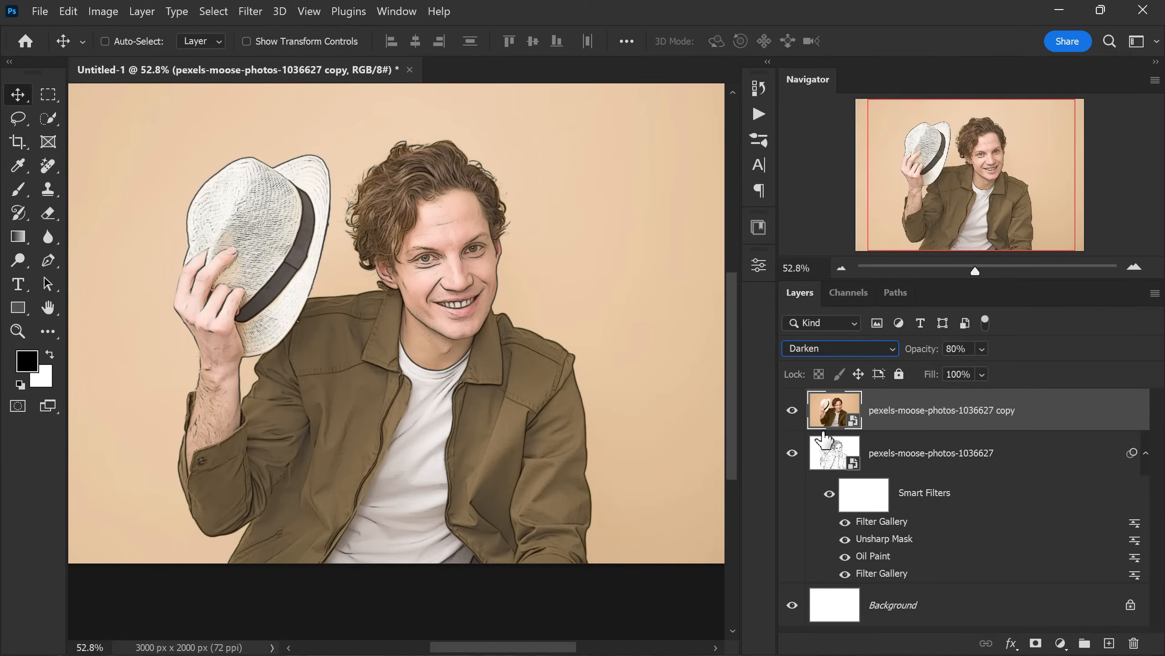
- Open the Camera Raw Filter on the colour photo copy layer and set Saturation to -100
{"action": "left_click", "coordinate": [251, 13]}
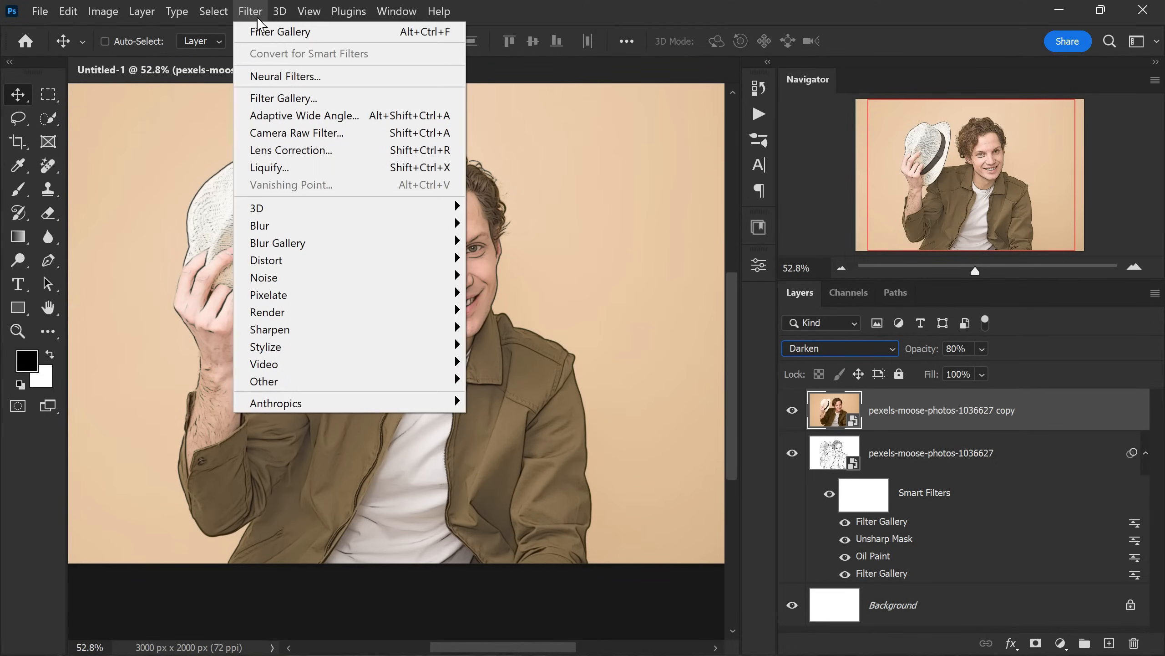
{"action": "left_click", "coordinate": [372, 134]}
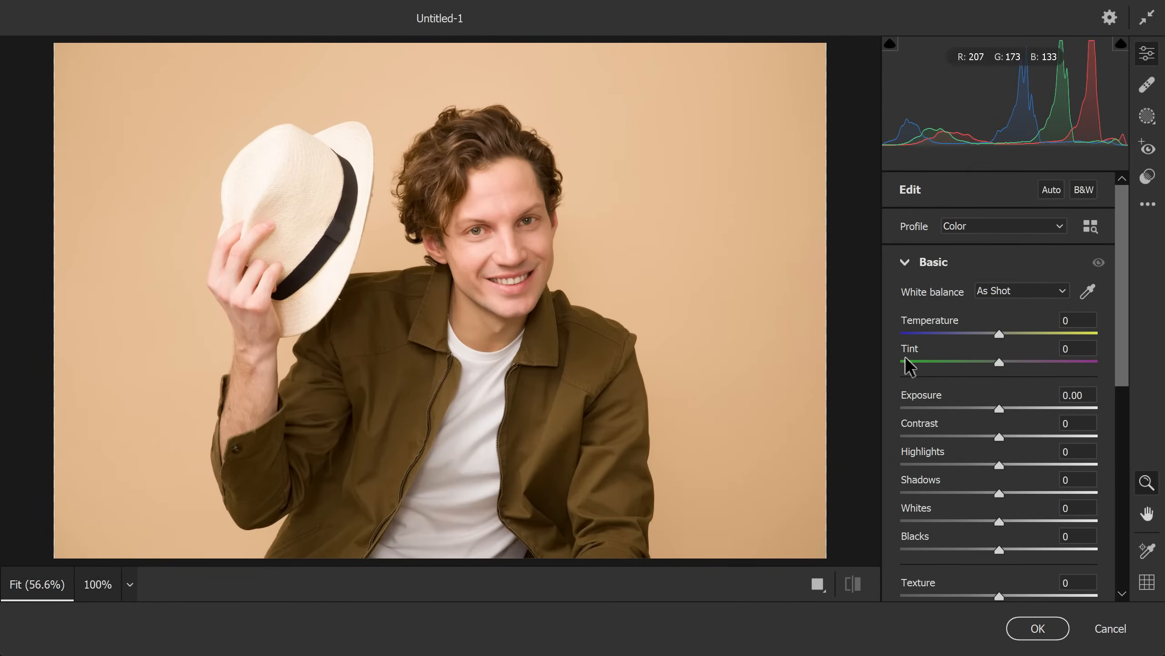
{"action": "left_click_drag", "start_coordinate": [1125, 391], "coordinate": [1141, 482]}
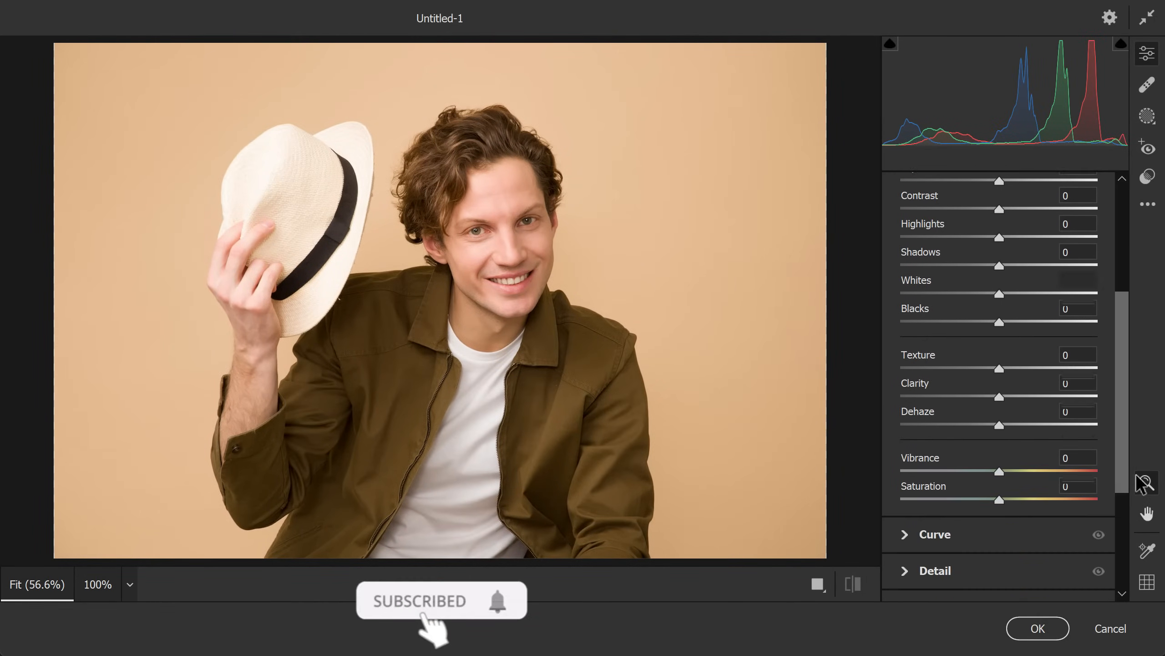
{"action": "left_click_drag", "start_coordinate": [999, 500], "coordinate": [848, 510]}
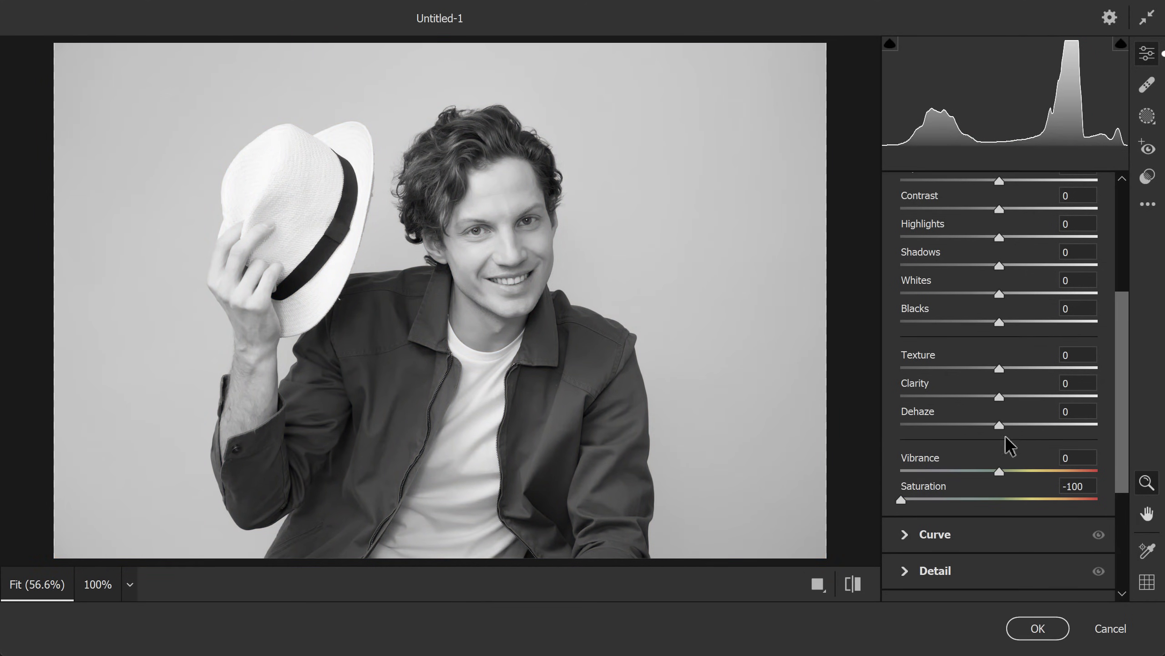
- Set Contrast to +19 and Clarity to +74, and apply the Camera Raw filter
{"action": "left_click_drag", "start_coordinate": [1121, 398], "coordinate": [1118, 346]}
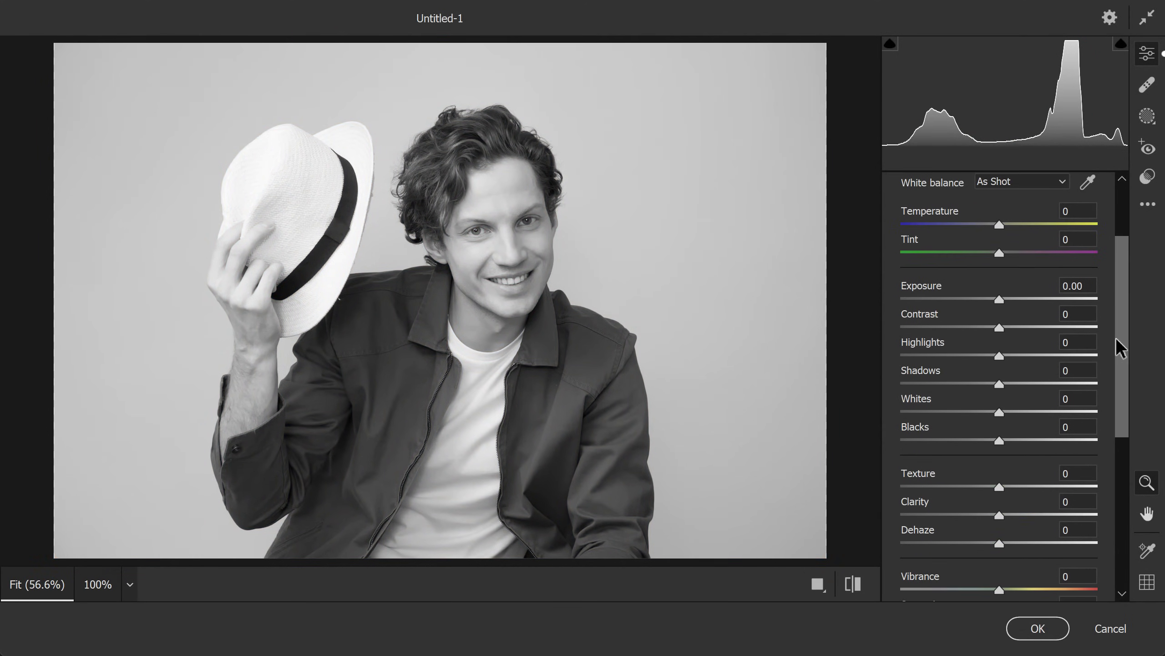
{"action": "left_click_drag", "start_coordinate": [1001, 328], "coordinate": [1021, 332]}
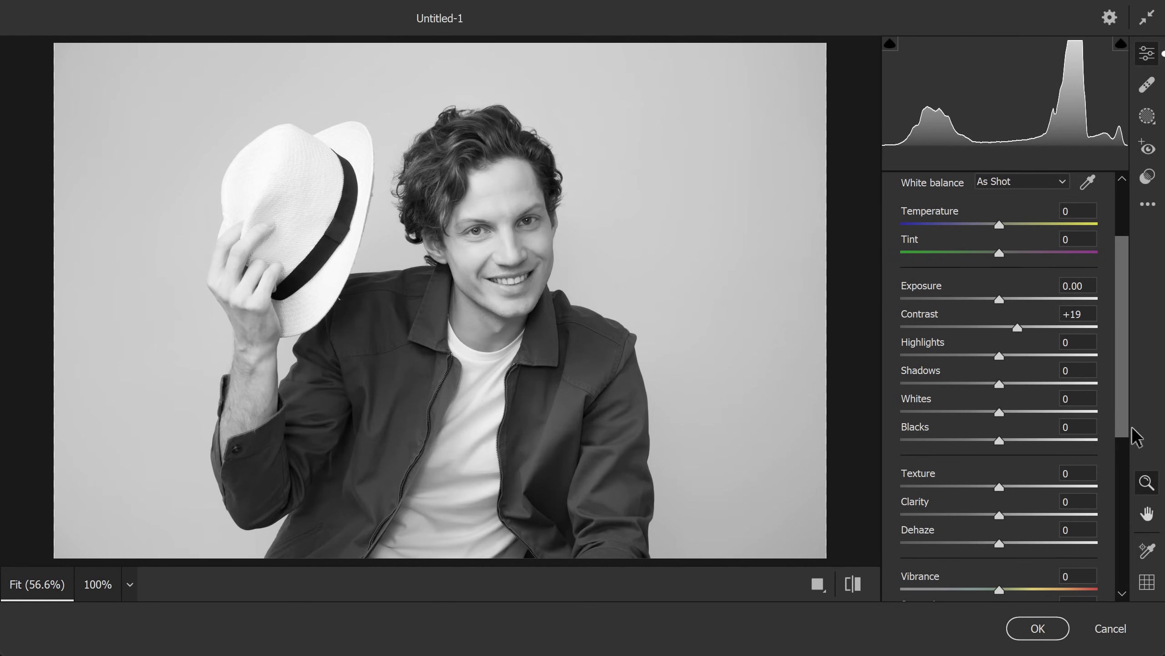
{"action": "left_click_drag", "start_coordinate": [1126, 432], "coordinate": [1124, 464]}
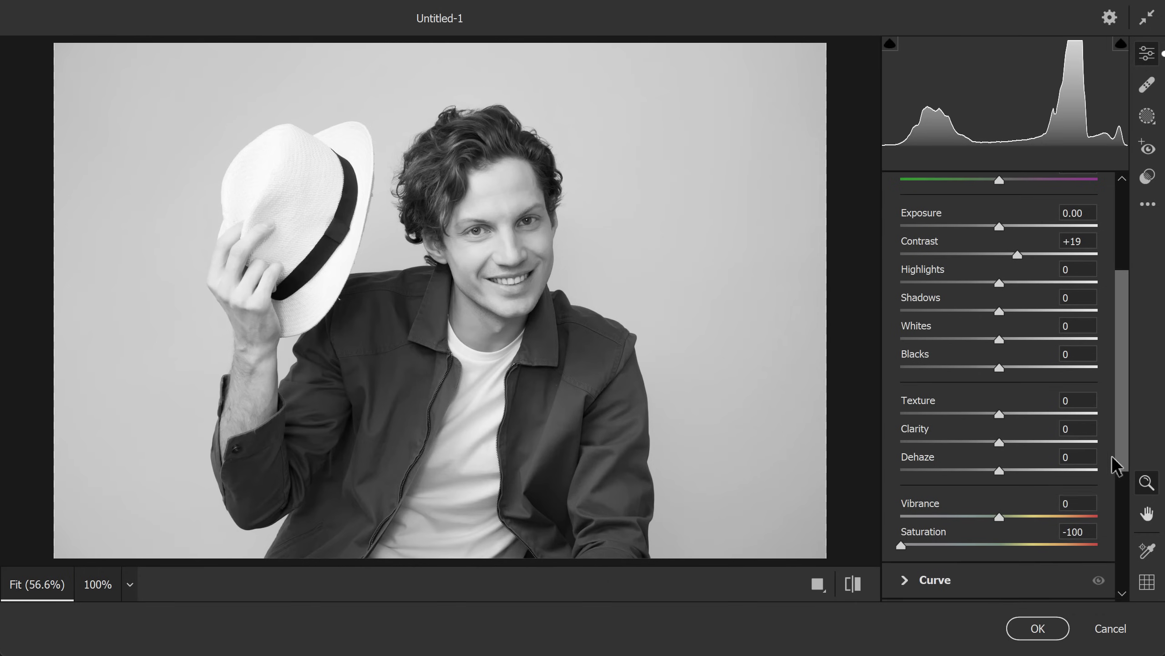
{"action": "left_click_drag", "start_coordinate": [1005, 445], "coordinate": [1044, 440]}
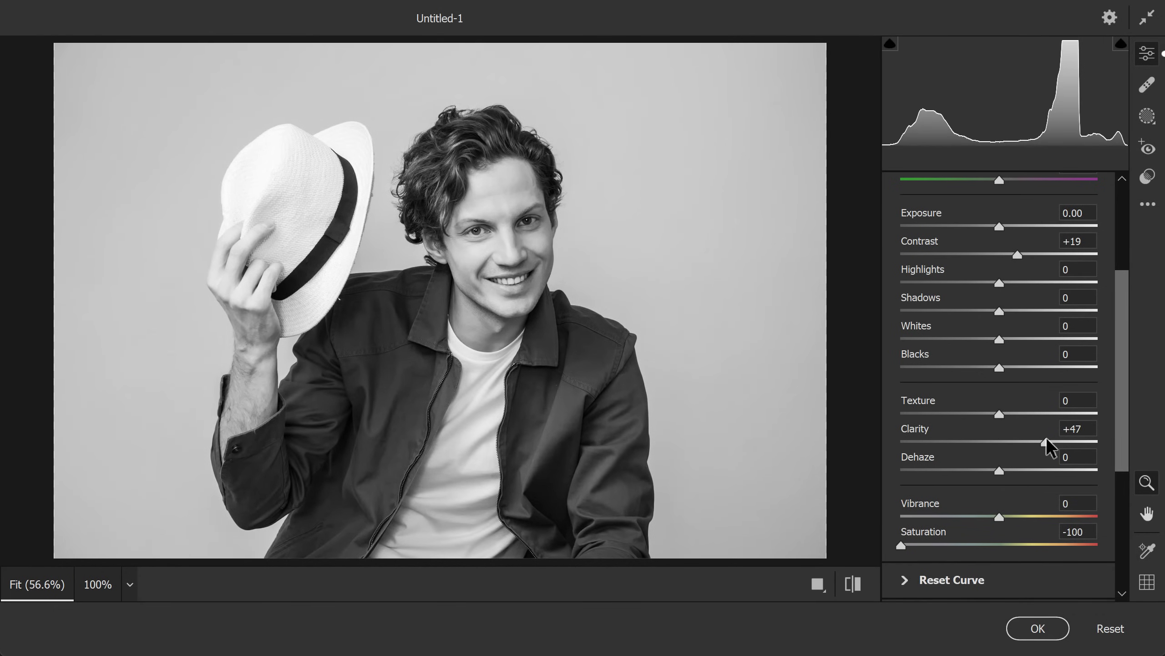
{"action": "left_click_drag", "start_coordinate": [1047, 441], "coordinate": [1073, 445]}
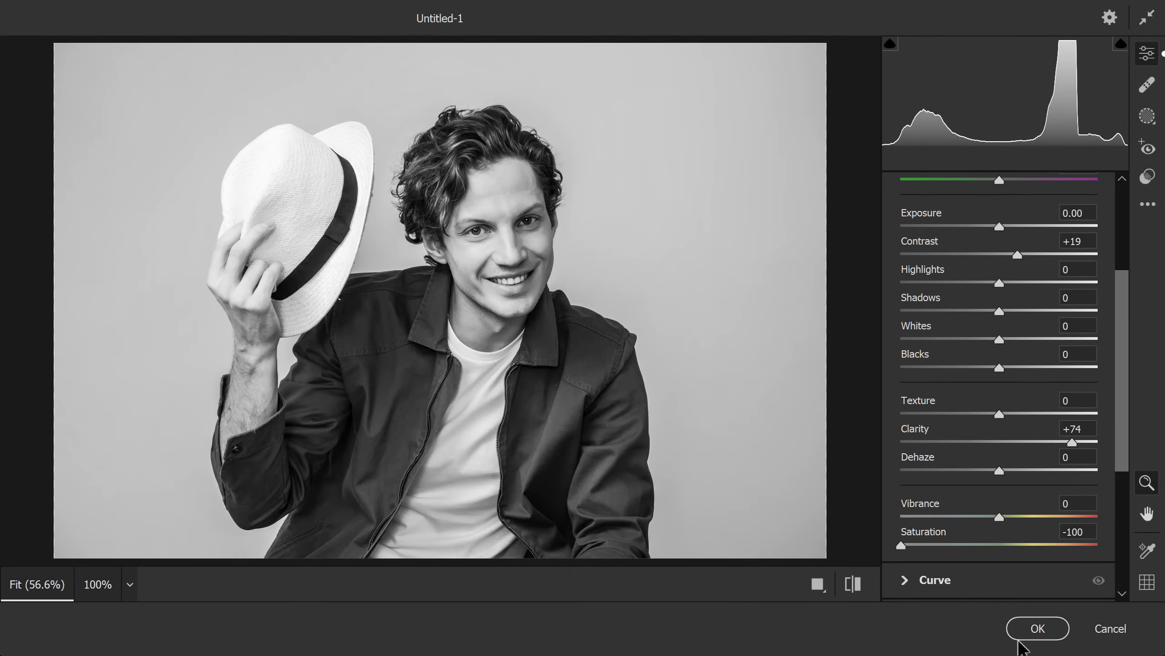
{"action": "left_click", "coordinate": [1032, 629]}
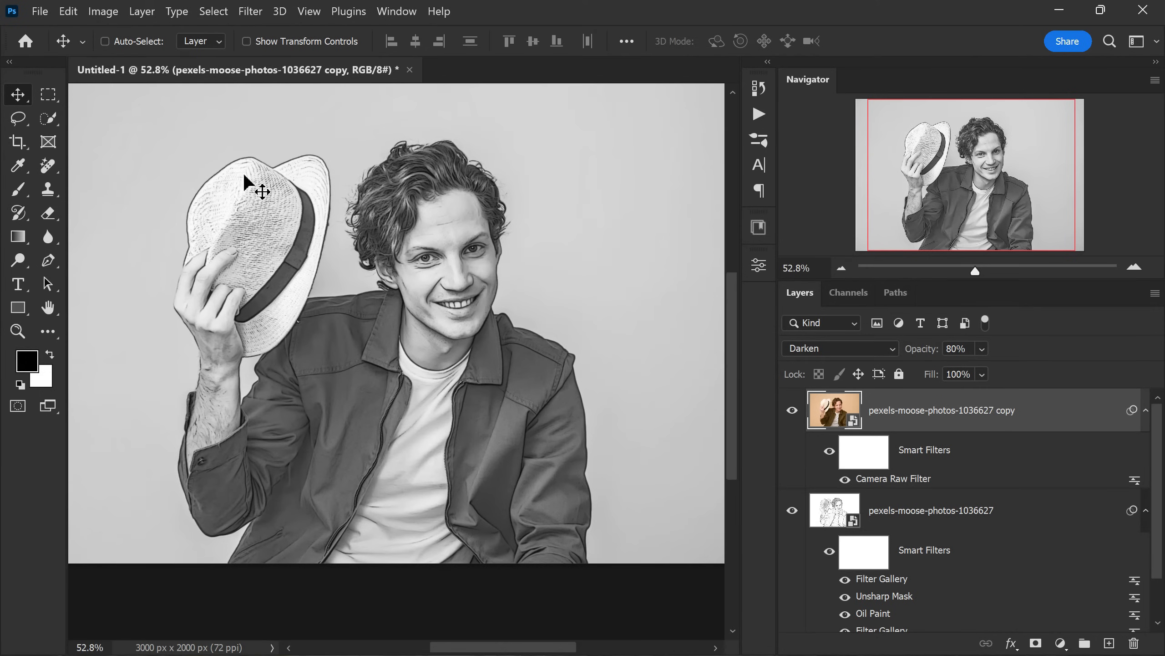
- Open the Filter Gallery on the photo copy layer and switch the effect from Water Paper to Watercolor
{"action": "left_click", "coordinate": [250, 17]}
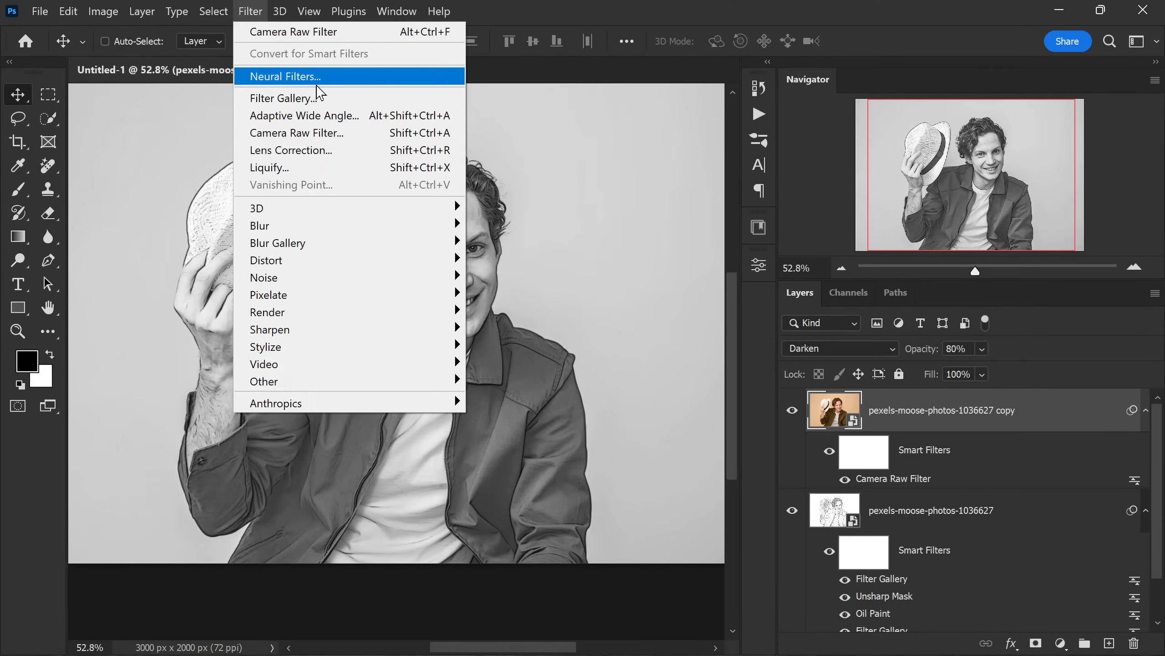
{"action": "left_click", "coordinate": [335, 97]}
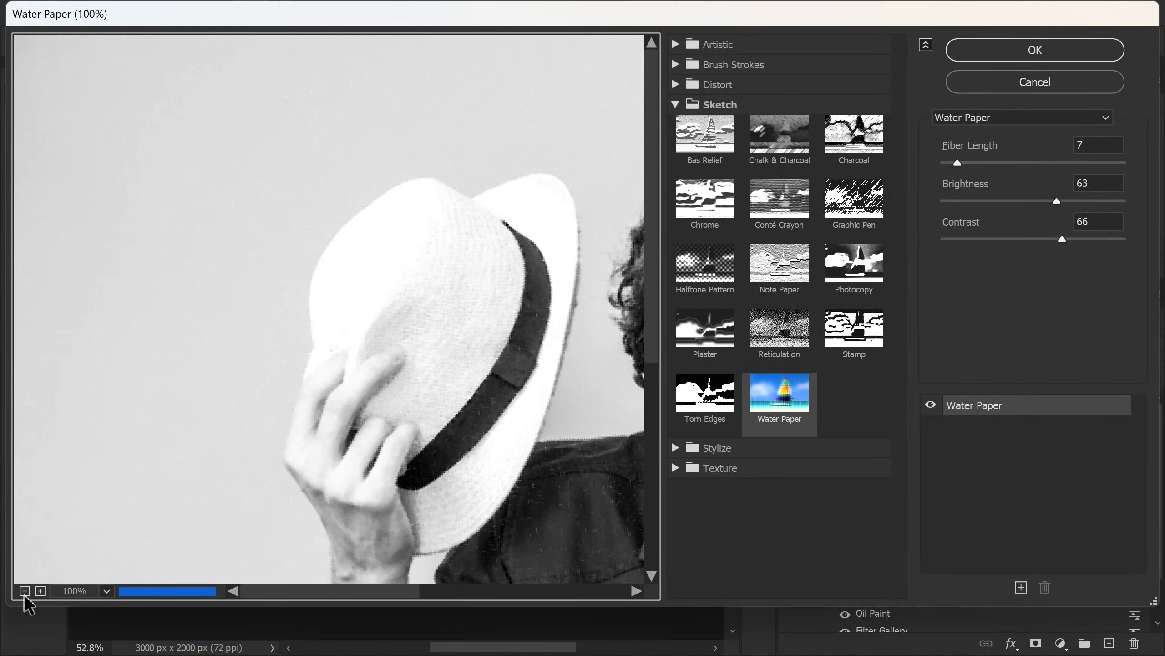
{"action": "left_click", "coordinate": [24, 595]}
{"action": "left_click", "coordinate": [24, 594]}
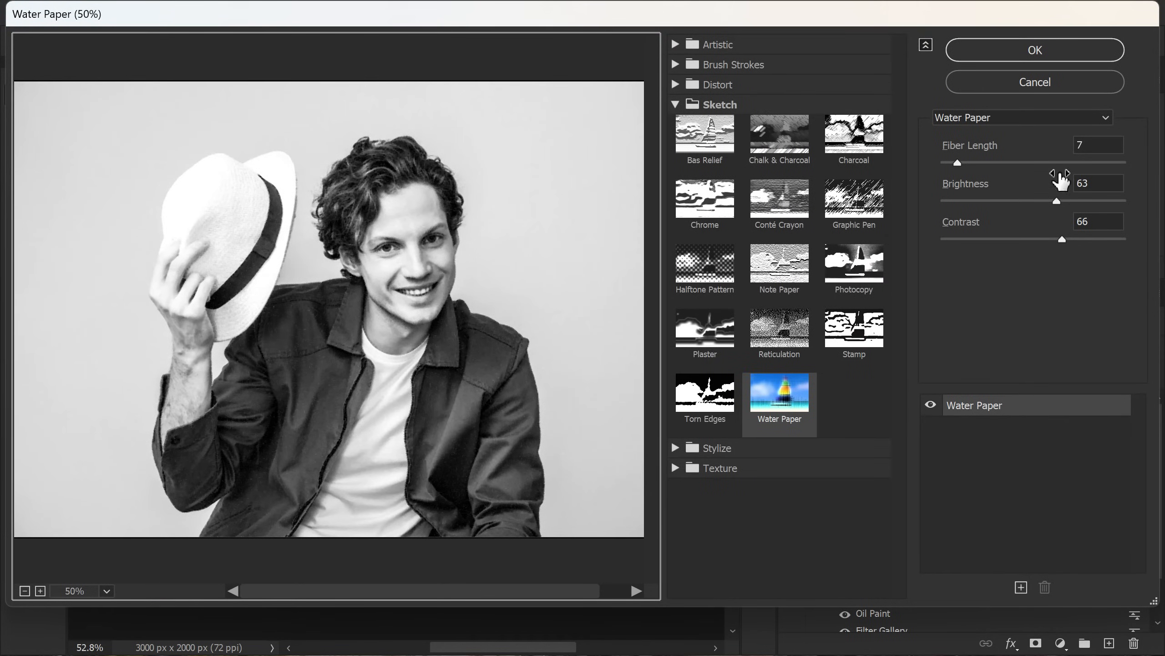
{"action": "left_click", "coordinate": [1032, 120]}
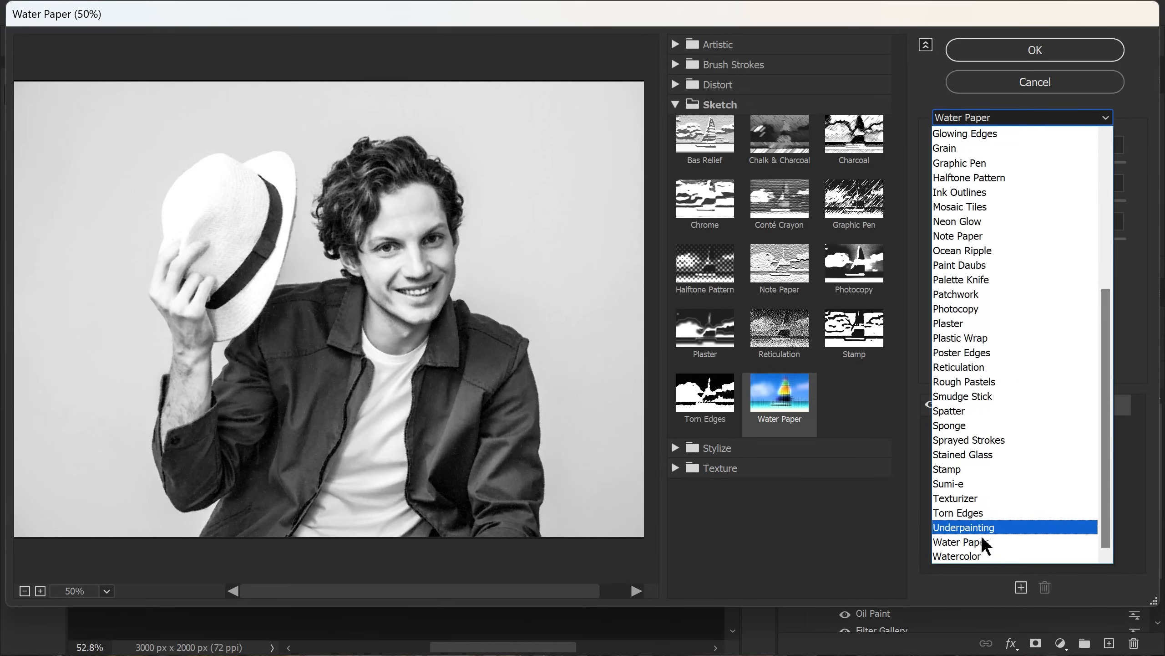
{"action": "left_click", "coordinate": [980, 555]}
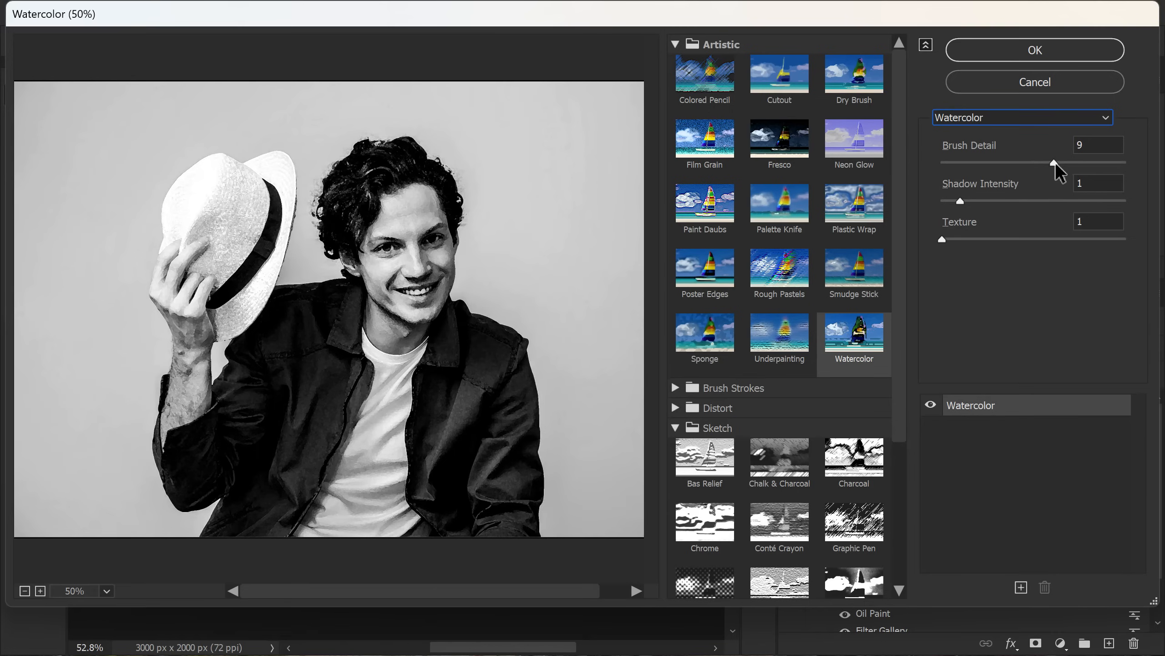
- Add a Colored Pencil effect above Watercolor with pencil width 8, stroke pressure 2 and paper brightness 50
{"action": "key", "text": "alt"}
{"action": "left_click", "coordinate": [1022, 590]}
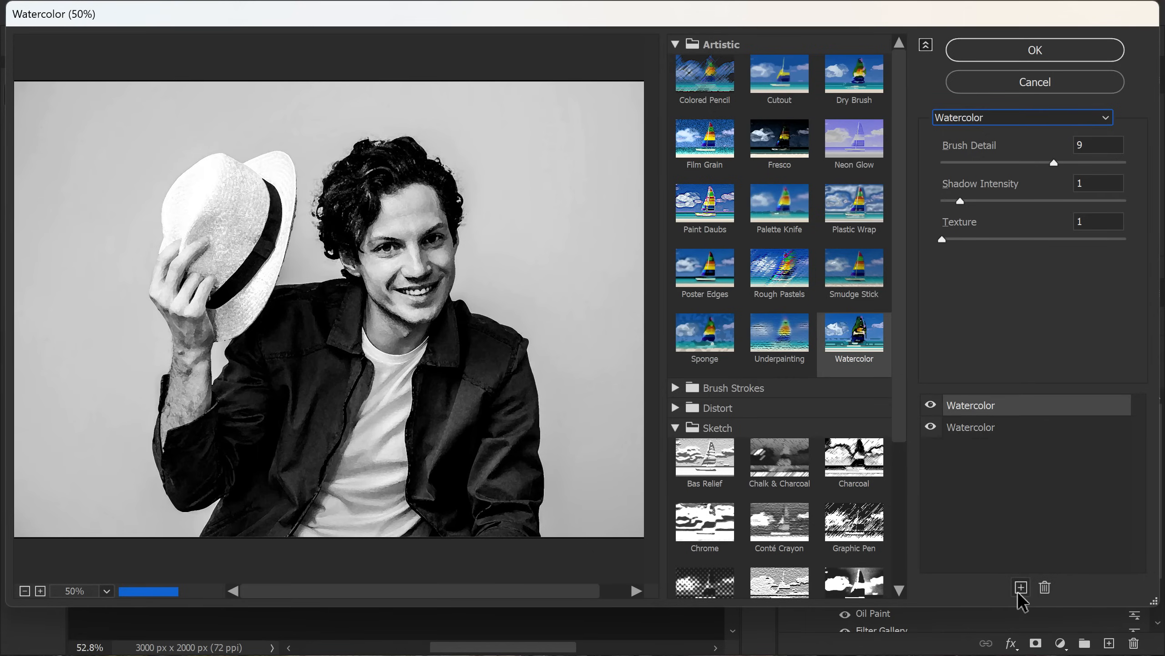
{"action": "left_click", "coordinate": [979, 121]}
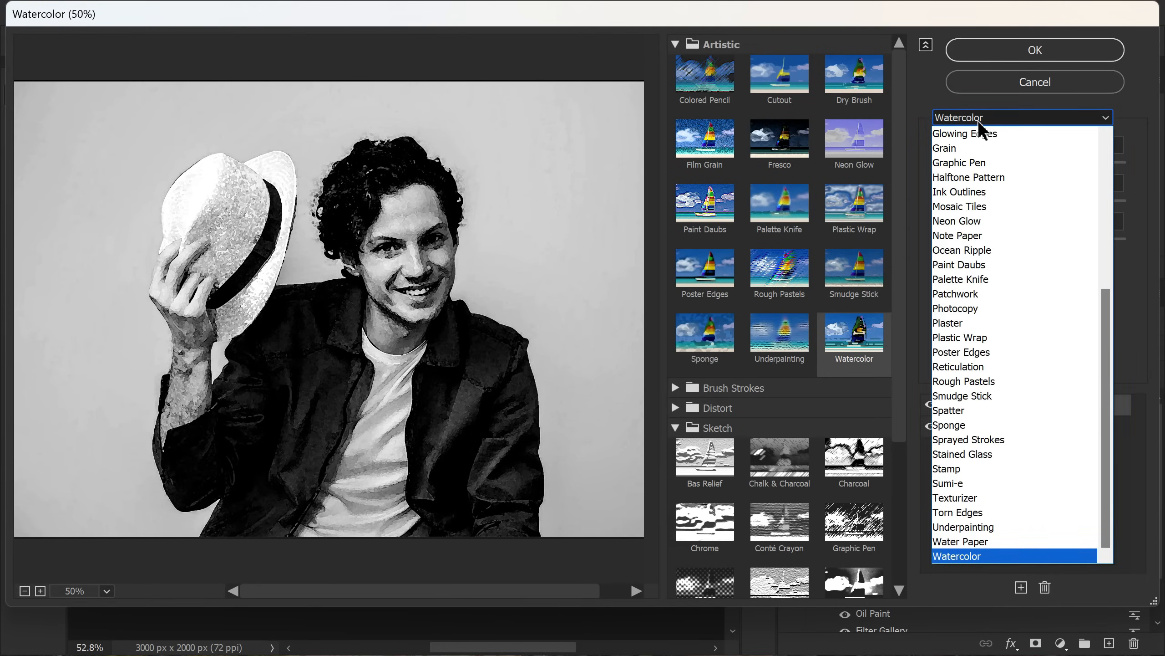
{"action": "scroll", "coordinate": [983, 192], "scroll_direction": "up", "scroll_amount": 1}
{"action": "scroll", "coordinate": [983, 193], "scroll_direction": "up", "scroll_amount": 3}
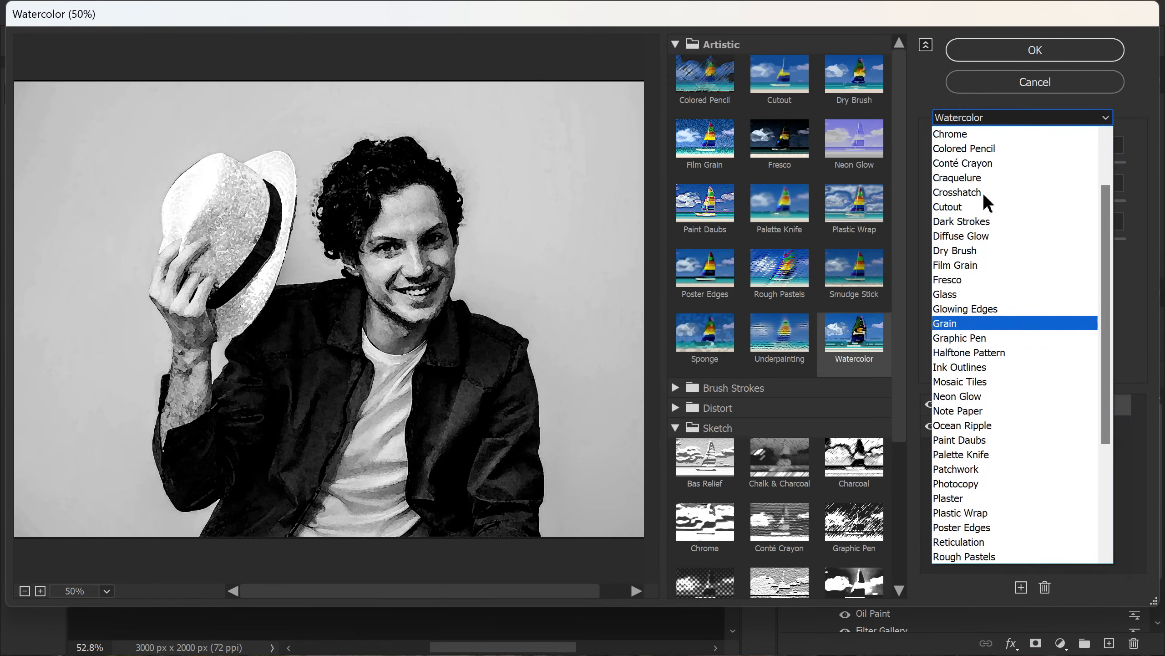
{"action": "left_click", "coordinate": [984, 148]}
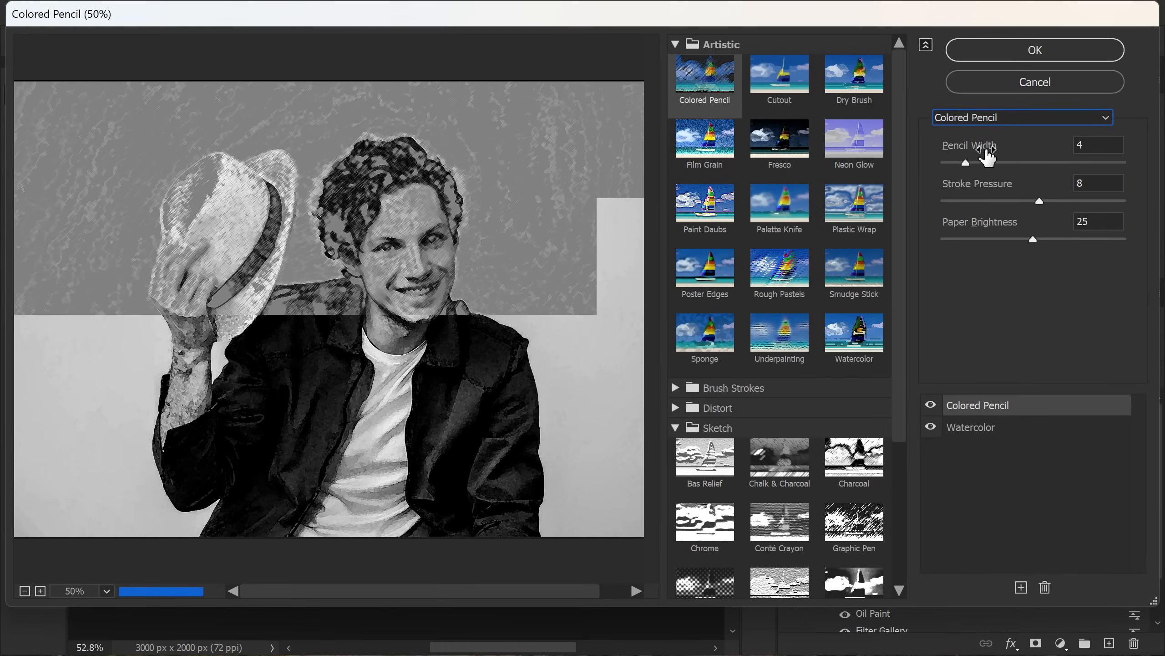
{"action": "left_click_drag", "start_coordinate": [1033, 240], "coordinate": [1149, 254]}
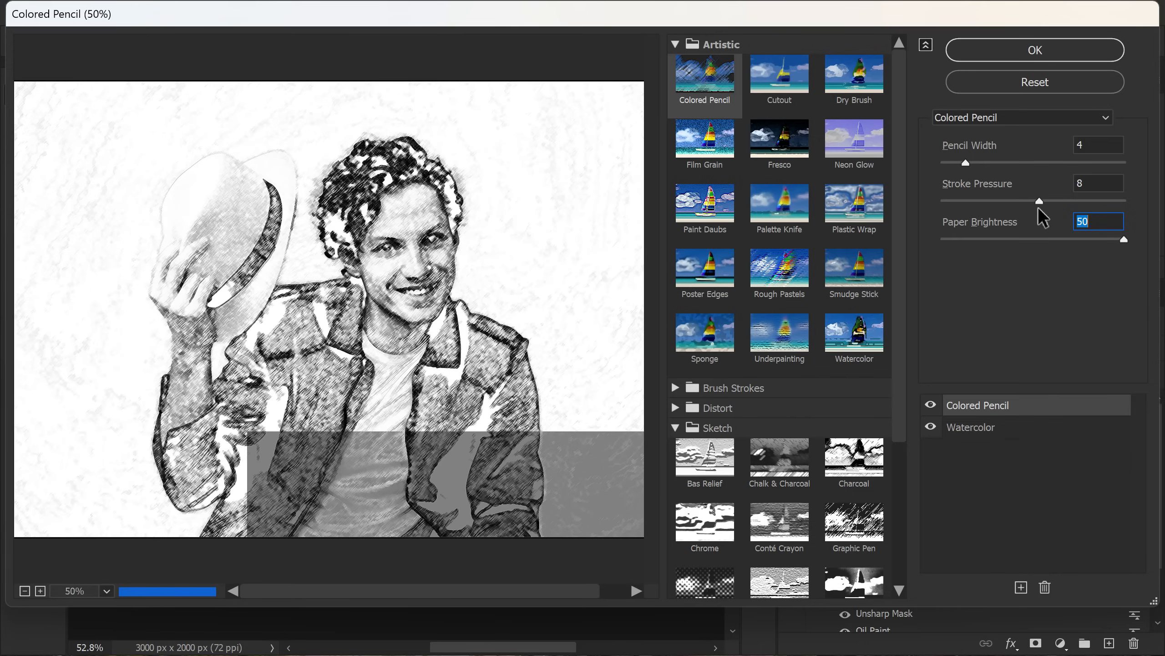
{"action": "left_click_drag", "start_coordinate": [1044, 201], "coordinate": [968, 216]}
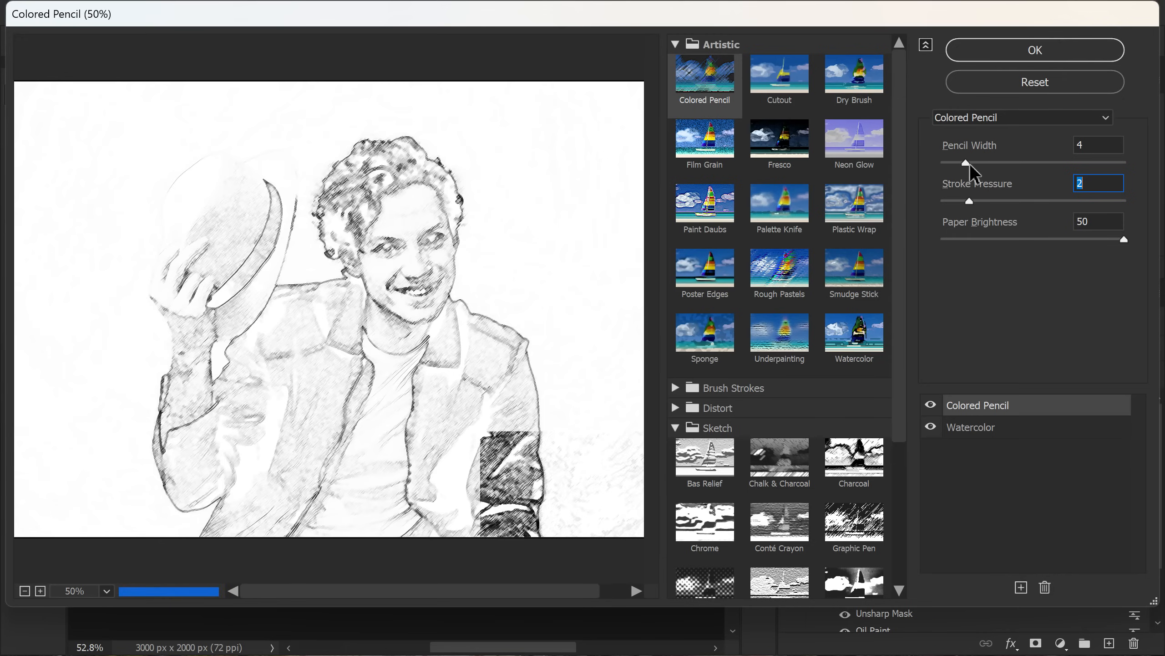
{"action": "left_click_drag", "start_coordinate": [967, 162], "coordinate": [999, 161]}
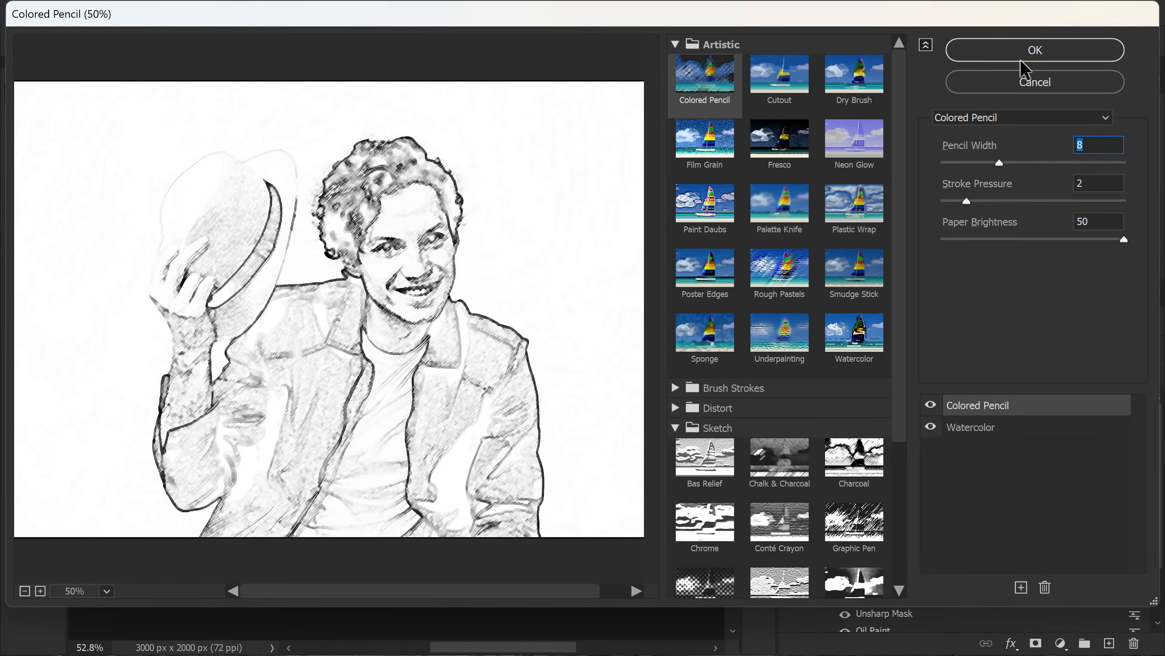
- Add a Sprayed Strokes effect on top with stroke length 20 and spray radius 5, and apply the gallery
{"action": "left_click", "coordinate": [1020, 588]}
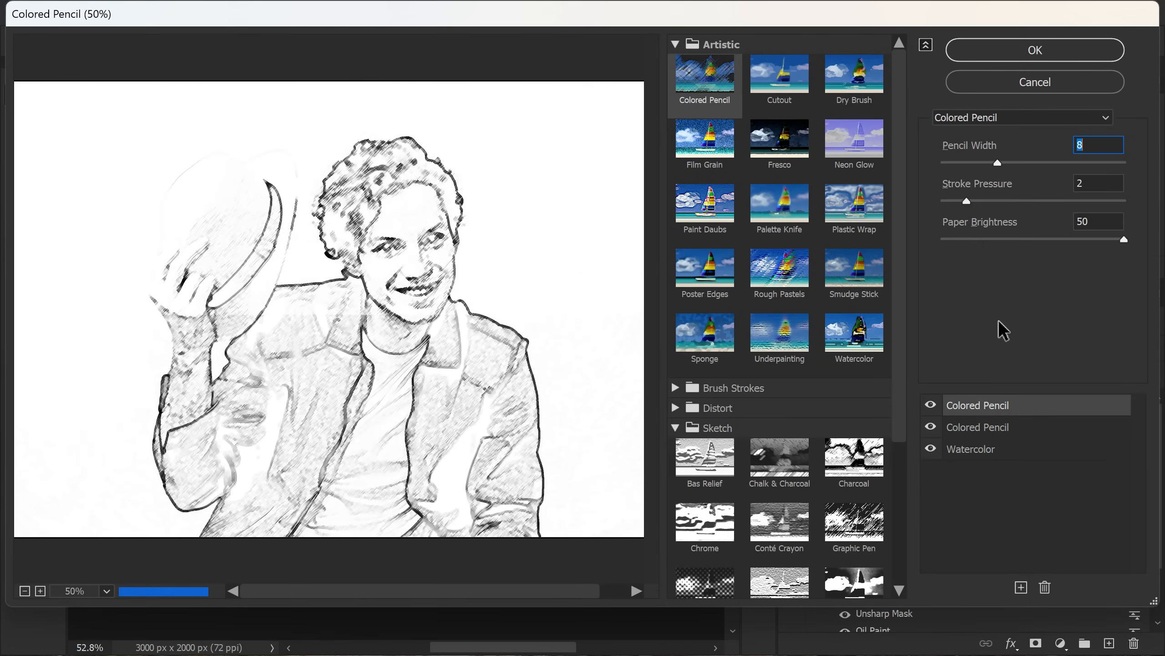
{"action": "left_click", "coordinate": [982, 117]}
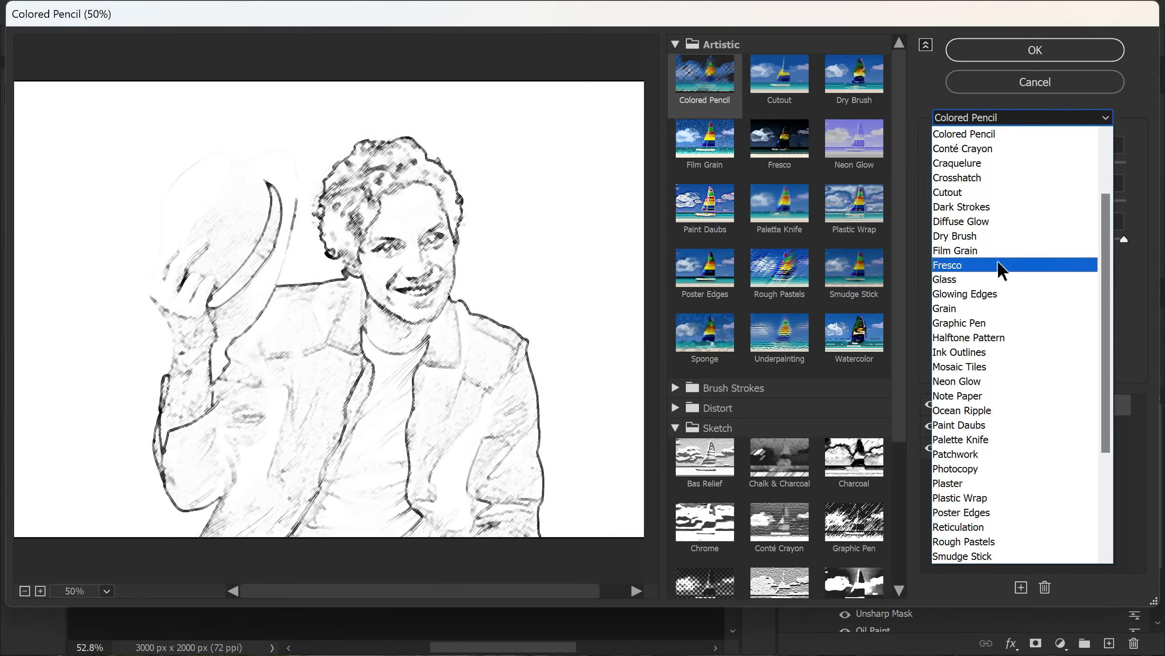
{"action": "scroll", "coordinate": [1041, 423], "scroll_direction": "down", "scroll_amount": 1}
{"action": "scroll", "coordinate": [1039, 413], "scroll_direction": "down", "scroll_amount": 2}
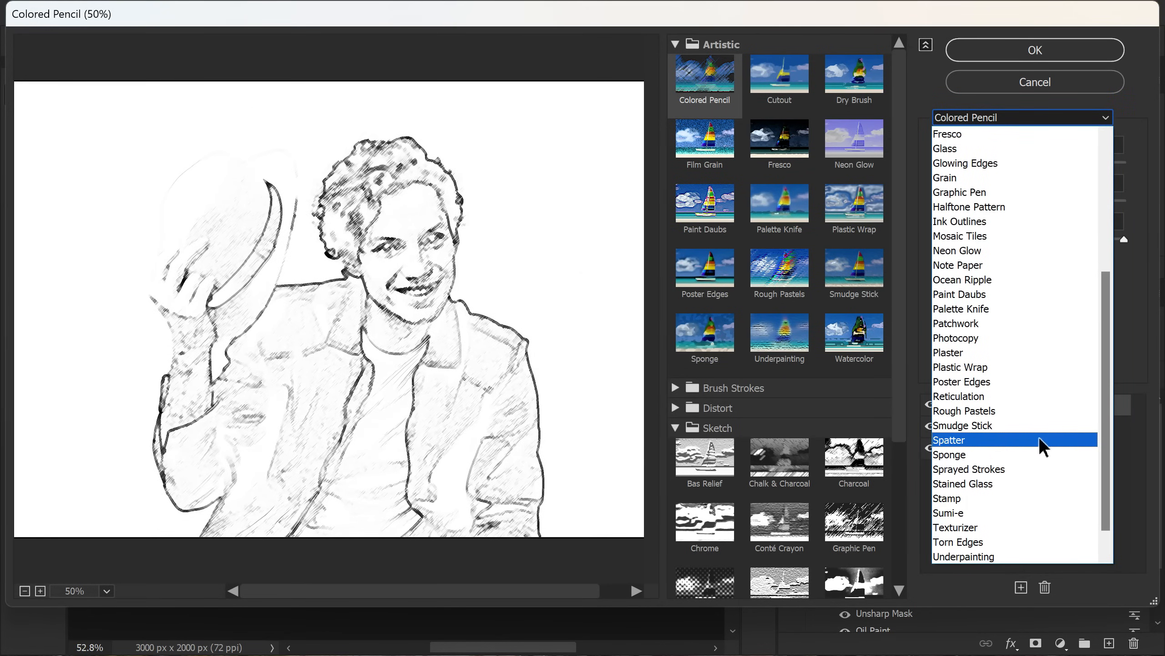
{"action": "left_click", "coordinate": [1038, 468]}
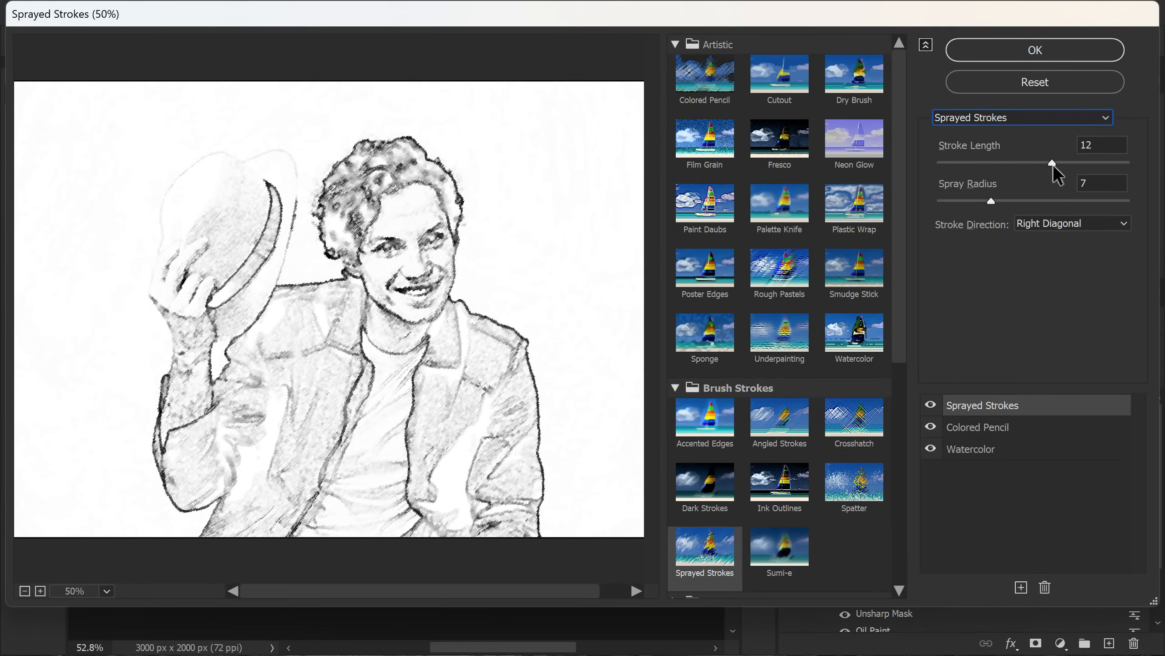
{"action": "left_click_drag", "start_coordinate": [1052, 161], "coordinate": [1128, 163]}
{"action": "left_click_drag", "start_coordinate": [991, 200], "coordinate": [986, 202]}
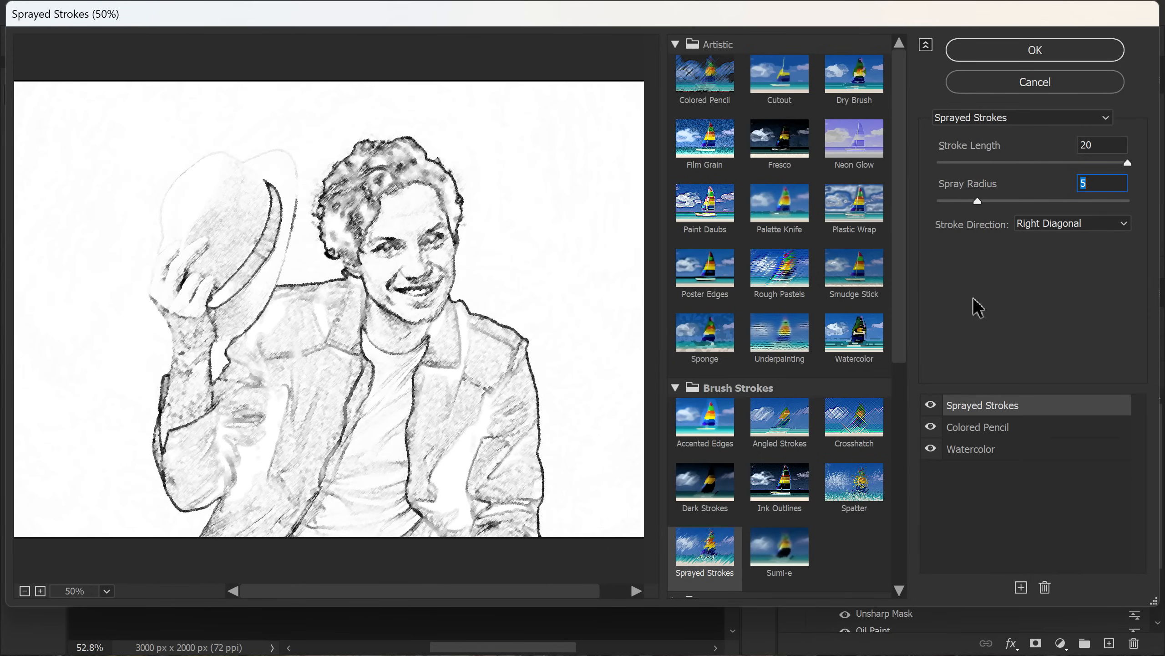
{"action": "left_click", "coordinate": [985, 54]}
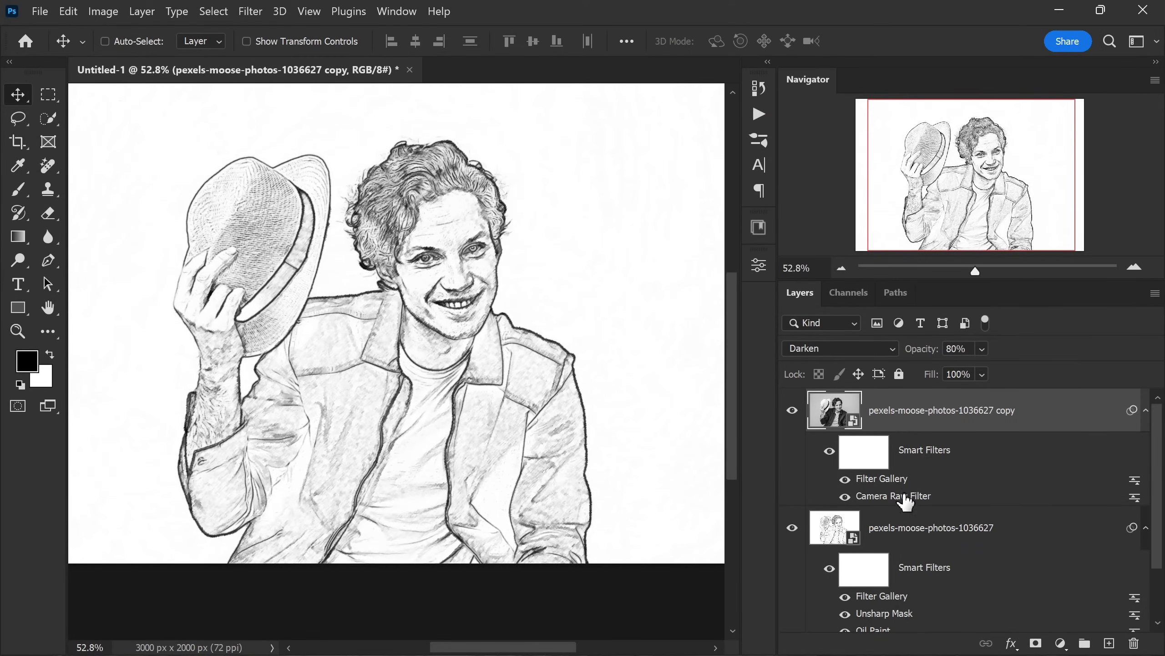
- Raise the blending opacity of the lower sketch layer's Oil Paint smart filter to 100%
{"action": "scroll", "coordinate": [399, 358], "scroll_direction": "down", "scroll_amount": 2}
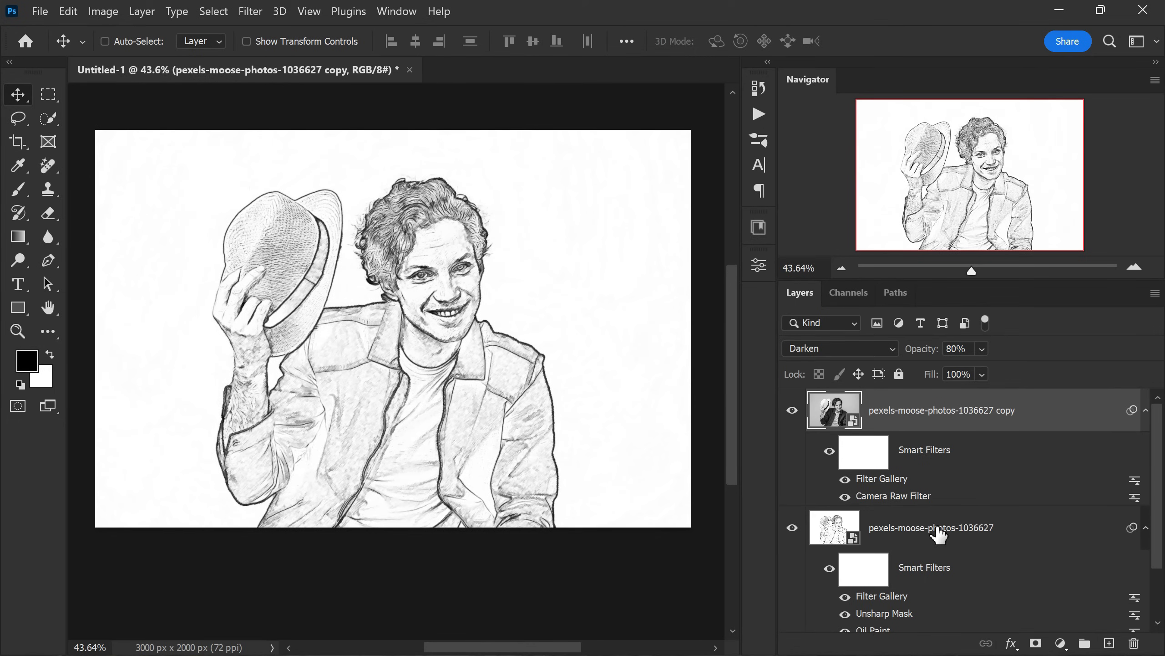
{"action": "scroll", "coordinate": [840, 544], "scroll_direction": "down", "scroll_amount": 2}
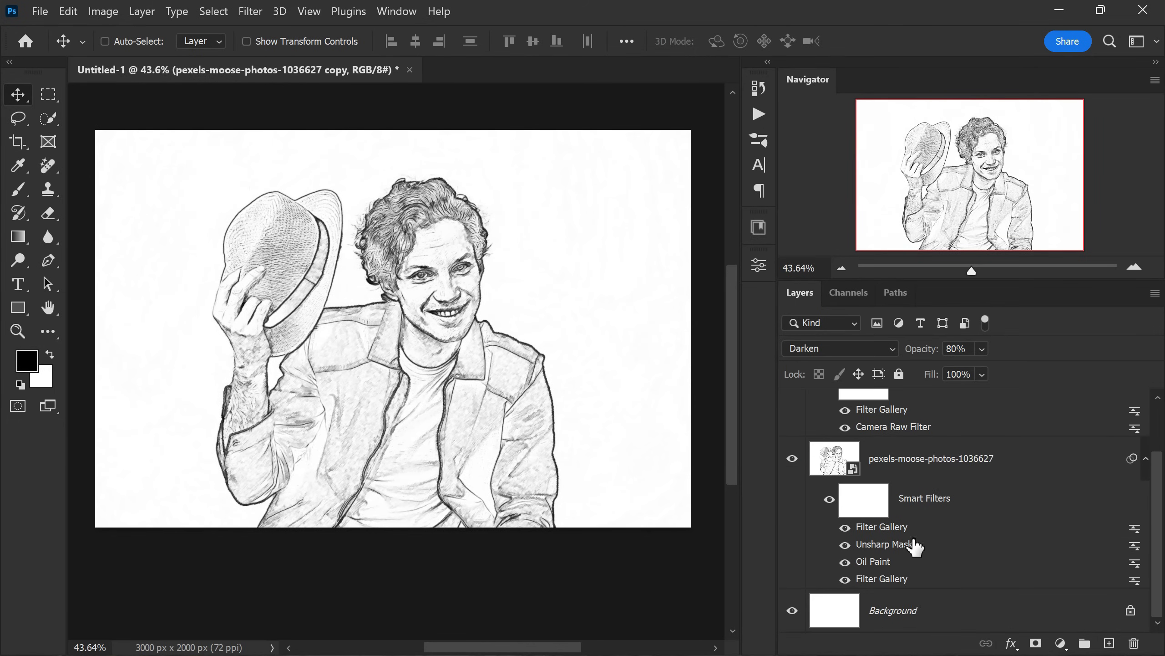
{"action": "double_click", "coordinate": [1135, 568]}
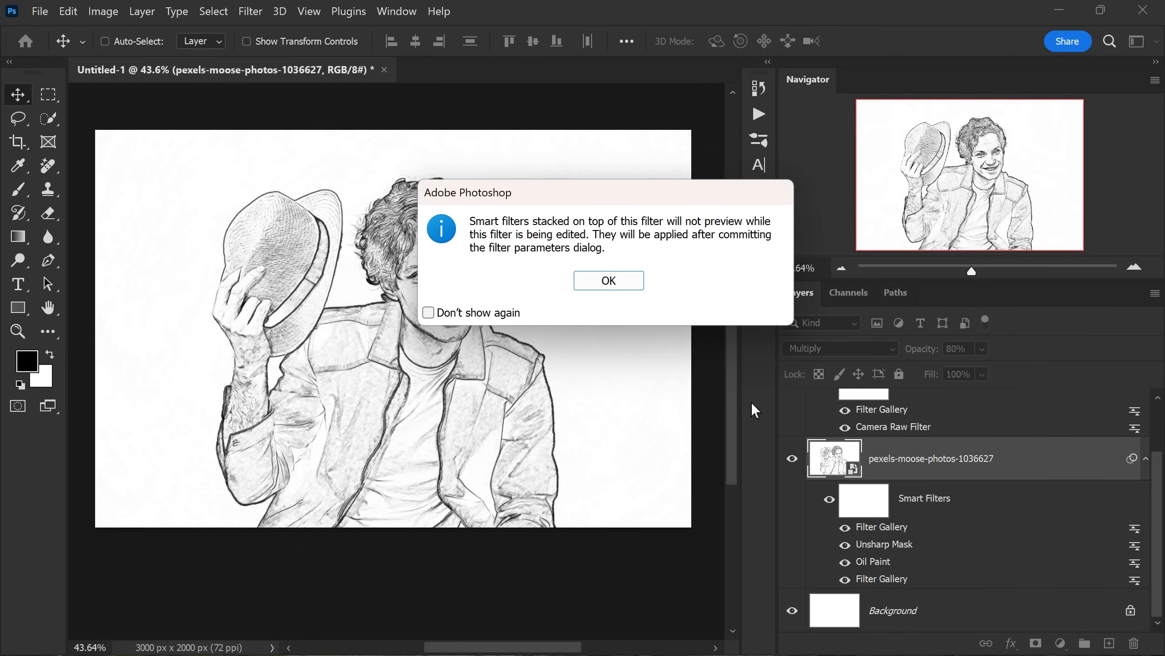
{"action": "left_click", "coordinate": [604, 281]}
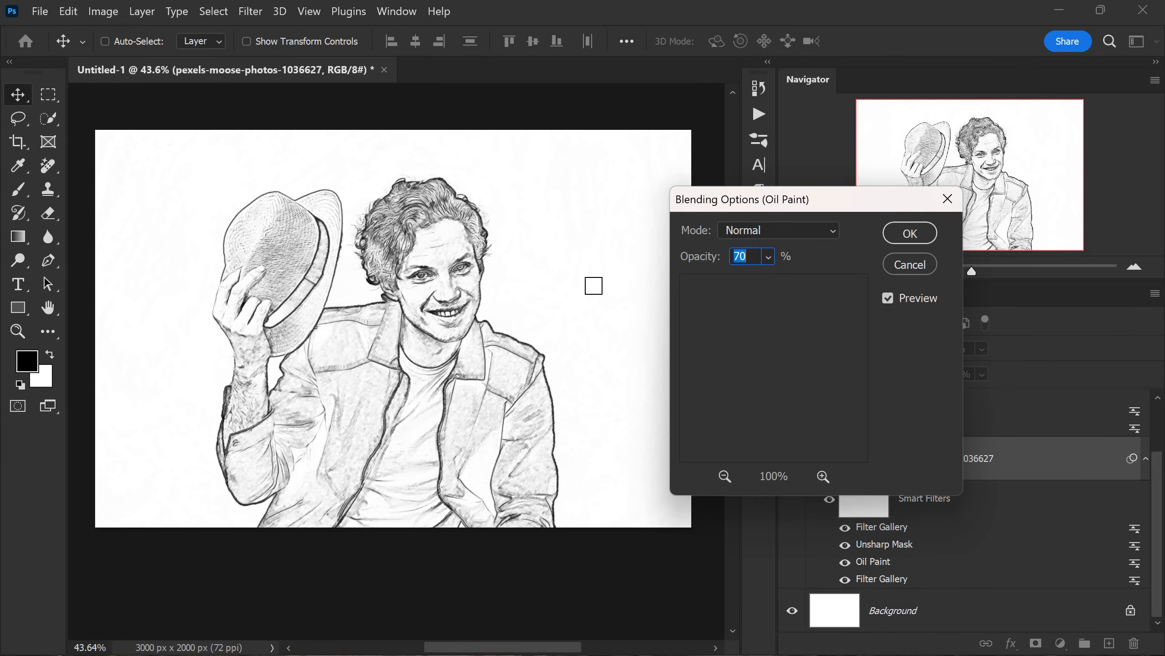
{"action": "left_click", "coordinate": [768, 257]}
{"action": "left_click_drag", "start_coordinate": [804, 282], "coordinate": [844, 285]}
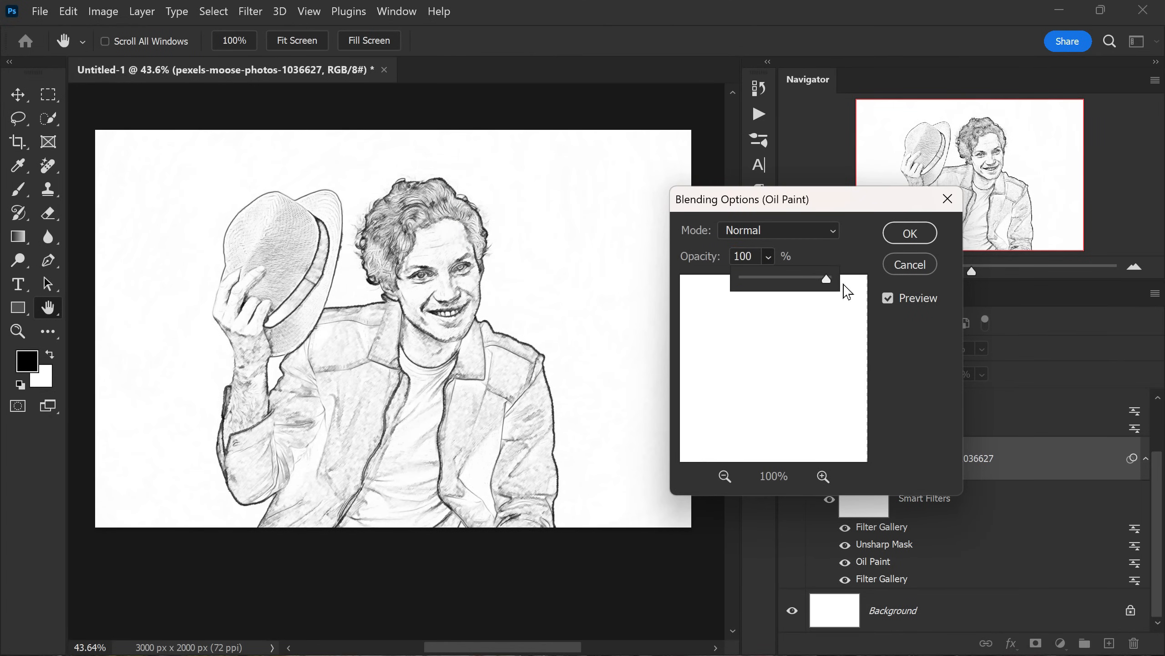
{"action": "left_click", "coordinate": [896, 236]}
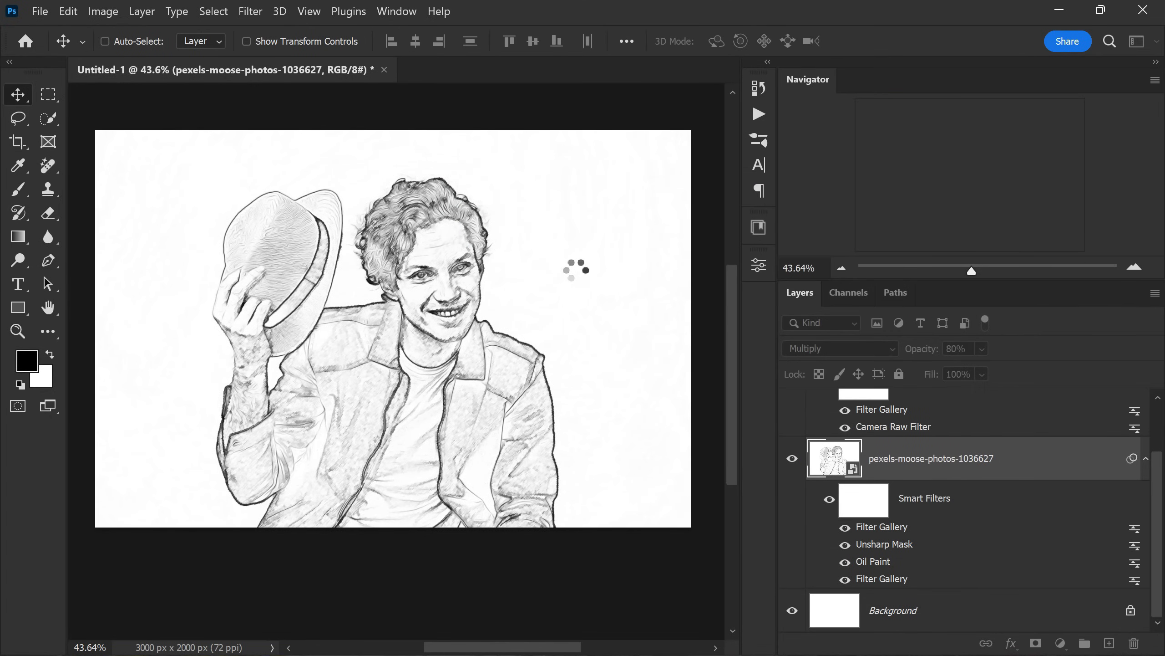
{"action": "scroll", "coordinate": [431, 270], "scroll_direction": "up", "scroll_amount": 2}
{"action": "scroll", "coordinate": [455, 275], "scroll_direction": "down", "scroll_amount": 1}
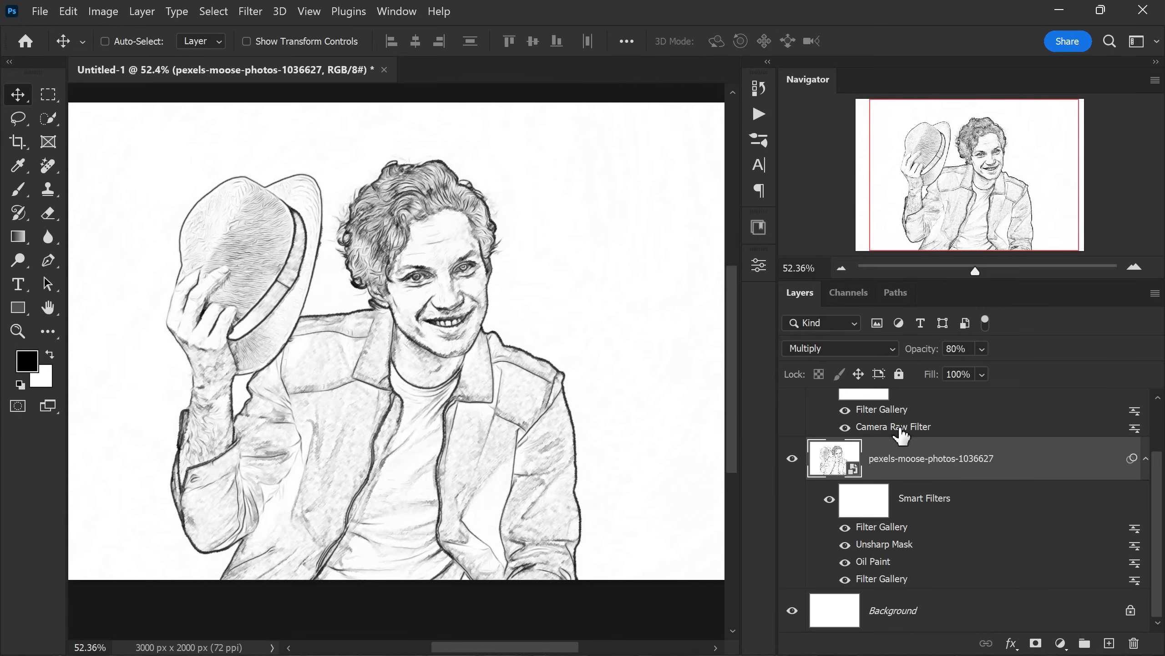
- Set the opacity of the pexels-moose-photos-1036627 copy layer to 60%
{"action": "scroll", "coordinate": [941, 427], "scroll_direction": "up", "scroll_amount": 2}
{"action": "left_click", "coordinate": [941, 413]}
{"action": "mouse_move", "coordinate": [924, 356]}
{"action": "left_mouse_down"}
{"action": "mouse_move", "coordinate": [892, 357]}
{"action": "mouse_move", "coordinate": [908, 362]}
{"action": "mouse_move", "coordinate": [876, 373]}
{"action": "left_mouse_up"}
{"action": "scroll", "coordinate": [377, 307], "scroll_direction": "down", "scroll_amount": 4}
{"action": "scroll", "coordinate": [918, 452], "scroll_direction": "down", "scroll_amount": 2}
{"action": "scroll", "coordinate": [917, 452], "scroll_direction": "up", "scroll_amount": 2}
- Group the two sketch photo layers into a new group named PENCIL SKETCH EFFECT
{"action": "left_click", "coordinate": [965, 523], "text": "shift"}
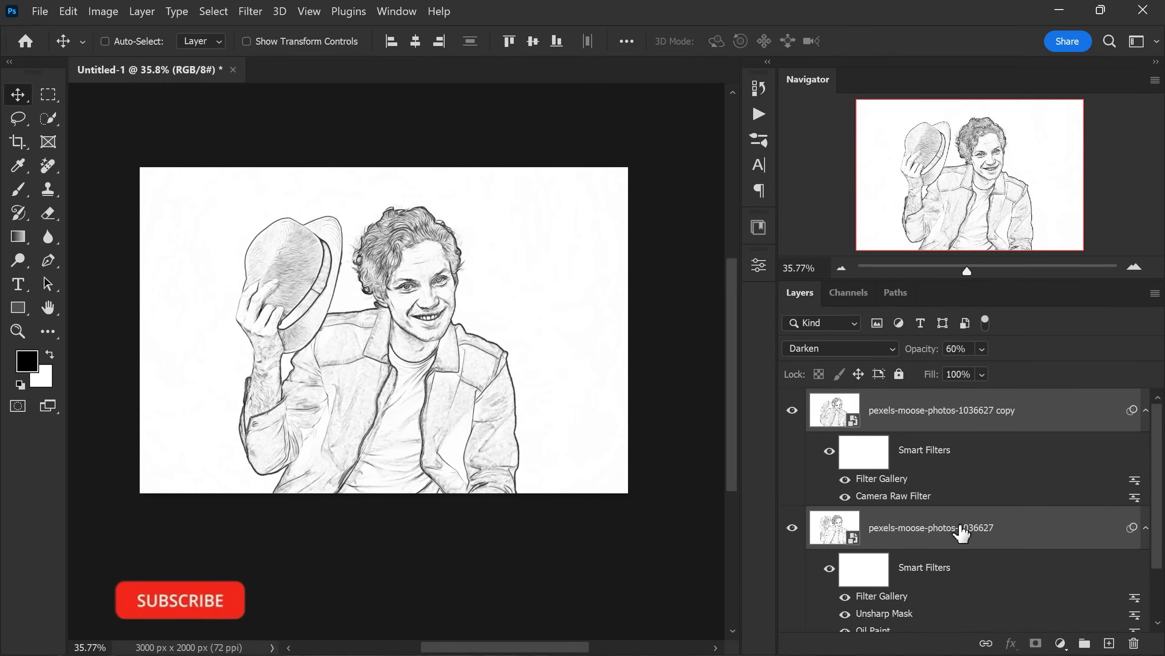
{"action": "right_click", "coordinate": [963, 533]}
{"action": "left_click", "coordinate": [1032, 86]}
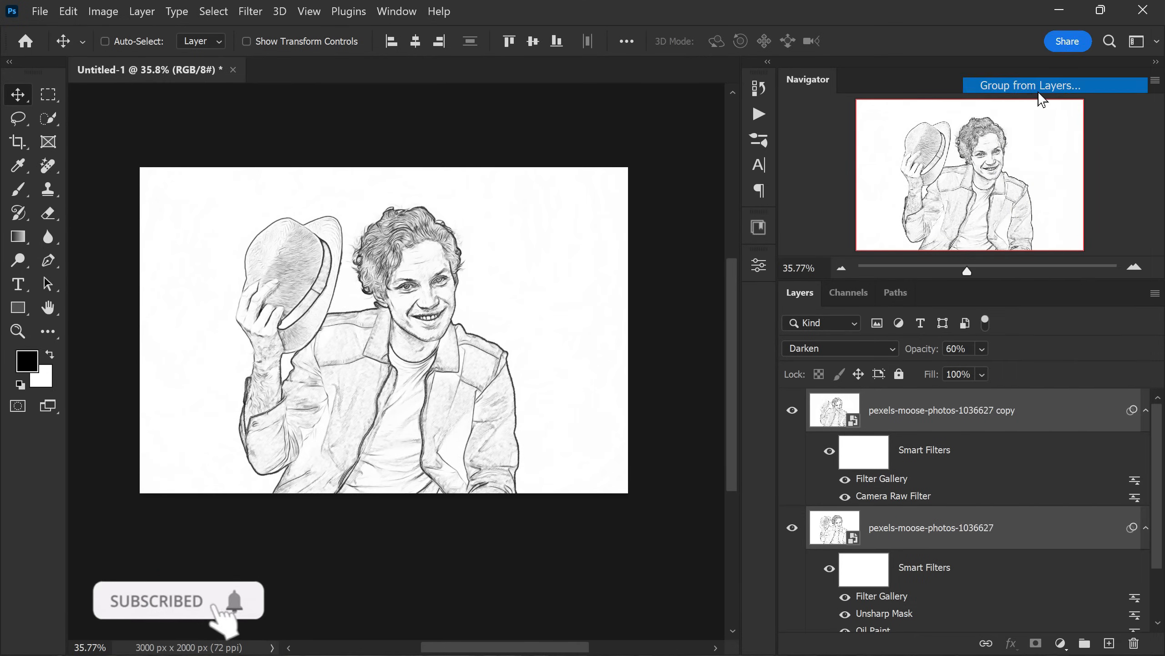
{"action": "type", "text": "S"}
{"action": "key", "text": "BackSpace"}
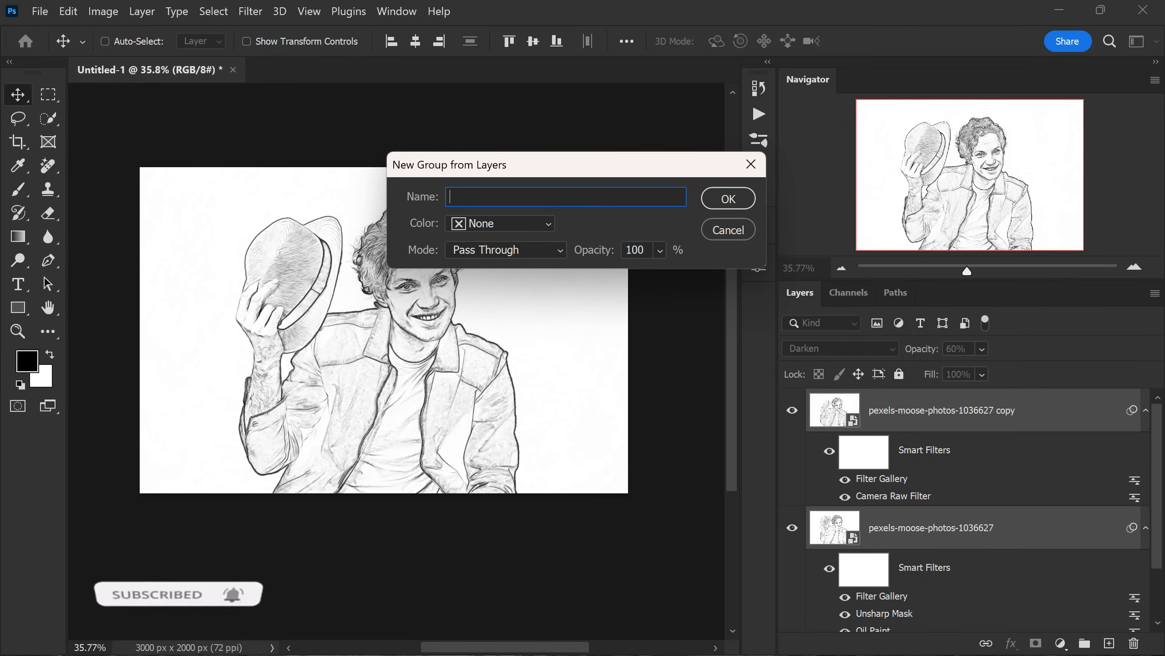
{"action": "type", "text": "PENCIL SKETCH EFFECT"}
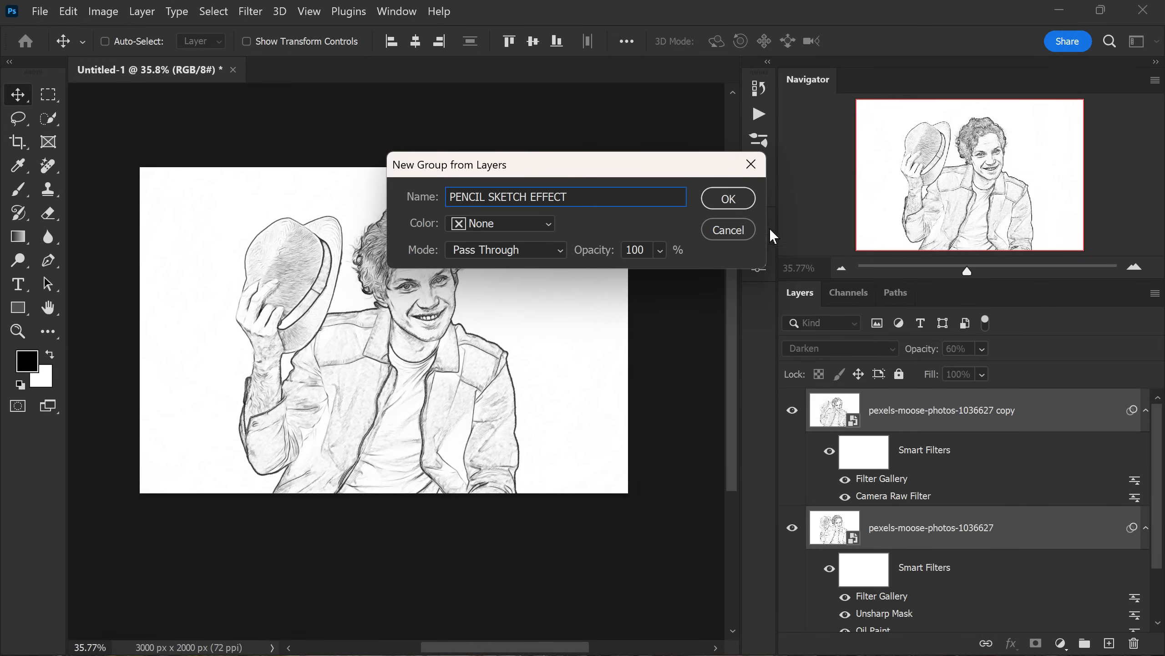
{"action": "left_click", "coordinate": [735, 193]}
- Place the Texture image as an embedded layer directly above the Background, keeping its full-canvas size
{"action": "left_click", "coordinate": [918, 441]}
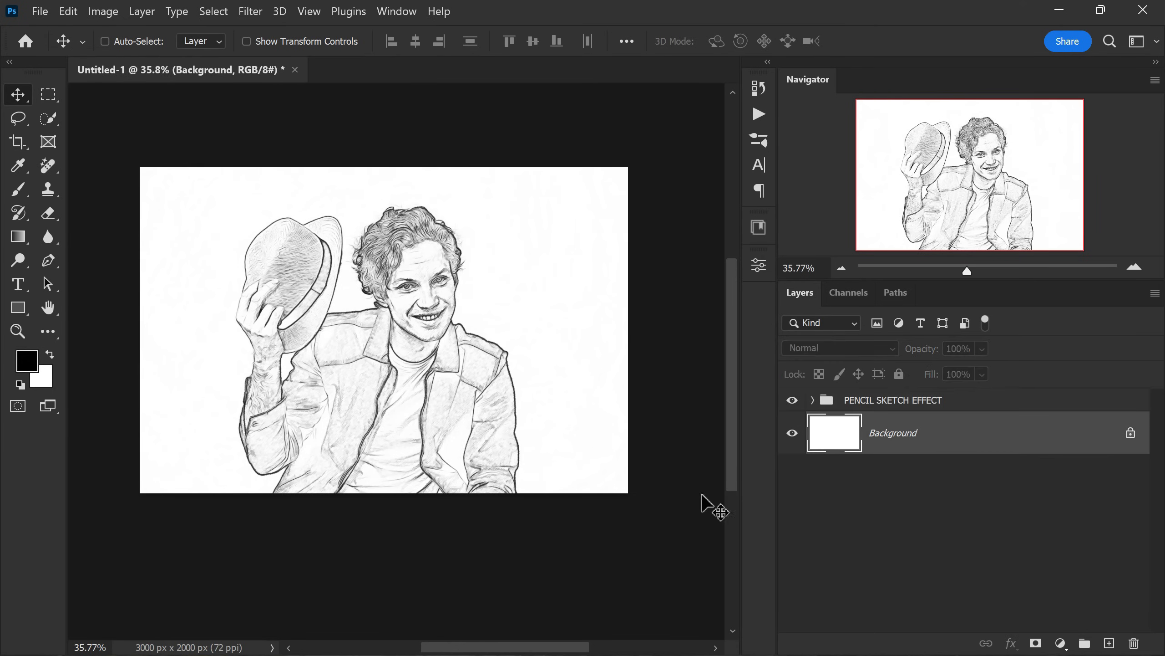
{"action": "scroll", "coordinate": [402, 289], "scroll_direction": "up", "scroll_amount": 2}
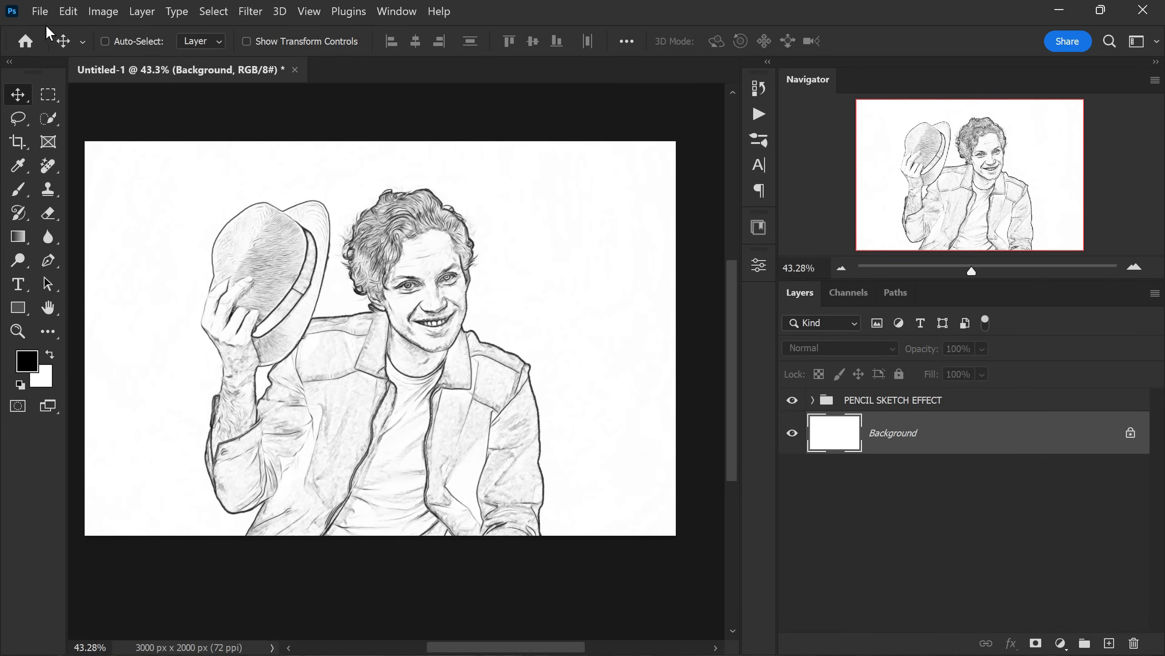
{"action": "left_click", "coordinate": [42, 14]}
{"action": "left_click", "coordinate": [191, 401]}
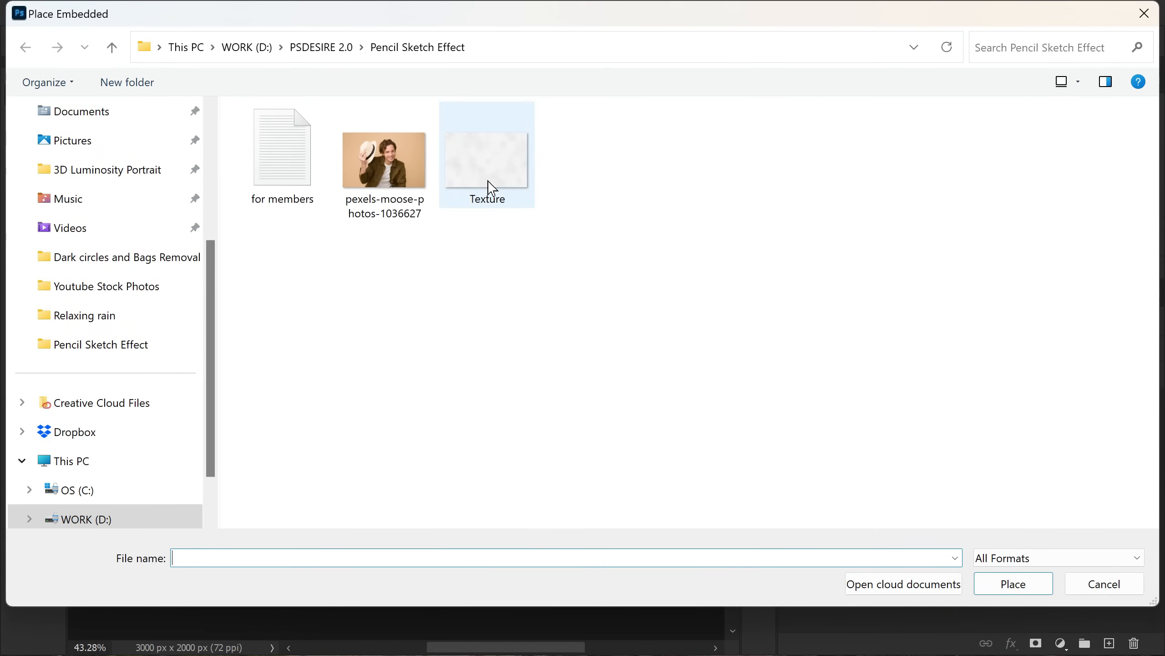
{"action": "double_click", "coordinate": [490, 186]}
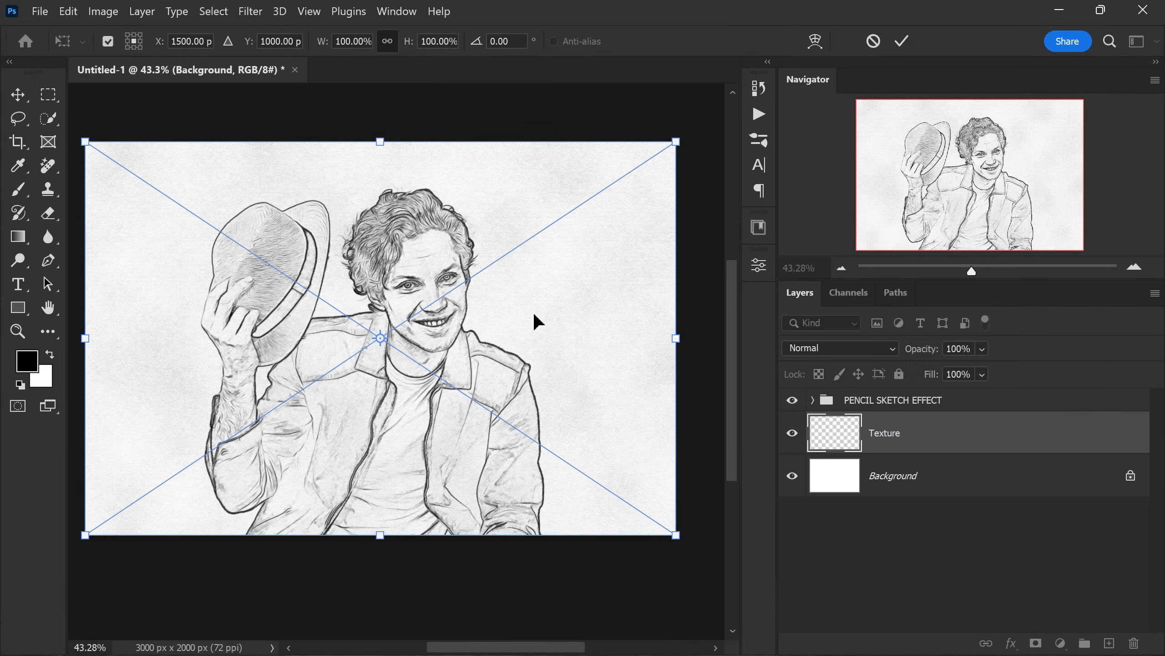
{"action": "key", "text": "Return"}
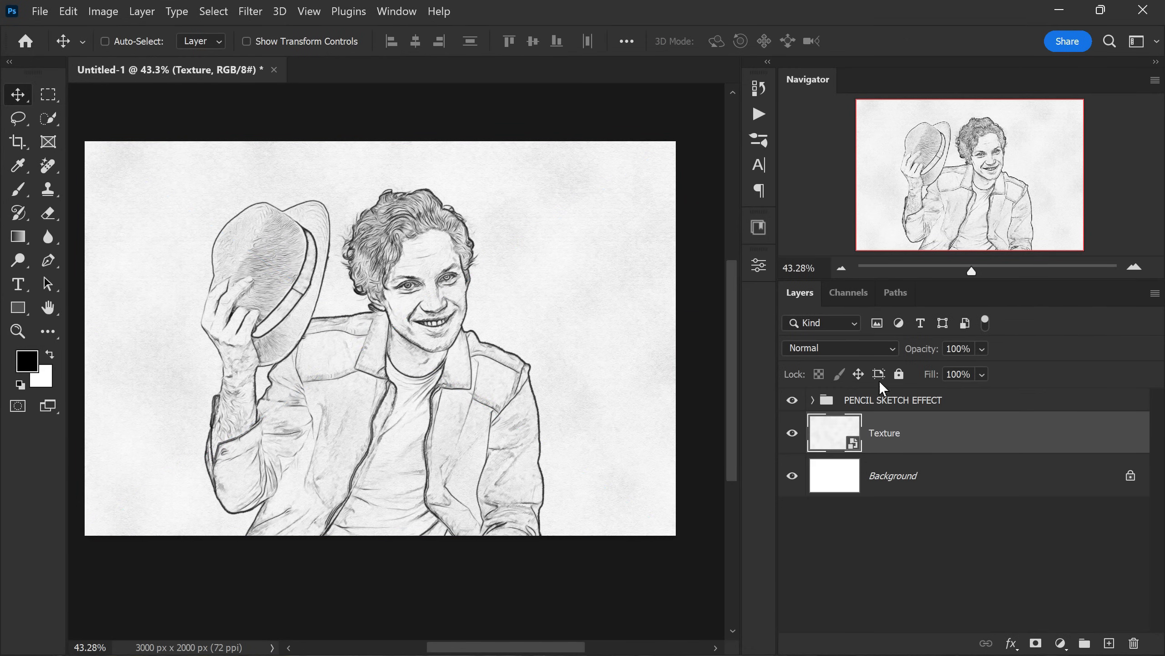
- Set the Texture layer's blend mode to Multiply, fine-tune its opacity and deselect all layers
{"action": "left_click", "coordinate": [873, 349]}
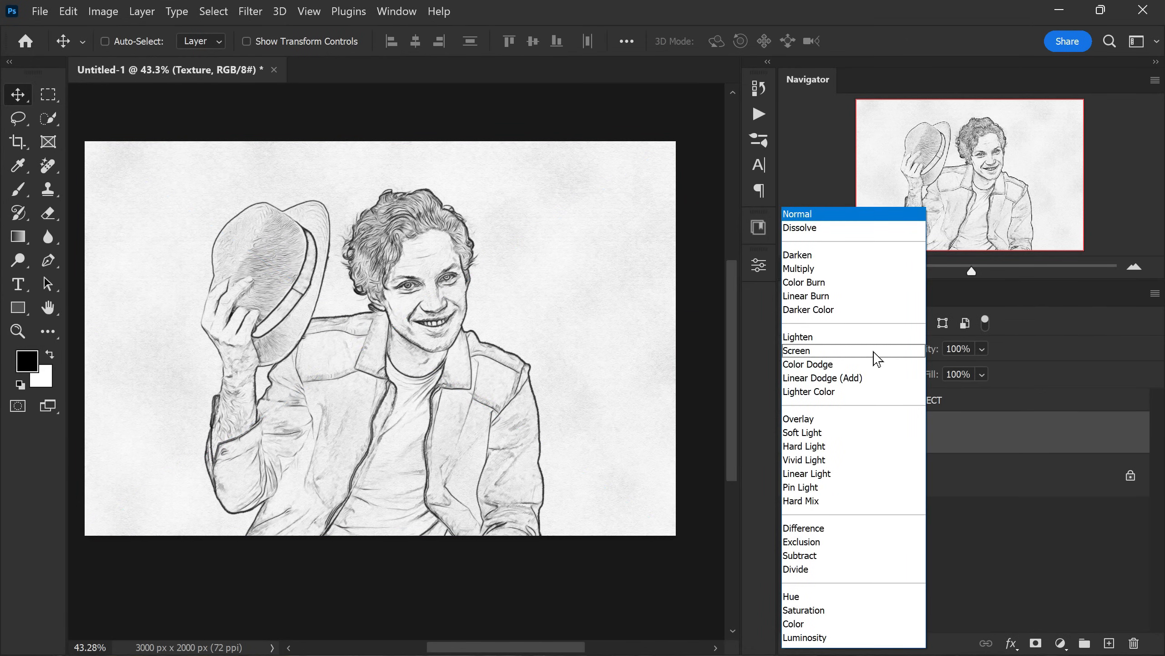
{"action": "left_click", "coordinate": [835, 272]}
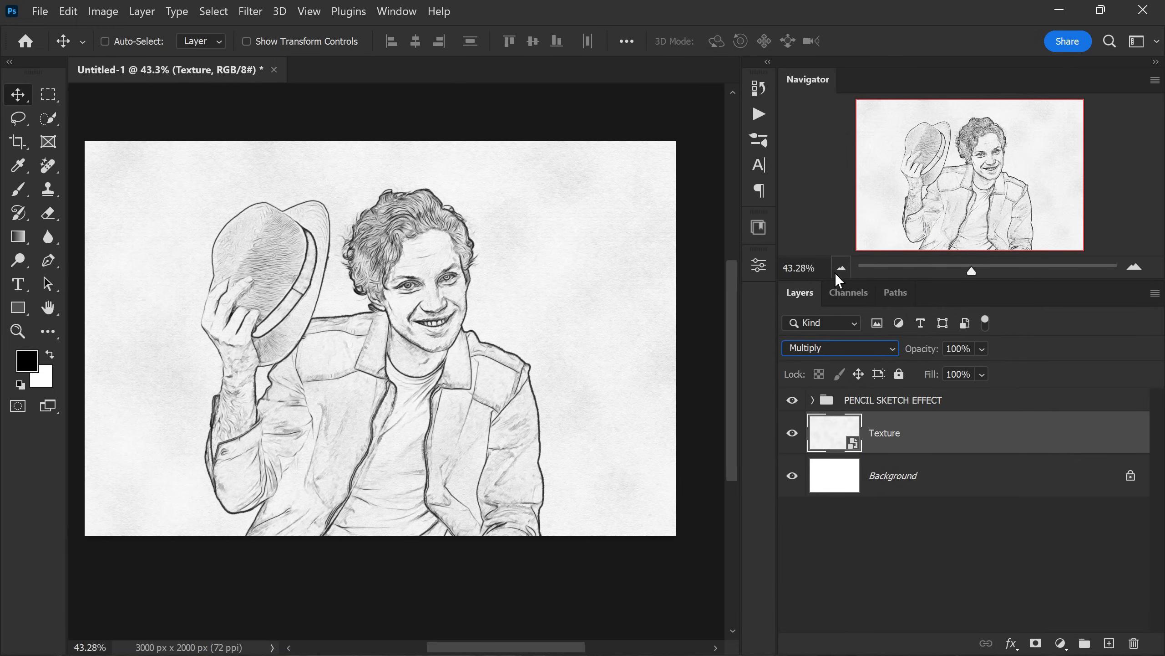
{"action": "mouse_move", "coordinate": [916, 359]}
{"action": "left_mouse_down"}
{"action": "mouse_move", "coordinate": [892, 357]}
{"action": "mouse_move", "coordinate": [910, 357]}
{"action": "left_mouse_up"}
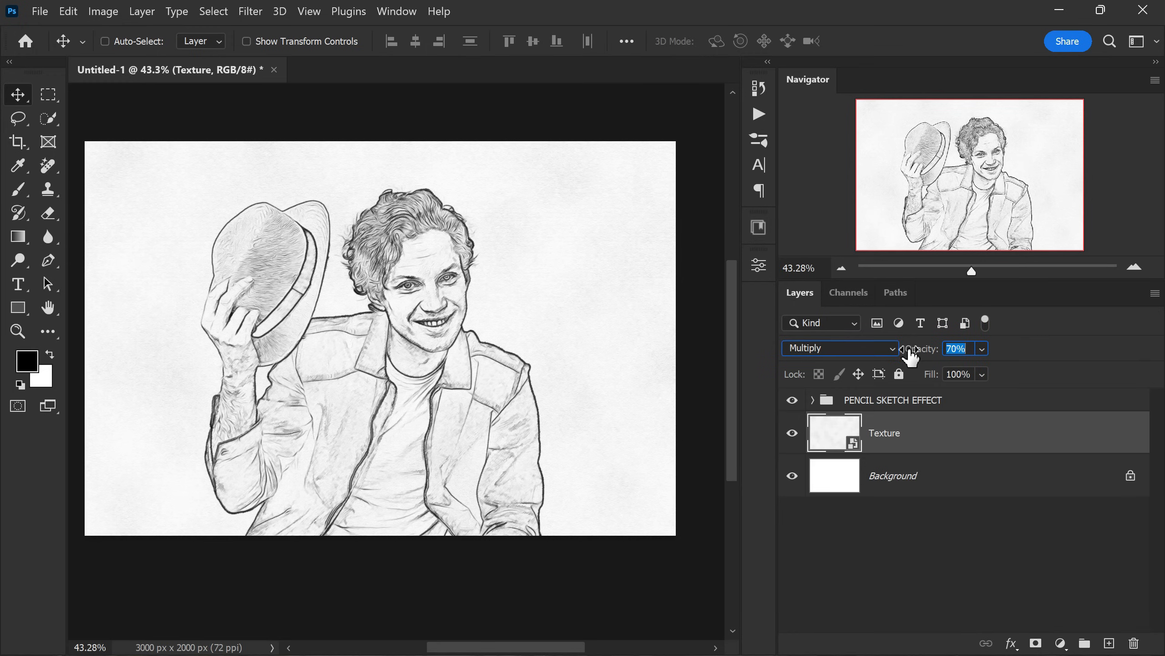
{"action": "left_click", "coordinate": [892, 477]}
{"action": "scroll", "coordinate": [477, 324], "scroll_direction": "up", "scroll_amount": 1}
{"action": "scroll", "coordinate": [477, 324], "scroll_direction": "up", "scroll_amount": 1}
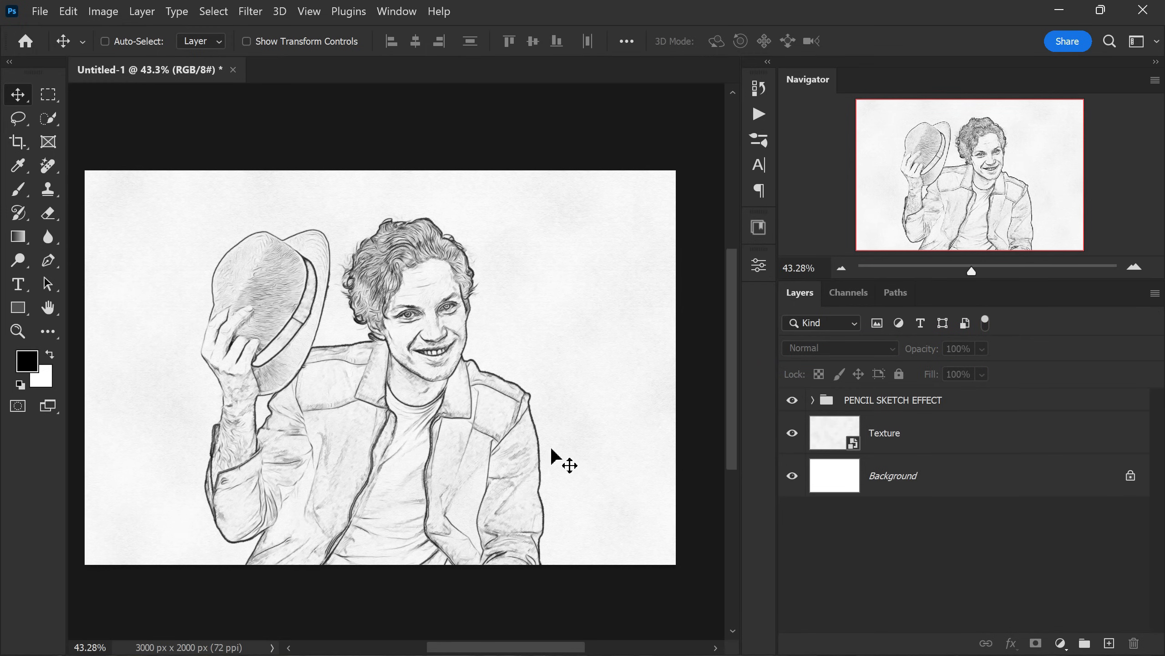
{"action": "scroll", "coordinate": [346, 363], "scroll_direction": "up", "scroll_amount": 4}
{"action": "scroll", "coordinate": [365, 308], "scroll_direction": "down", "scroll_amount": 5}
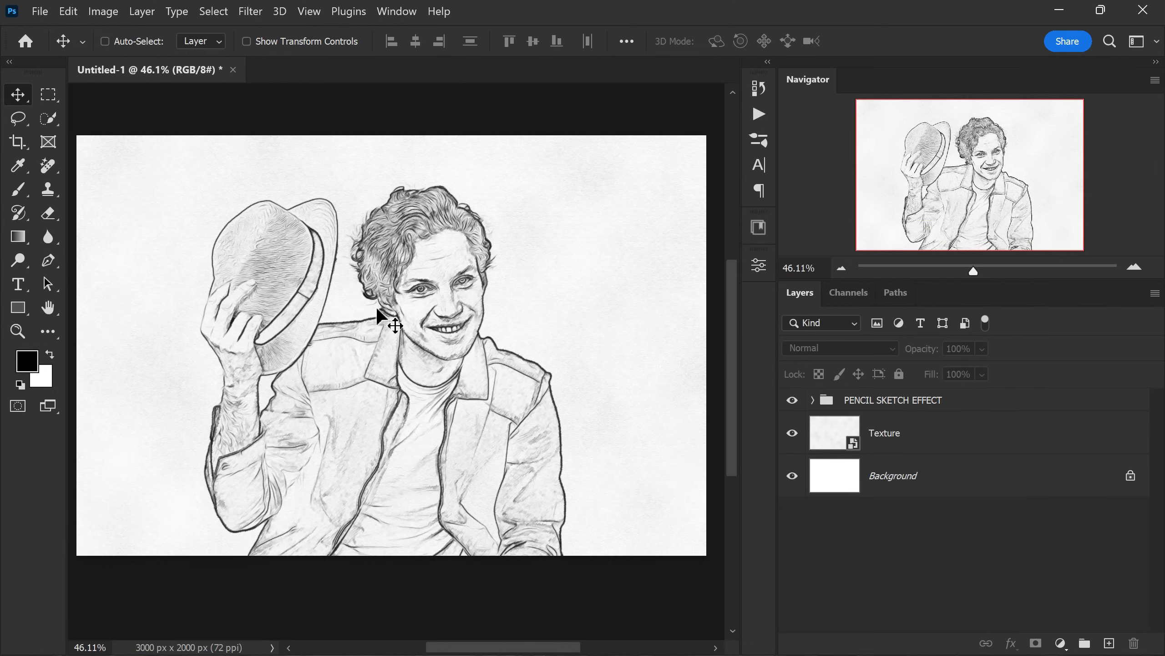
{"action": "scroll", "coordinate": [371, 308], "scroll_direction": "up", "scroll_amount": 2}
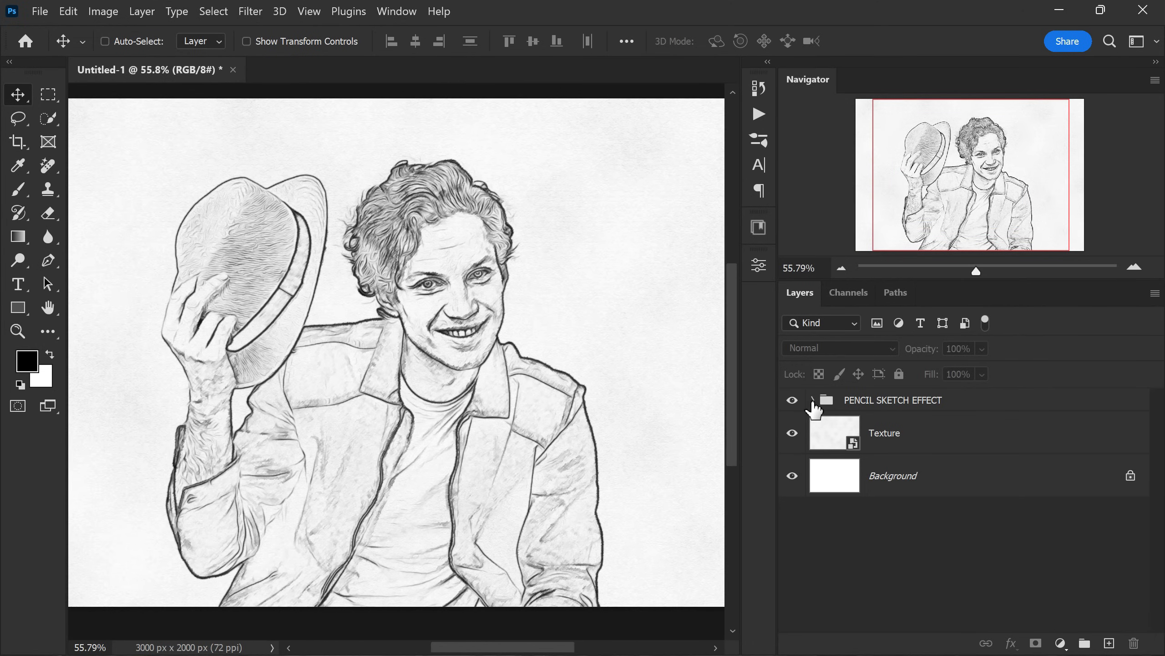
- Expand the sketch group and lower the blending opacity of the lower photo layer's Oil Paint filter to about 71%
{"action": "left_click", "coordinate": [812, 400]}
{"action": "scroll", "coordinate": [1033, 469], "scroll_direction": "down", "scroll_amount": 3}
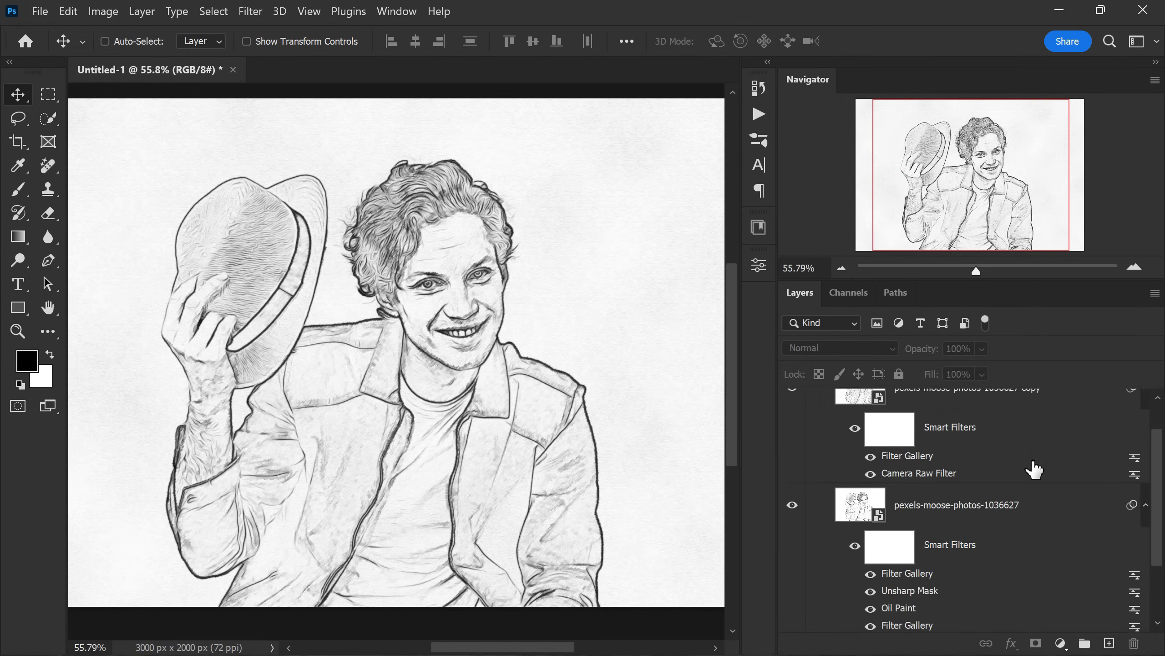
{"action": "double_click", "coordinate": [1135, 588]}
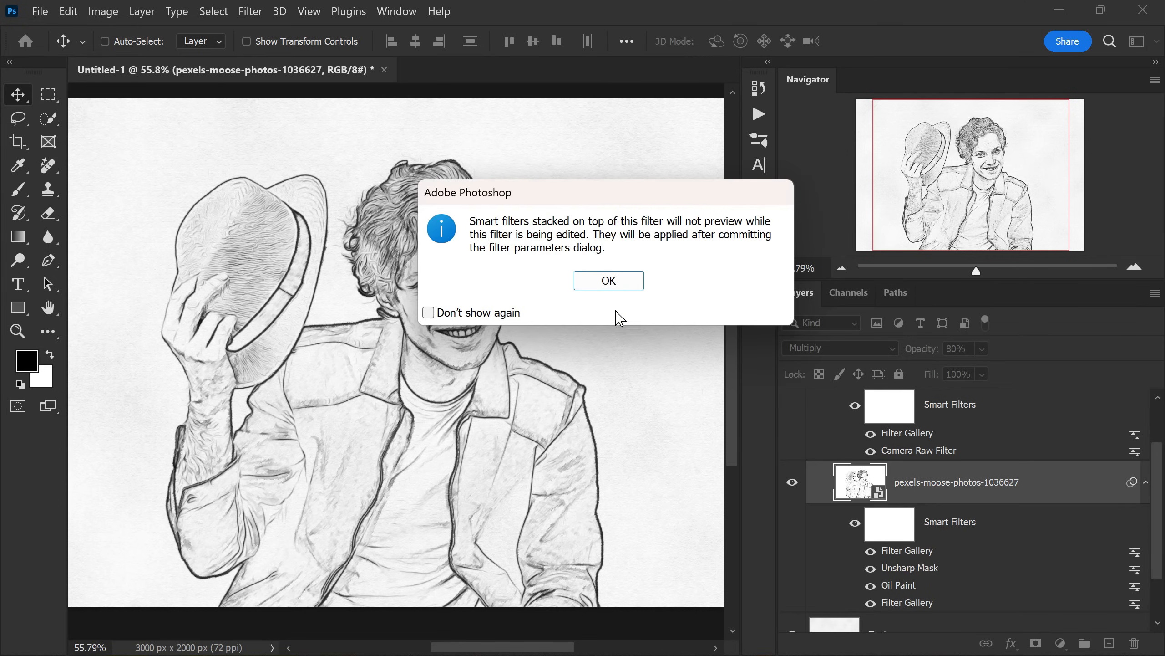
{"action": "left_click", "coordinate": [603, 279]}
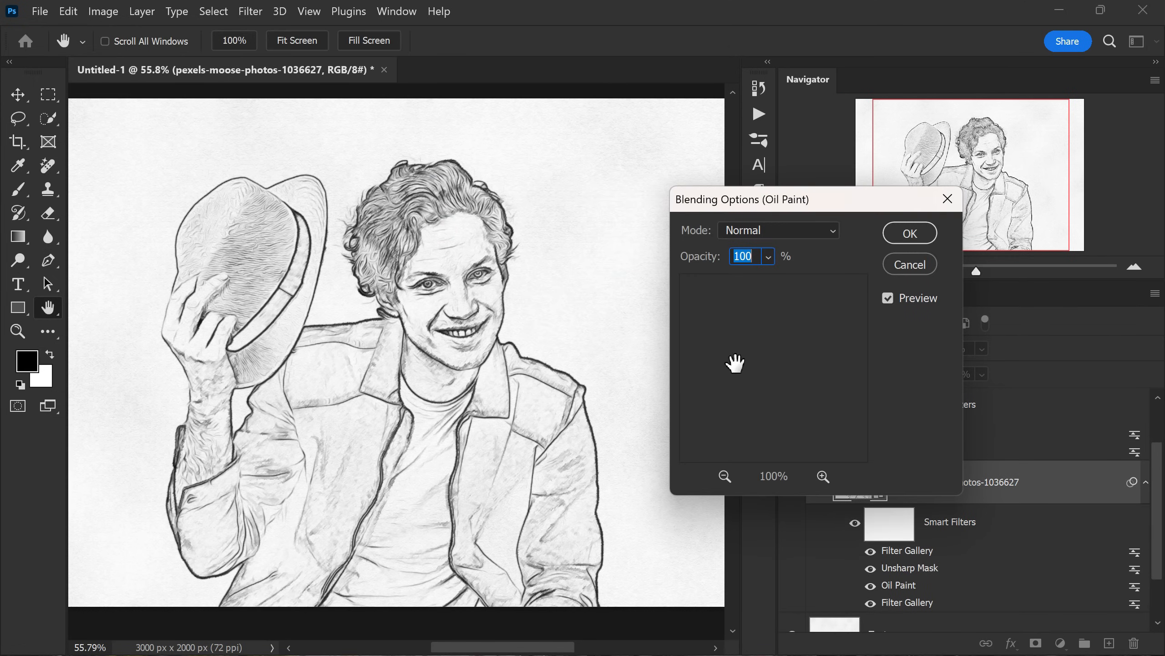
{"action": "left_click", "coordinate": [768, 257]}
{"action": "left_click_drag", "start_coordinate": [775, 277], "coordinate": [796, 278]}
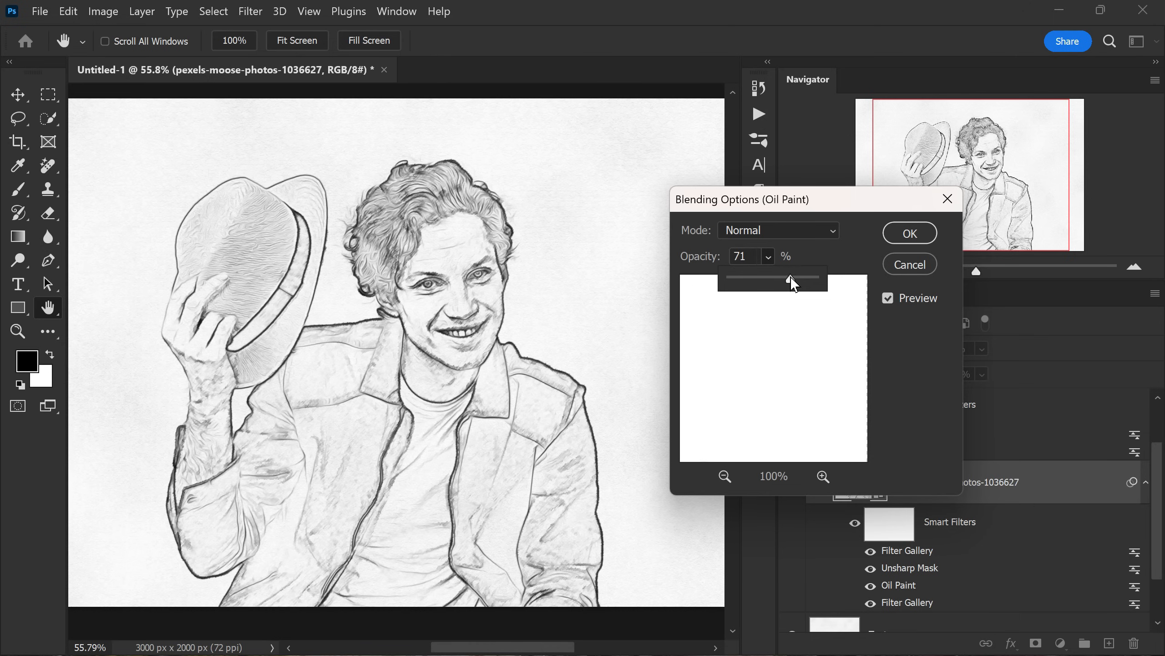
{"action": "left_click_drag", "start_coordinate": [794, 285], "coordinate": [794, 284]}
{"action": "left_click", "coordinate": [893, 228]}
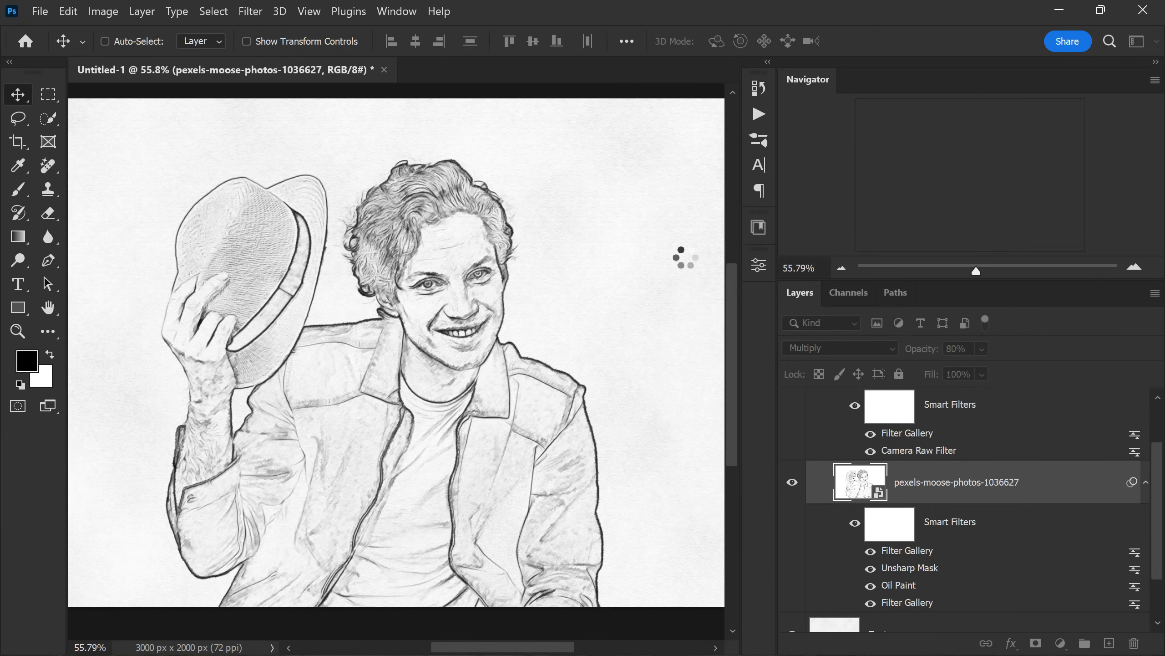
- Collapse the PENCIL SKETCH EFFECT group and toggle the Background layer's visibility to compare the drawing
{"action": "scroll", "coordinate": [476, 314], "scroll_direction": "down", "scroll_amount": 5}
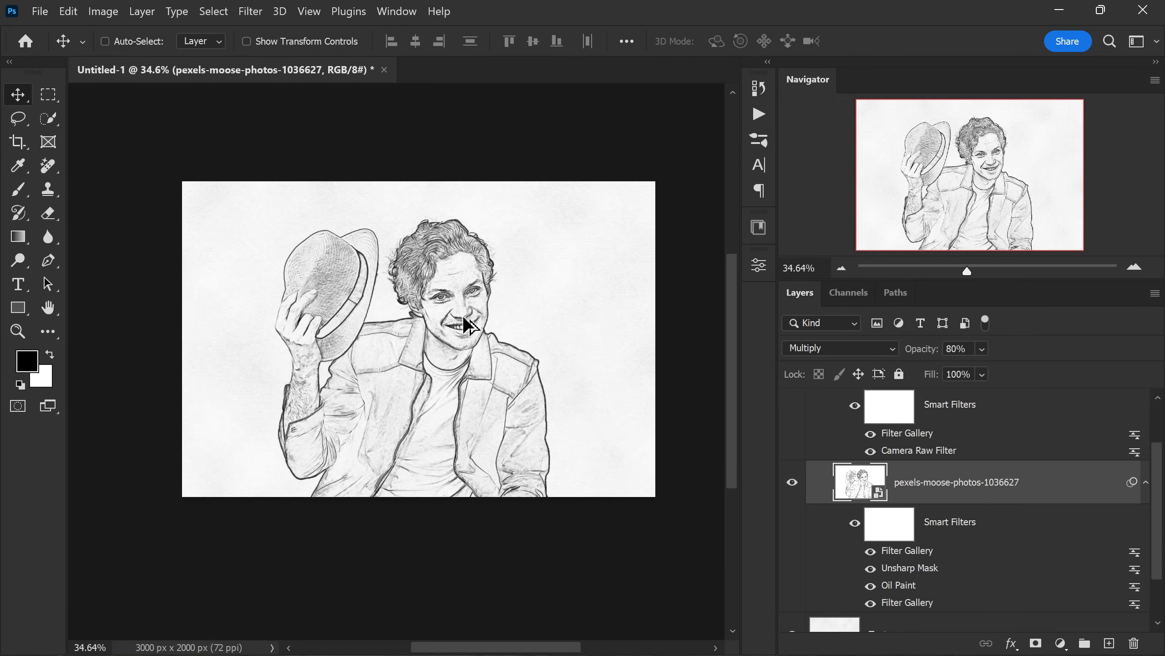
{"action": "scroll", "coordinate": [459, 318], "scroll_direction": "up", "scroll_amount": 2}
{"action": "scroll", "coordinate": [924, 525], "scroll_direction": "down", "scroll_amount": 3}
{"action": "scroll", "coordinate": [954, 541], "scroll_direction": "up", "scroll_amount": 3}
{"action": "scroll", "coordinate": [954, 547], "scroll_direction": "up", "scroll_amount": 5}
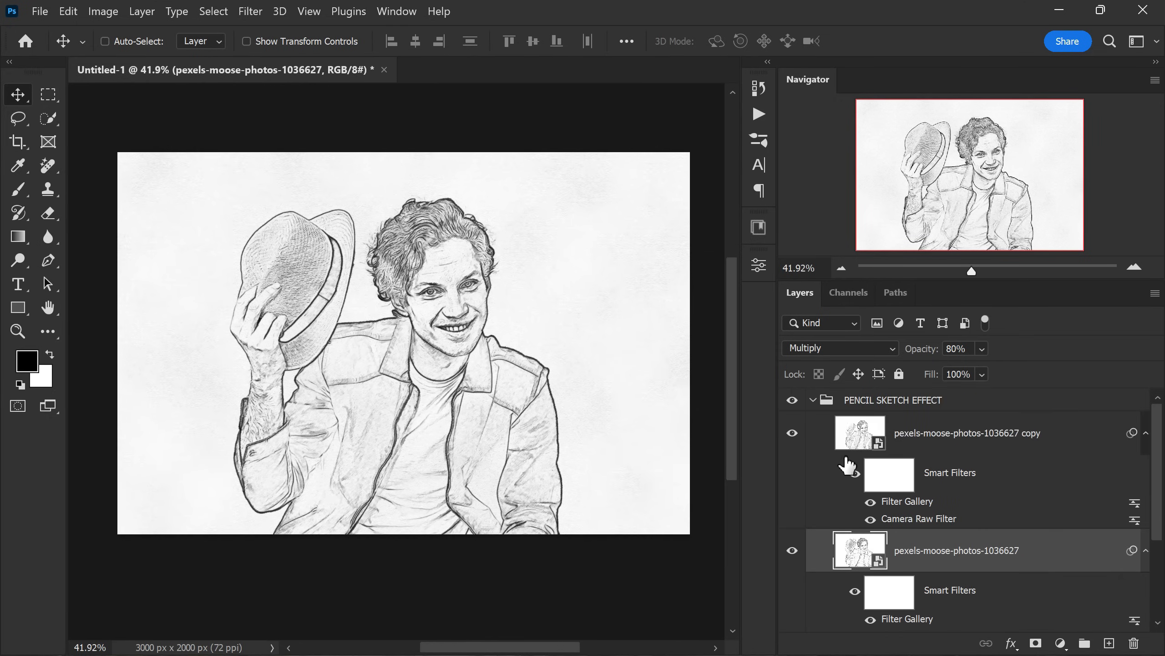
{"action": "left_click", "coordinate": [821, 399]}
{"action": "left_click", "coordinate": [812, 399]}
{"action": "left_click", "coordinate": [793, 482], "text": "alt"}
{"action": "left_click", "coordinate": [792, 481], "text": "alt"}
{"action": "left_click", "coordinate": [792, 481], "text": "alt"}
{"action": "left_click", "coordinate": [792, 482], "text": "alt"}
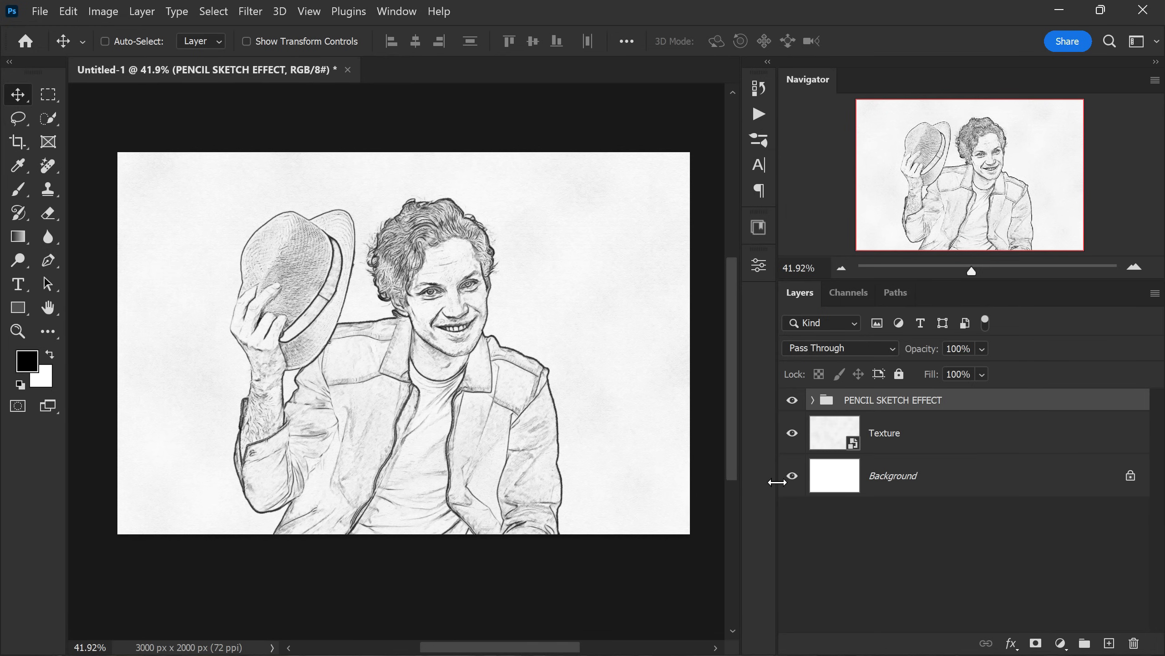
- Place the original photo pexels-moose-photos-1036627 as an embedded layer, scaled down to a small inset in the canvas's upper-right area
{"action": "left_click", "coordinate": [39, 12]}
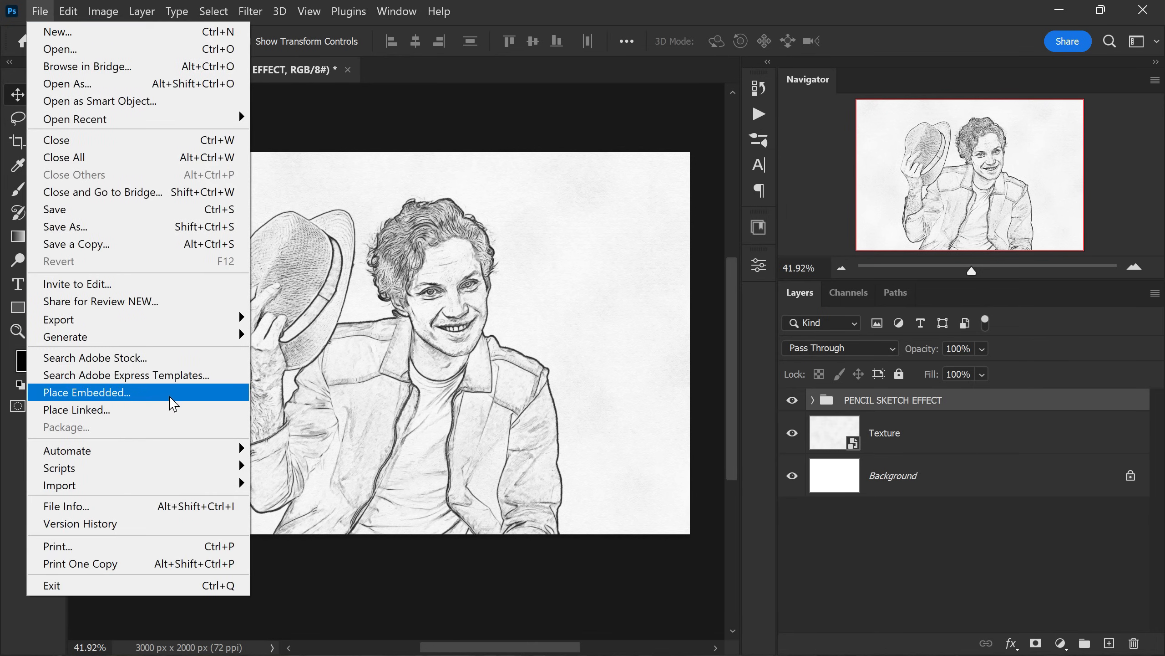
{"action": "left_click", "coordinate": [170, 394]}
{"action": "left_click", "coordinate": [394, 197]}
{"action": "double_click", "coordinate": [394, 197]}
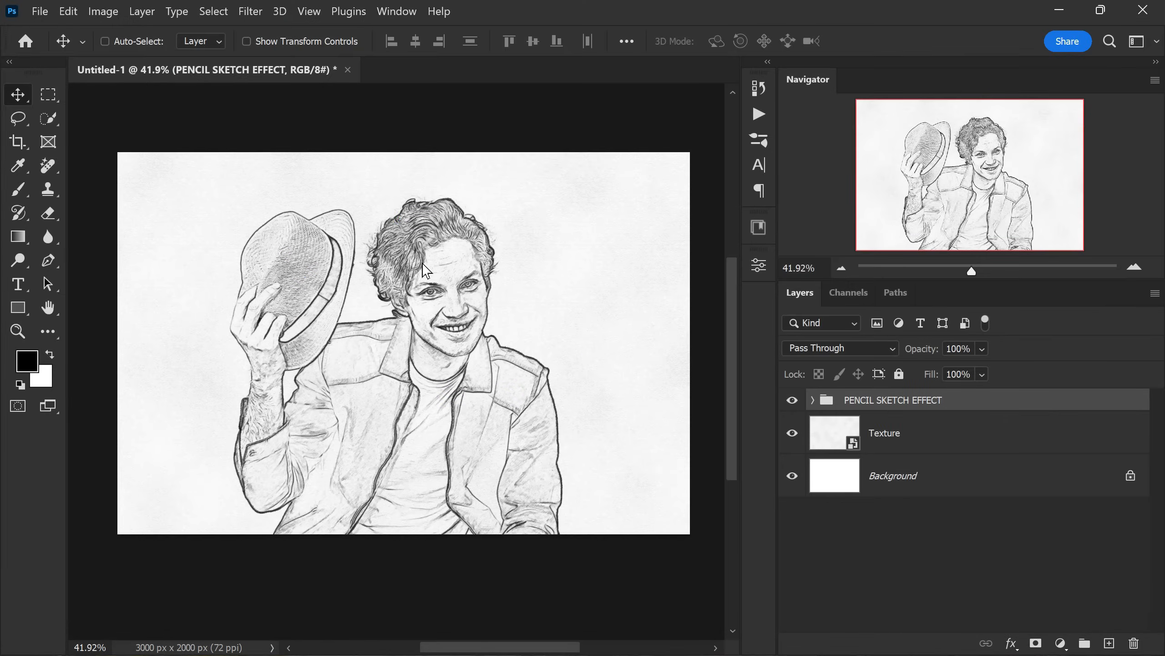
{"action": "left_click_drag", "start_coordinate": [578, 239], "coordinate": [641, 244]}
{"action": "key", "text": "Return"}
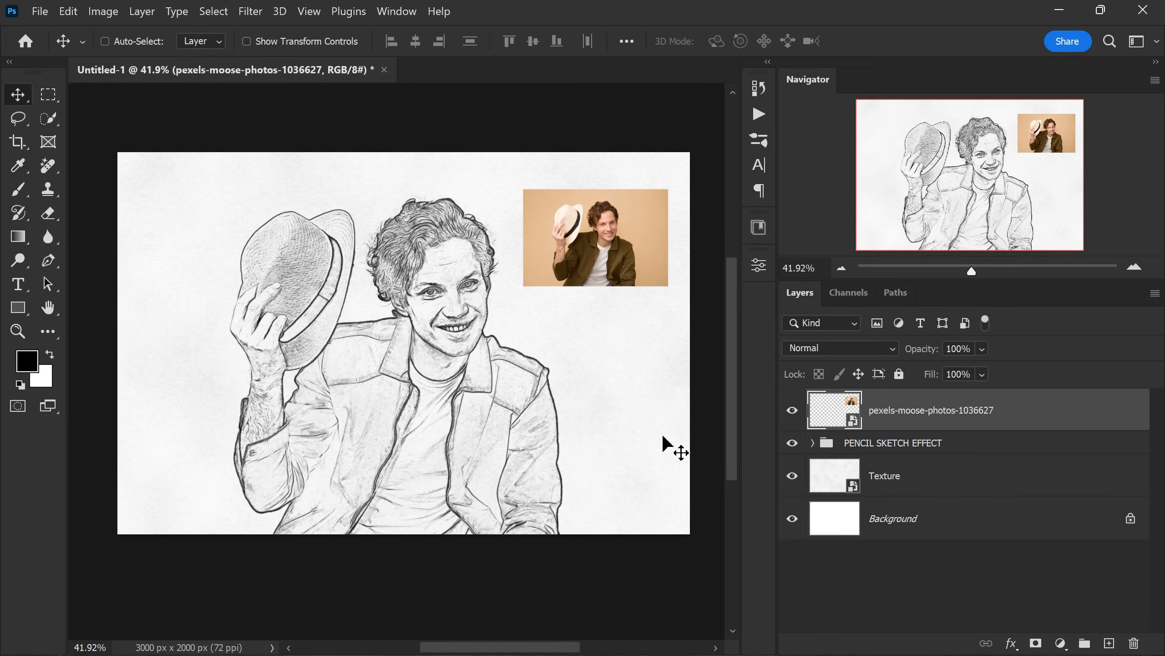
- Compare the sketch with the inset original photo by toggling the inset's visibility, leave it shown and deselect all layers
{"action": "left_click", "coordinate": [793, 411]}
{"action": "left_click", "coordinate": [793, 411]}
{"action": "left_click", "coordinate": [794, 412]}
{"action": "left_click", "coordinate": [794, 412]}
{"action": "left_click", "coordinate": [794, 412]}
{"action": "left_click", "coordinate": [794, 412]}
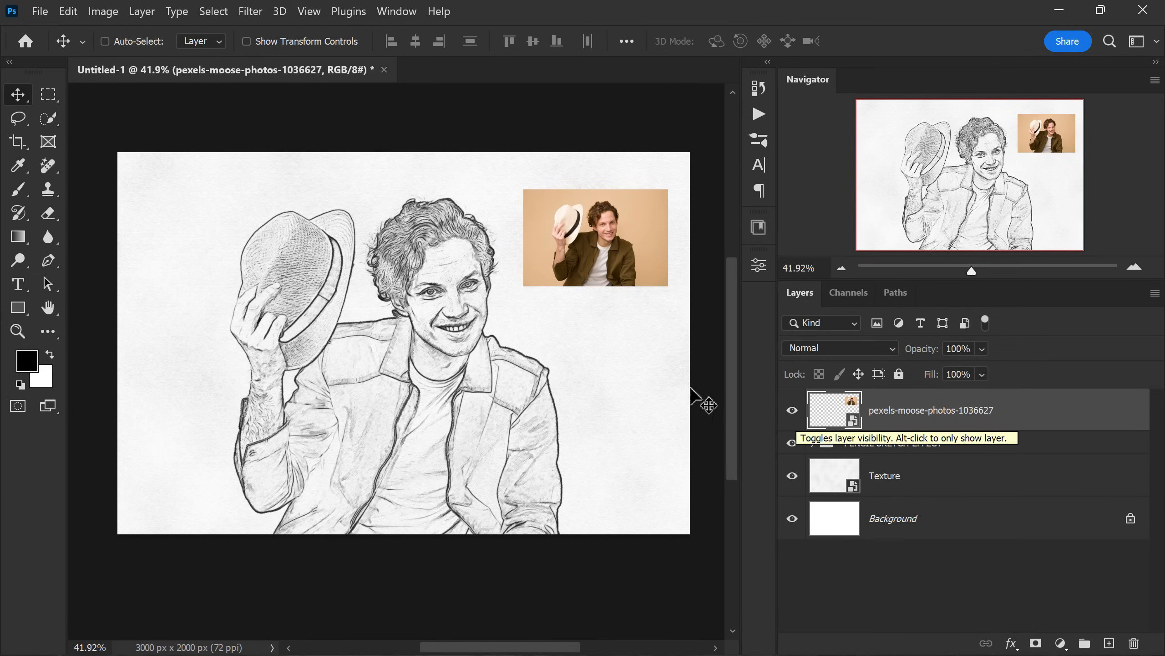
{"action": "scroll", "coordinate": [548, 366], "scroll_direction": "up", "scroll_amount": 1}
{"action": "left_click", "coordinate": [862, 557]}
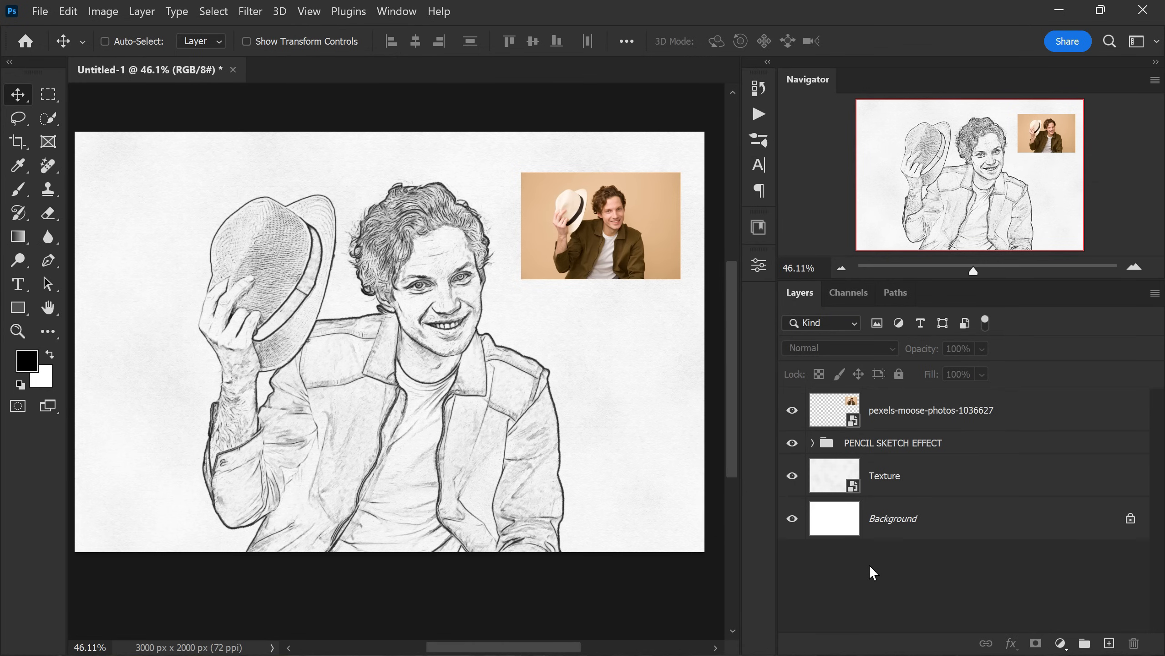